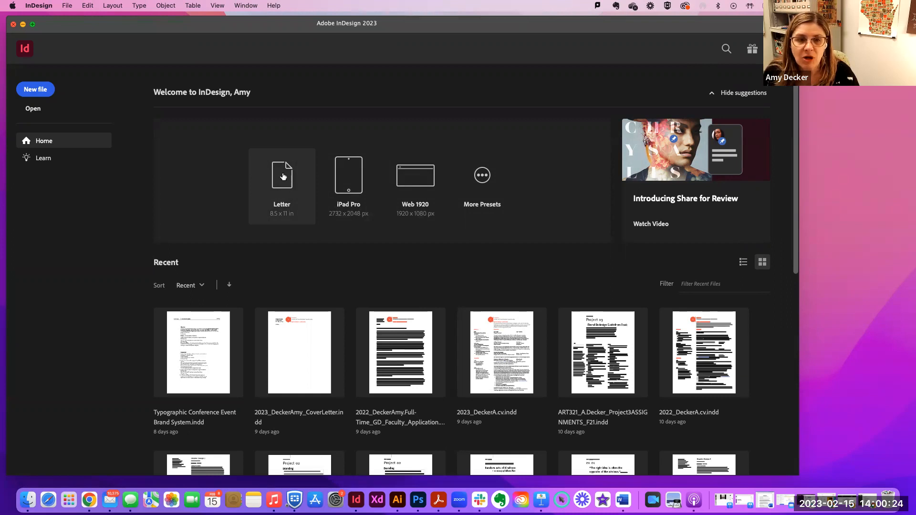
- Start a new document from the default preset with units in inches and landscape orientation, 11 × 8.5 in
click(482, 176)
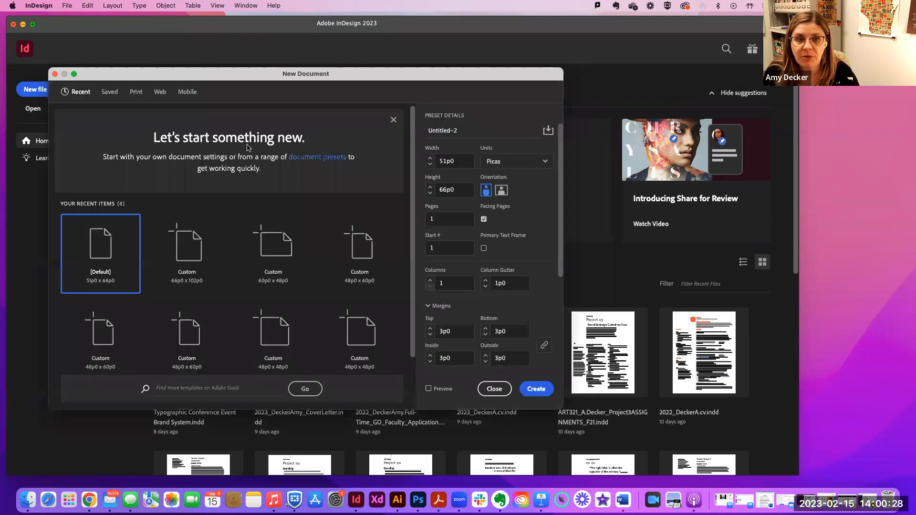
drag(388, 80, 412, 54)
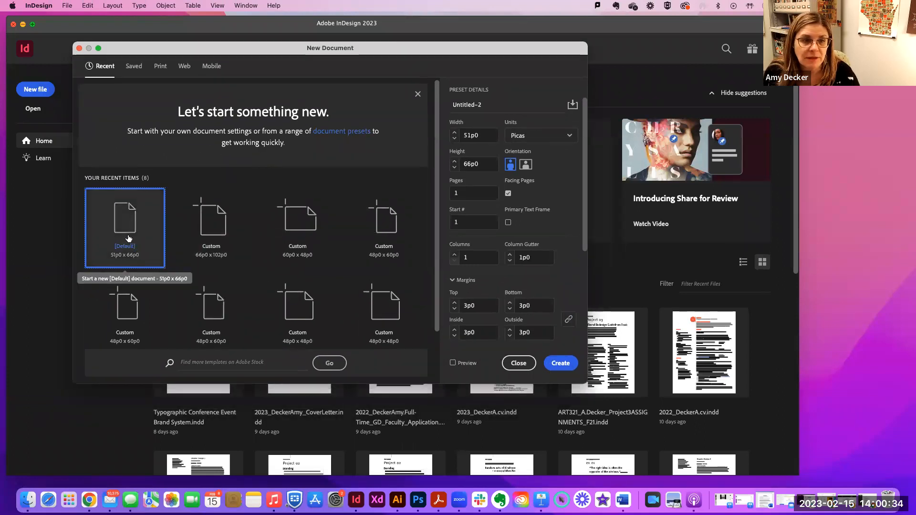
click(524, 136)
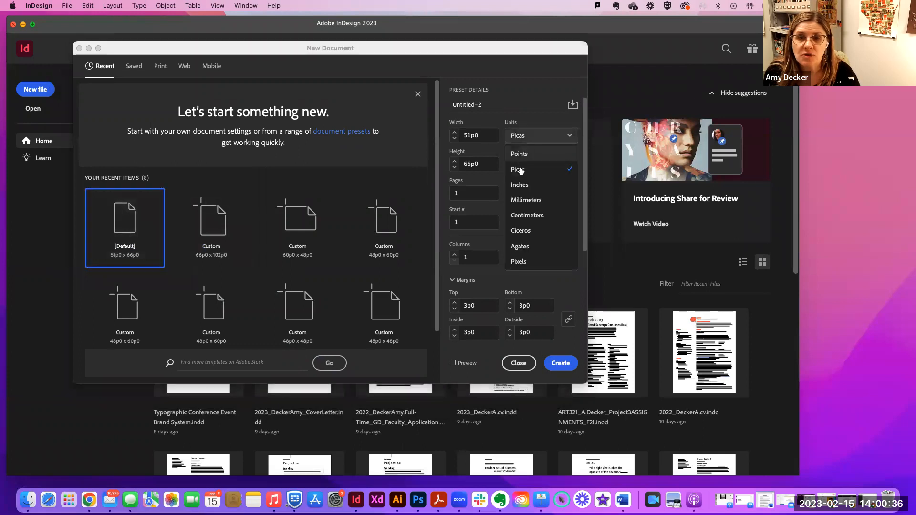
click(520, 185)
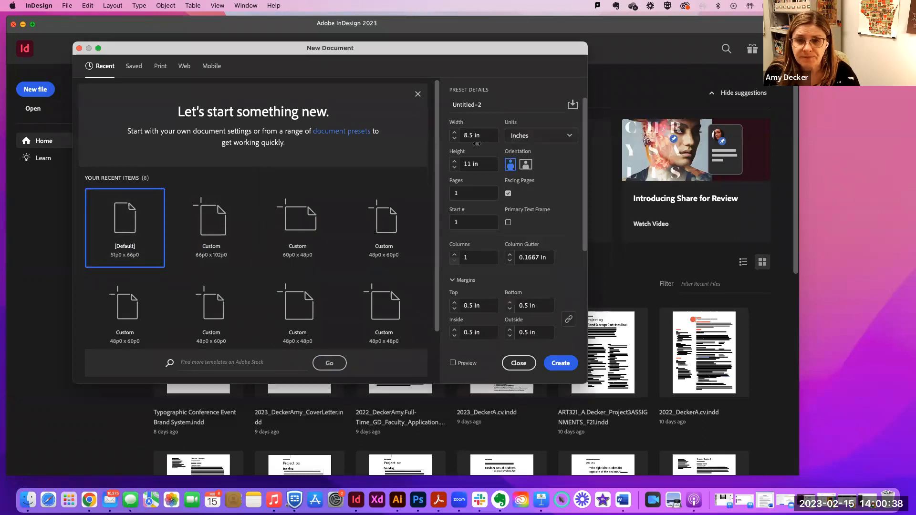
click(527, 165)
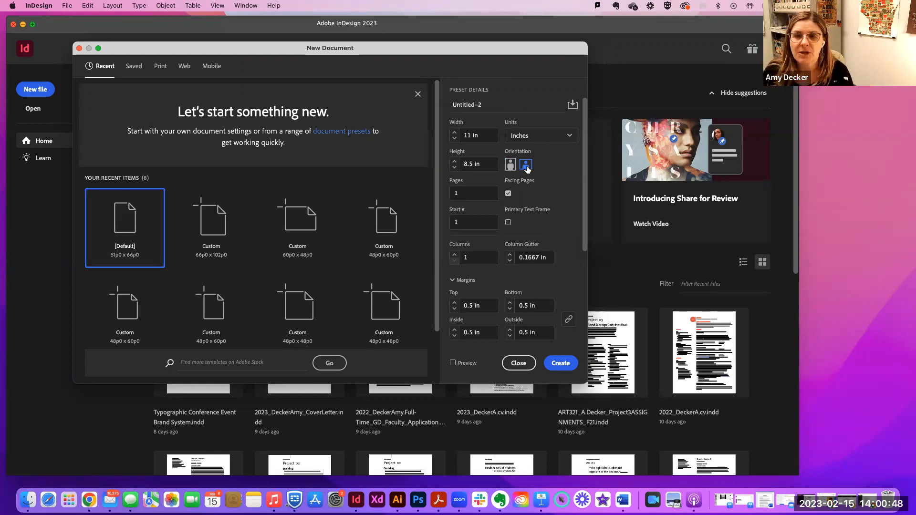
- Turn off facing pages and set the new document's page count to 2
click(508, 194)
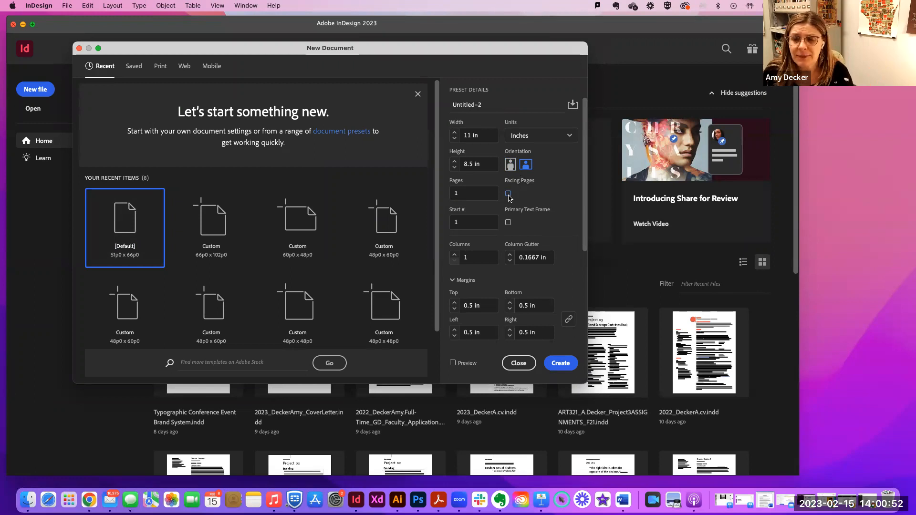
drag(459, 193, 451, 194)
text(2)
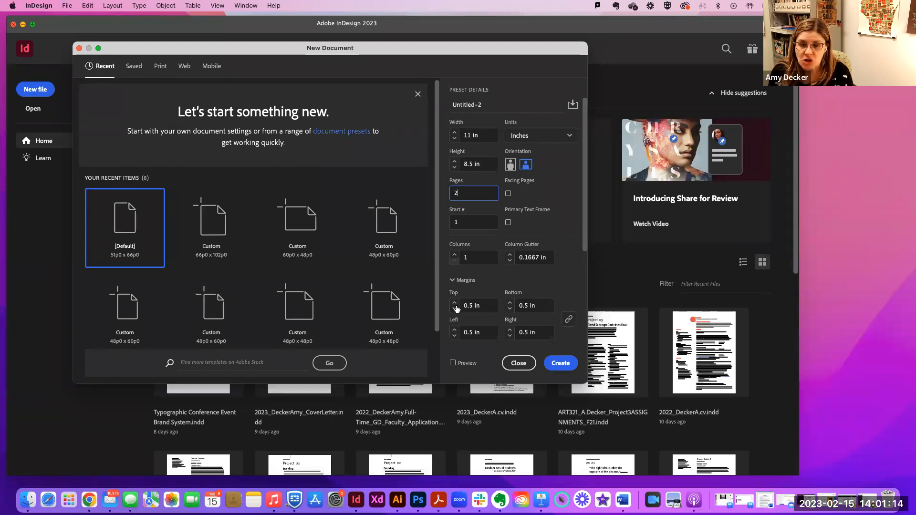
click(453, 254)
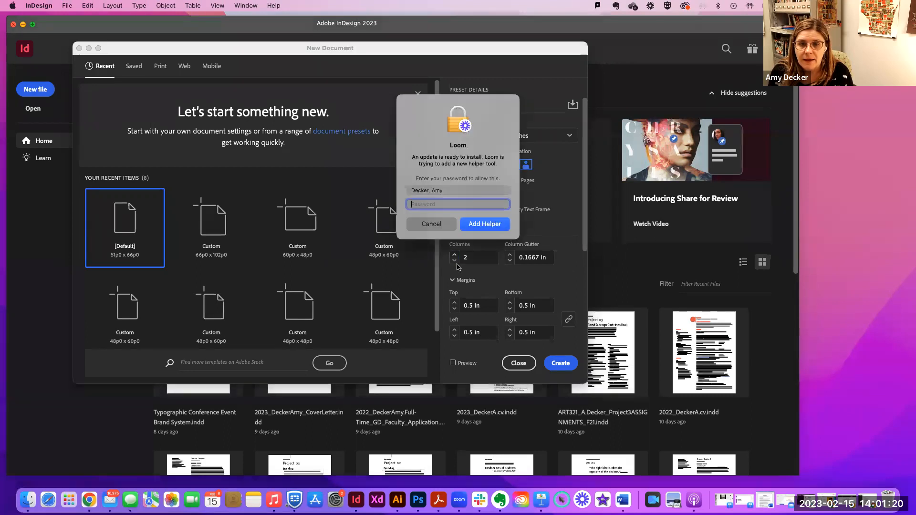
click(429, 228)
click(453, 260)
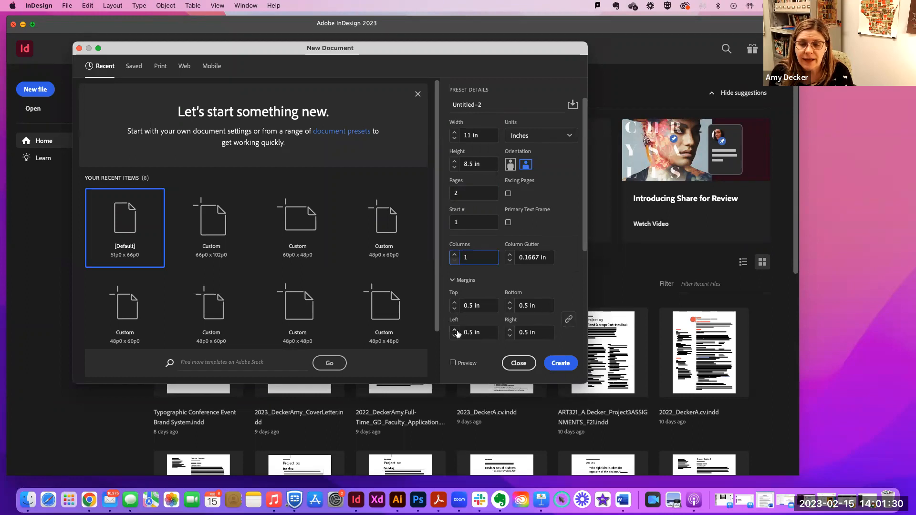
- Unlink the margins, set bottom to 0.75 in and left and right to 0.25 in, and create the document
click(568, 322)
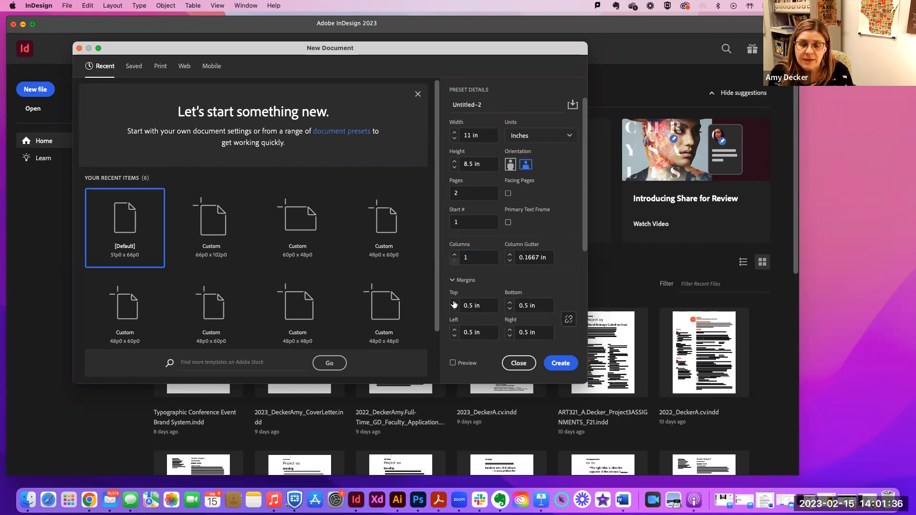
click(510, 303)
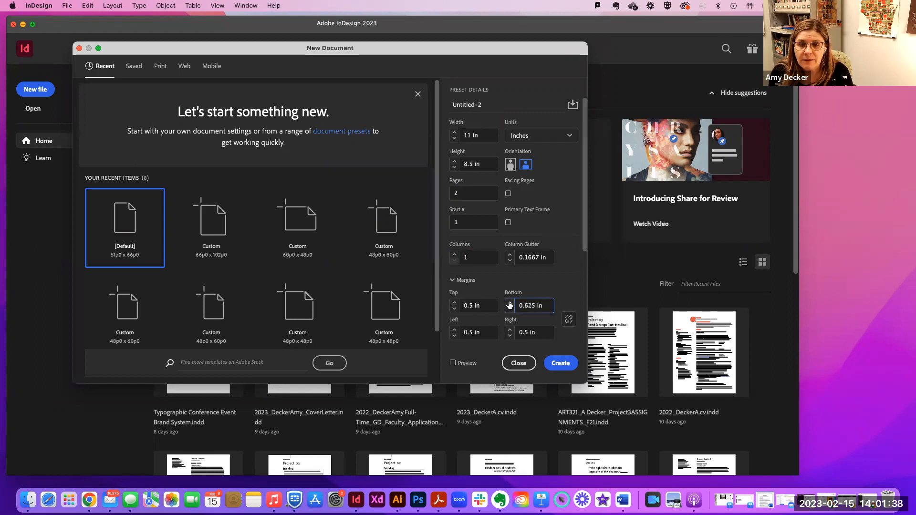
click(510, 303)
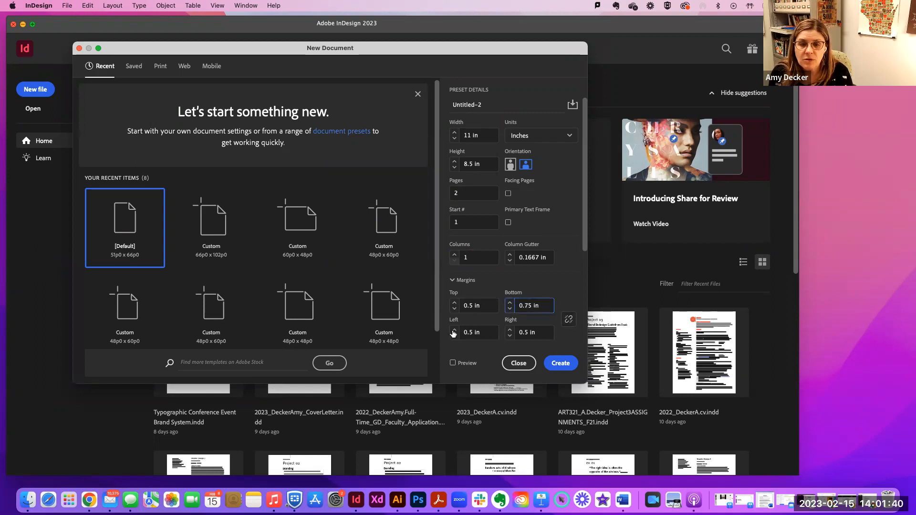
click(509, 337)
click(509, 337)
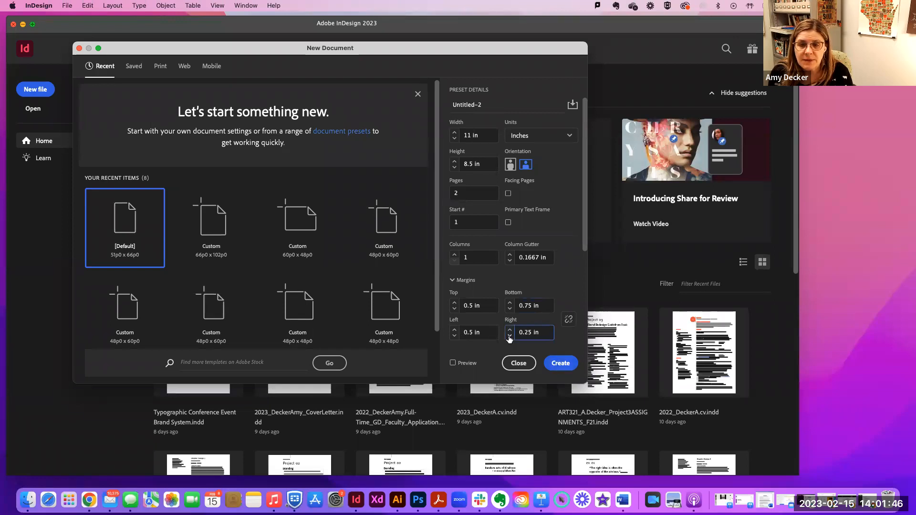
click(454, 337)
click(454, 337)
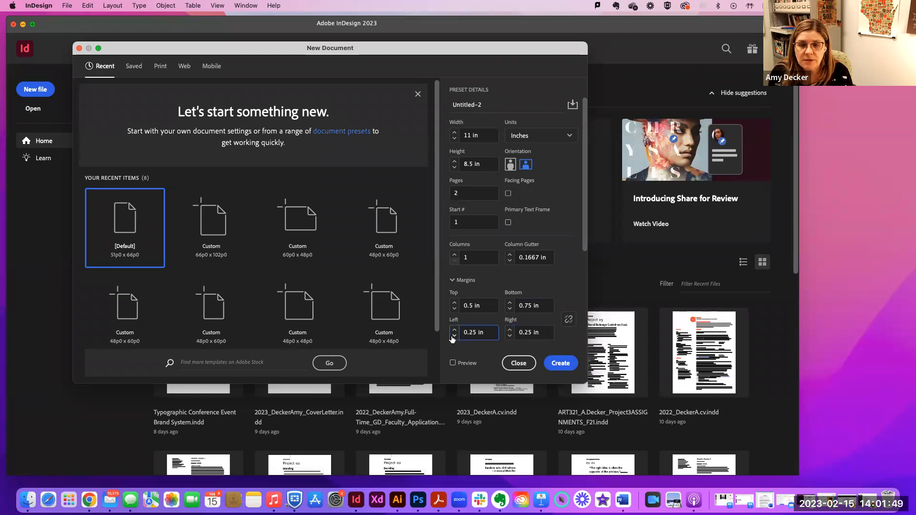
click(563, 366)
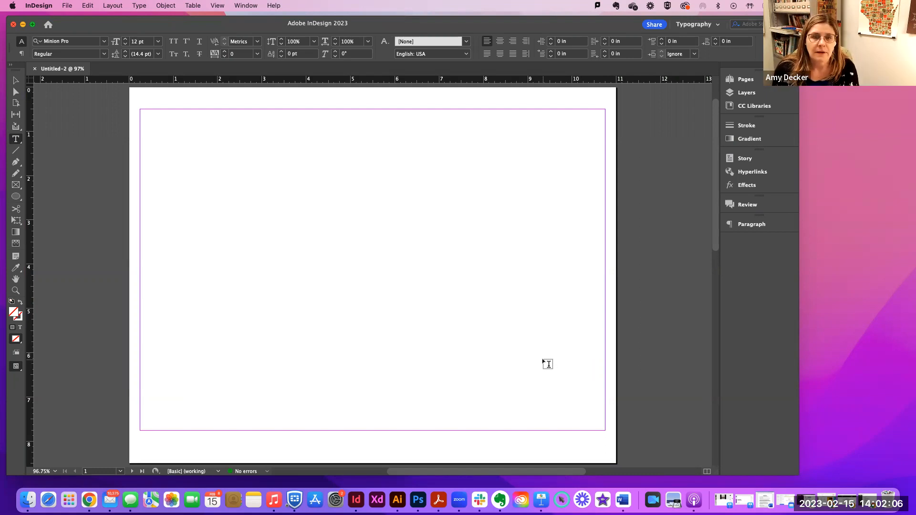
- Choose the Typography workspace
scroll(547, 364, down, 3)
scroll(547, 364, up, 5)
scroll(547, 364, down, 1)
scroll(547, 365, down, 3)
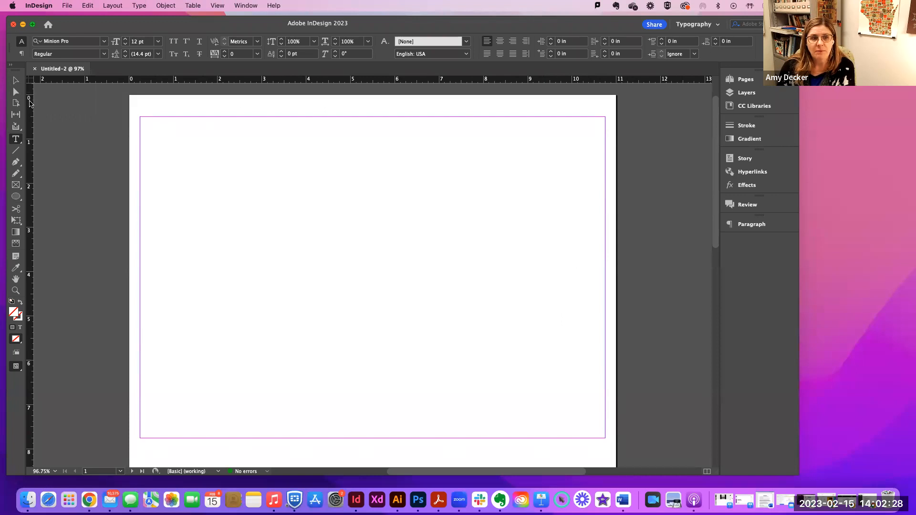
click(698, 24)
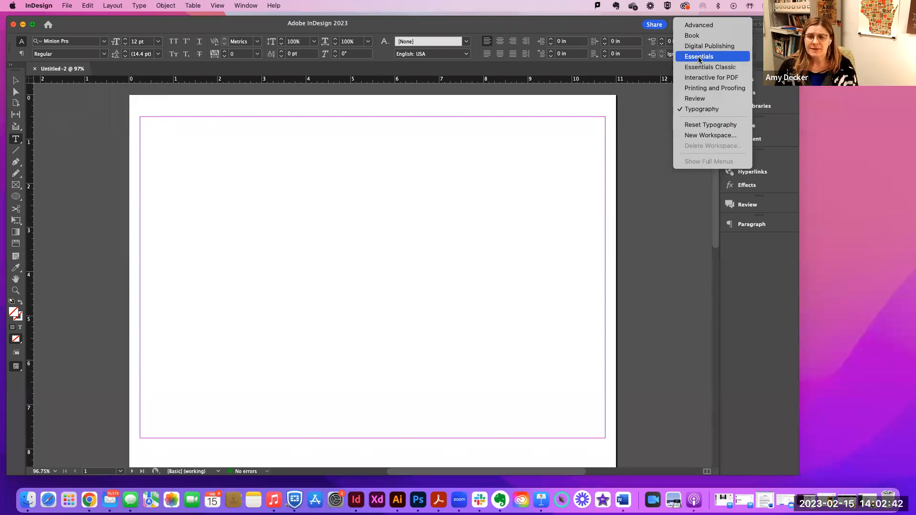
click(696, 109)
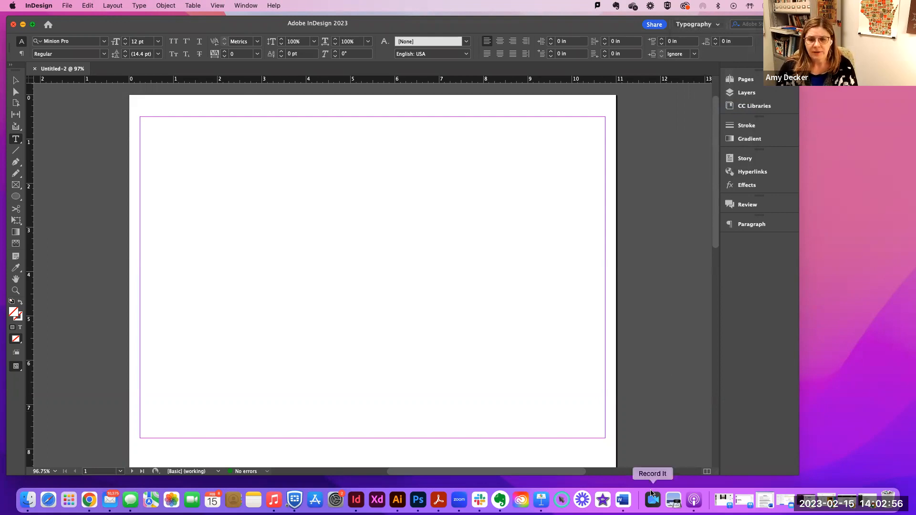
- Switch to the Screen Cursor app to activate its pointer highlight, and minimize its window
click(562, 500)
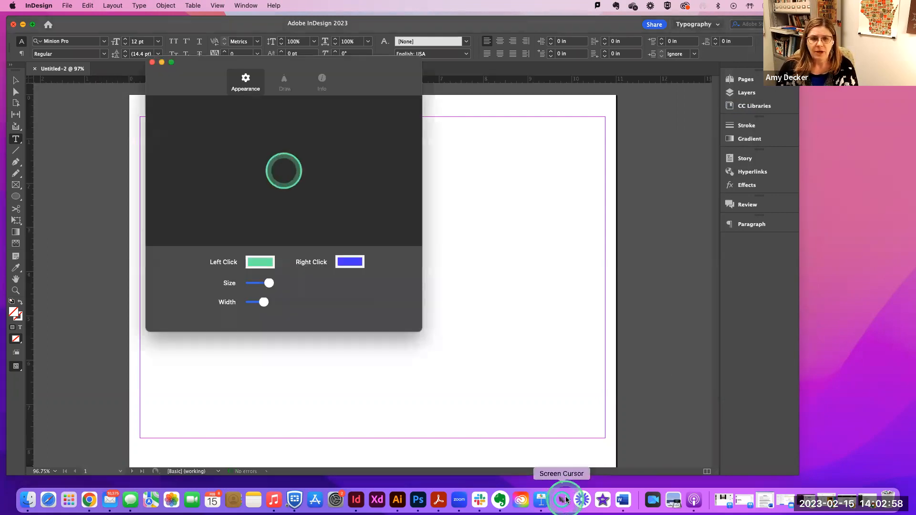
click(151, 63)
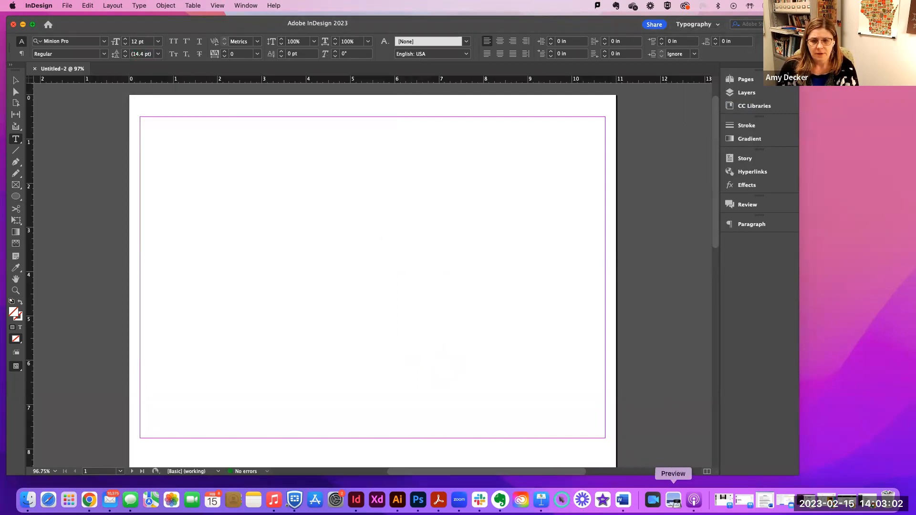
click(562, 500)
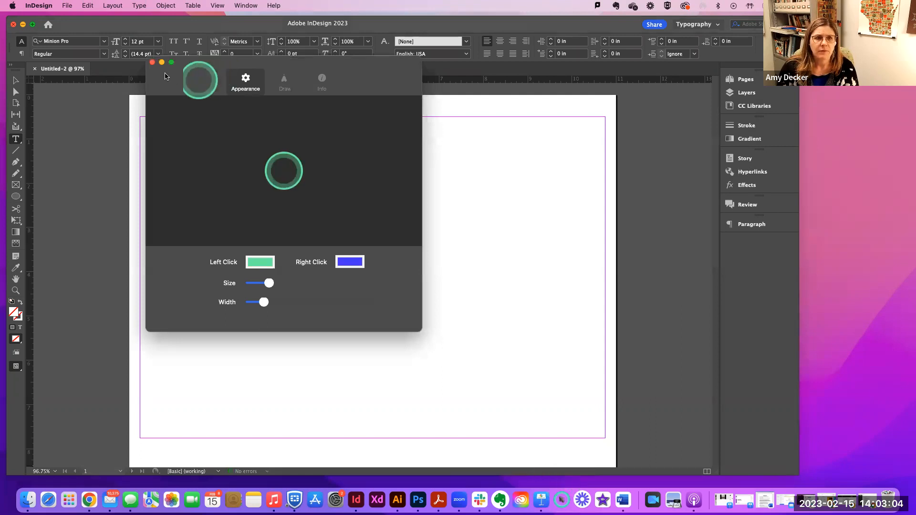
click(162, 62)
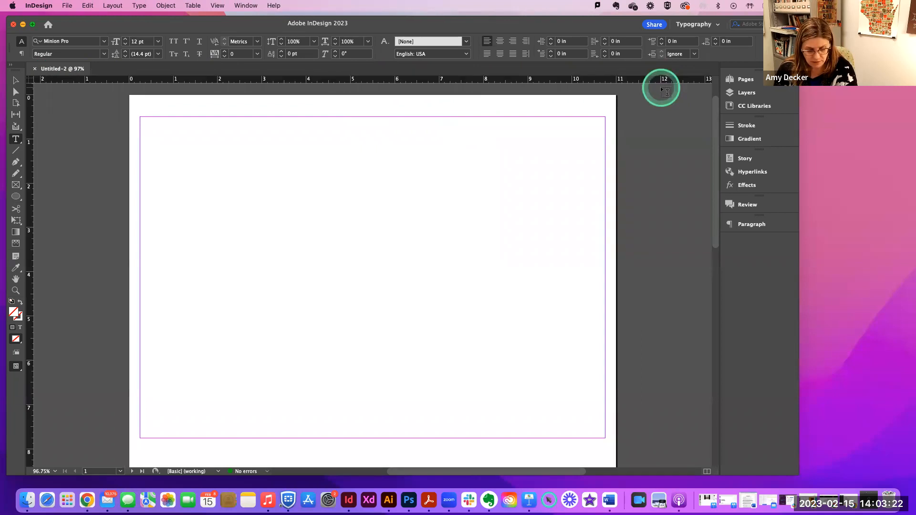
- Toggle the document rulers off and back on twice
key(super+r)
key(super+r)
key(super+r)
key(super+r)
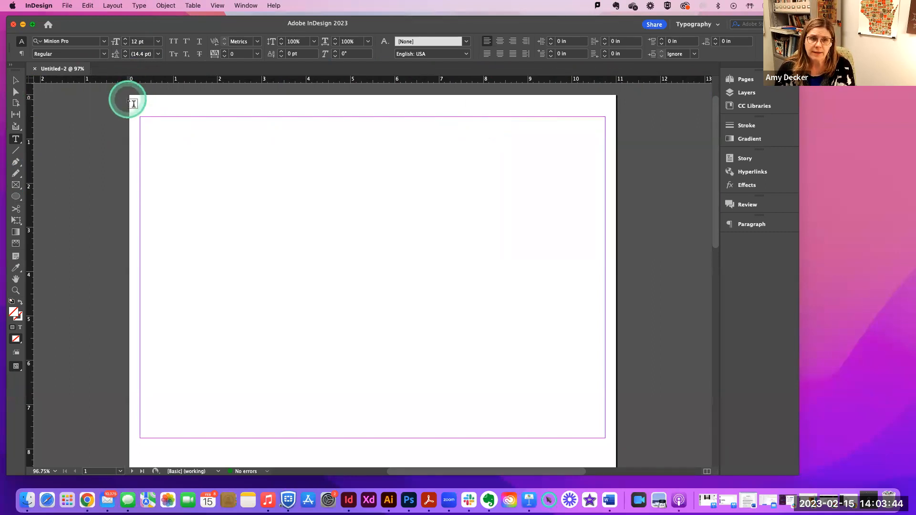
- Set the rulers' zero point at the top-left corner of the page
drag(29, 81, 128, 96)
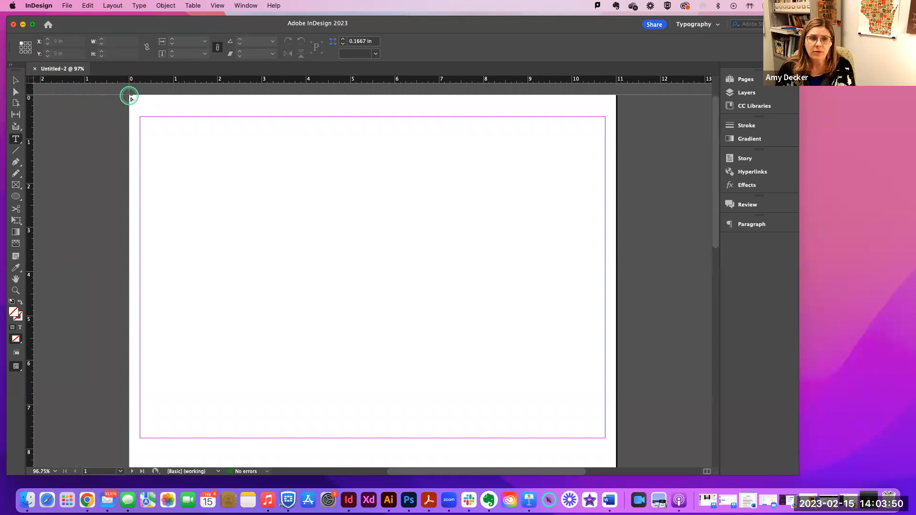
drag(129, 96, 129, 94)
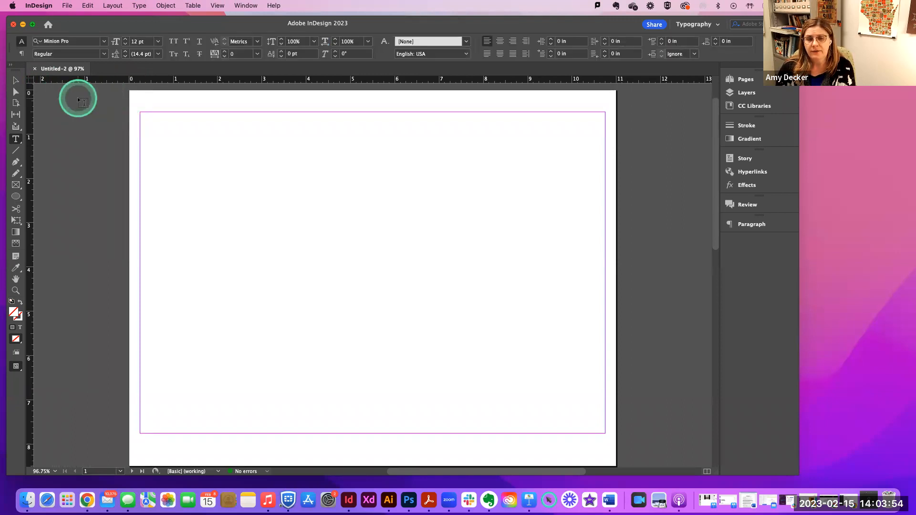
scroll(80, 99, up, 3)
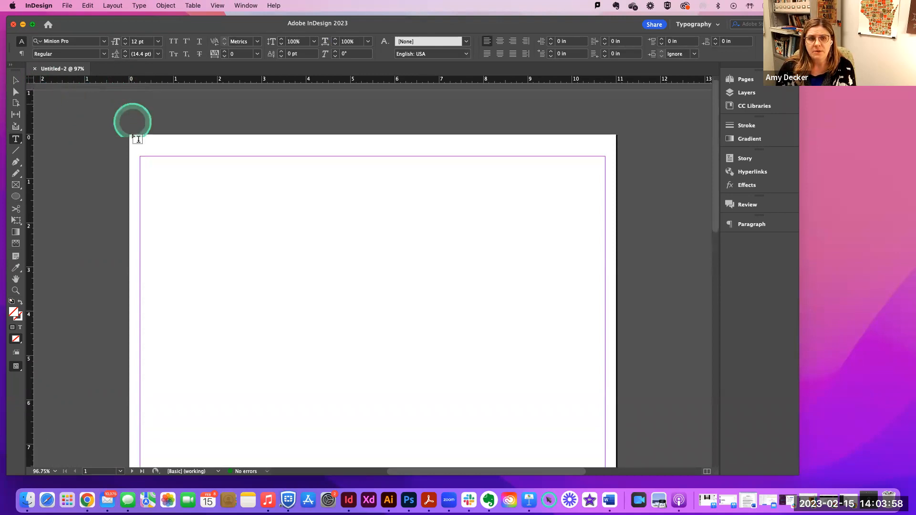
- Place two vertical ruler guides on the page, at 3.5 in and about 3.56 in
scroll(133, 138, down, 2)
scroll(133, 138, down, 1)
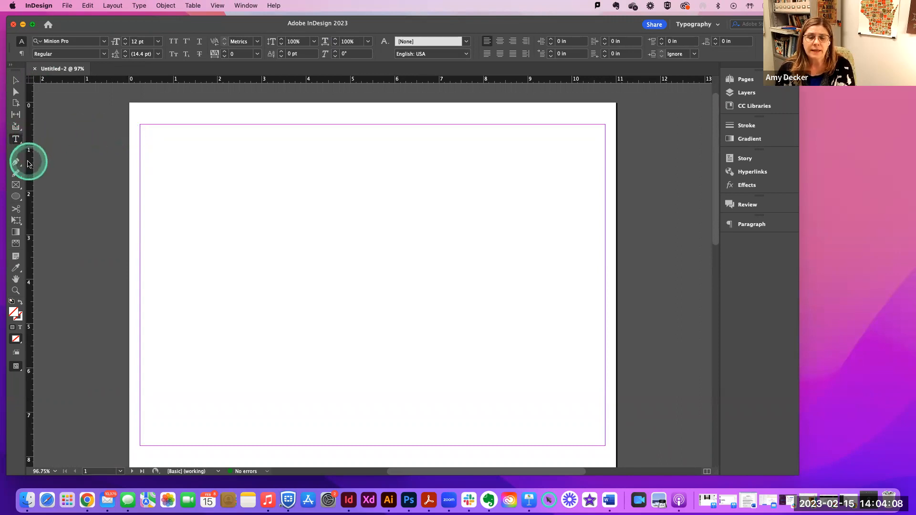
drag(31, 167, 284, 171)
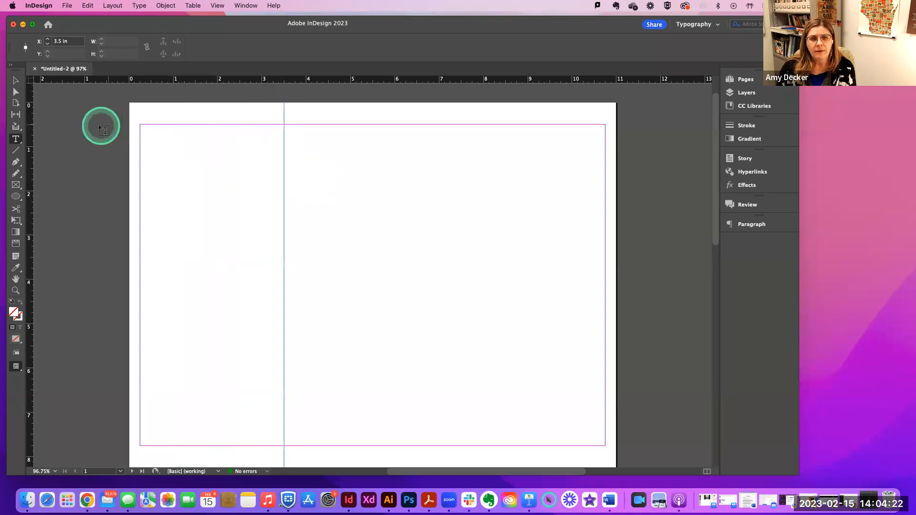
drag(32, 138, 286, 149)
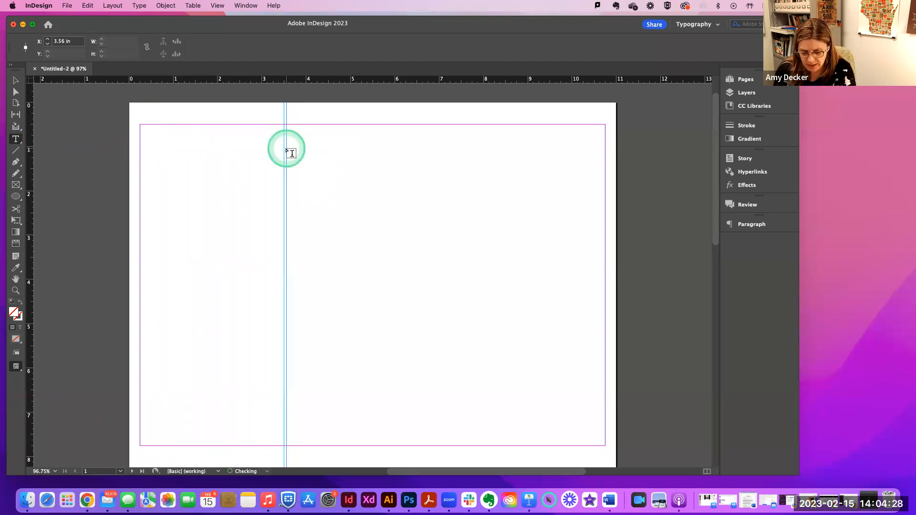
- Move the second vertical guide closer to the 3.5 in guide, halving the gap between them, and deselect it
key(super+equal)
key(super+equal)
key(super+equal)
key(super+equal)
key(super+equal)
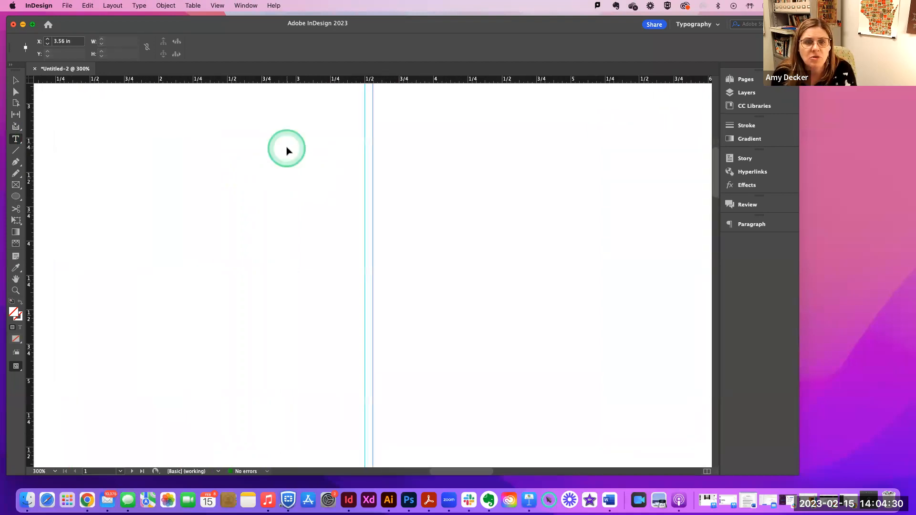
key(super+equal)
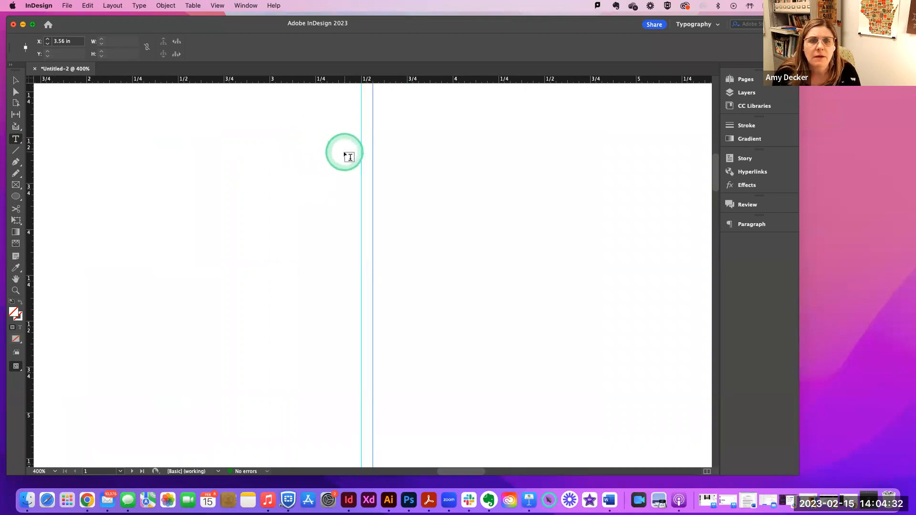
scroll(70, 117, up, 10)
scroll(150, 131, down, 6)
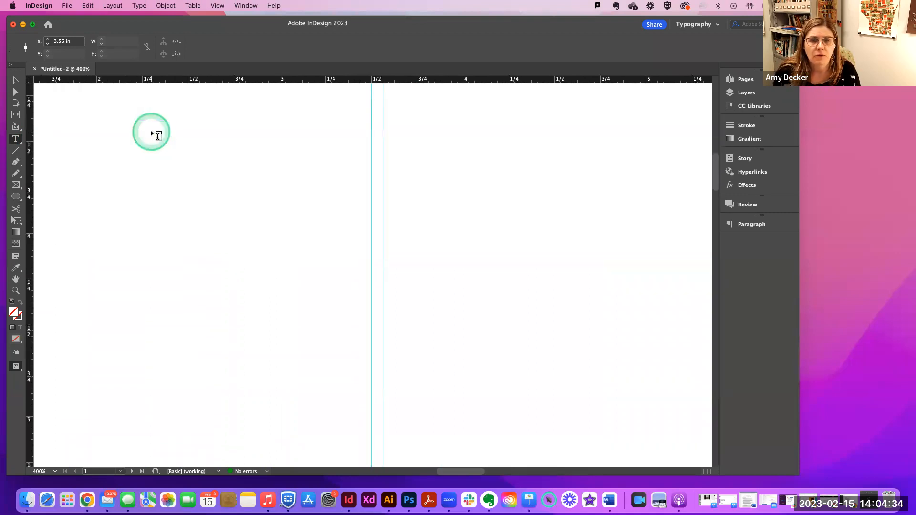
scroll(153, 136, up, 2)
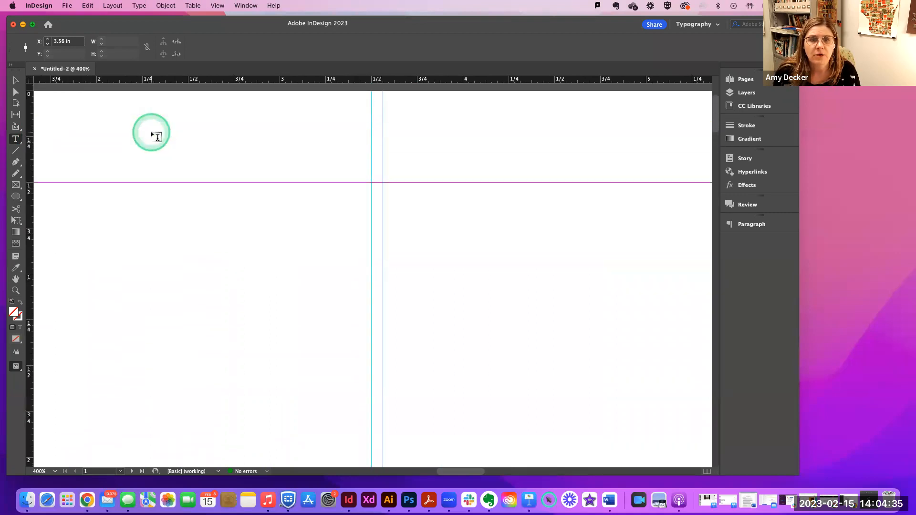
click(15, 92)
drag(382, 137, 375, 135)
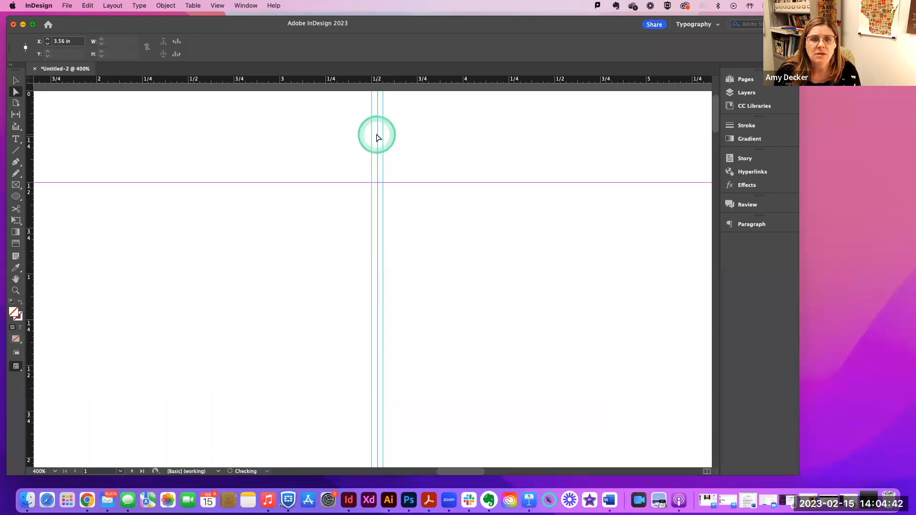
click(310, 130)
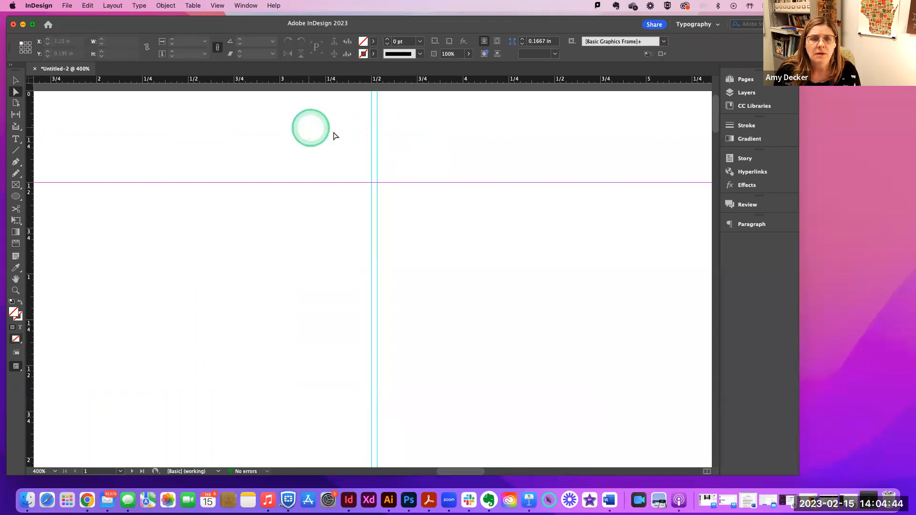
- Move the second vertical guide across the page to about 7.25 in and deselect it
drag(365, 150, 646, 159)
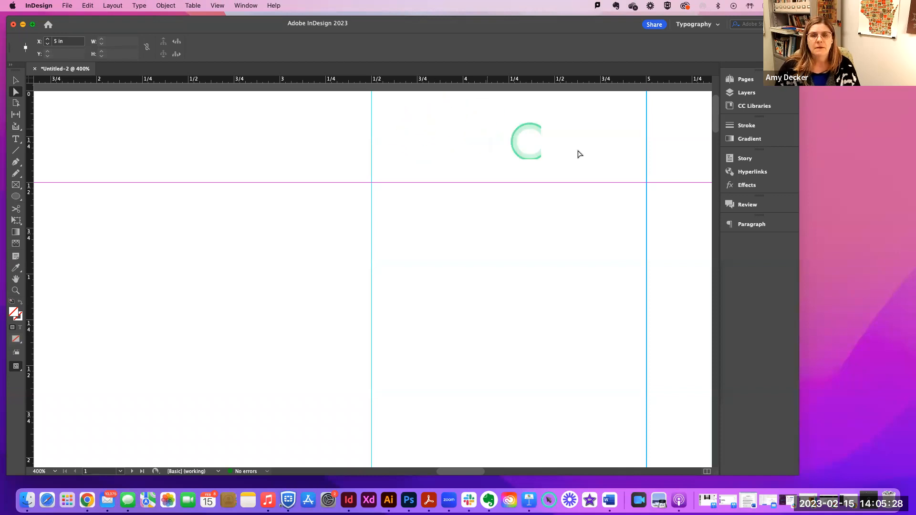
scroll(627, 150, right, 2)
scroll(627, 150, right, 15)
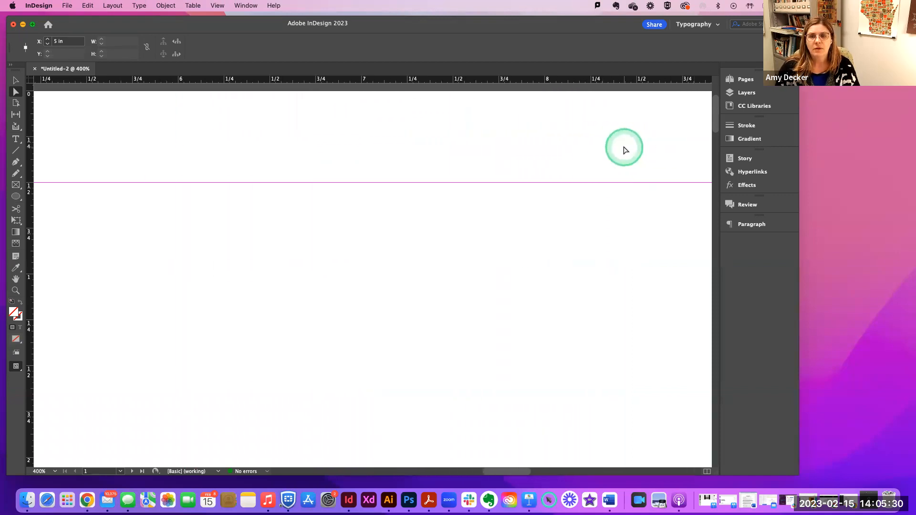
drag(174, 104, 585, 141)
click(618, 153)
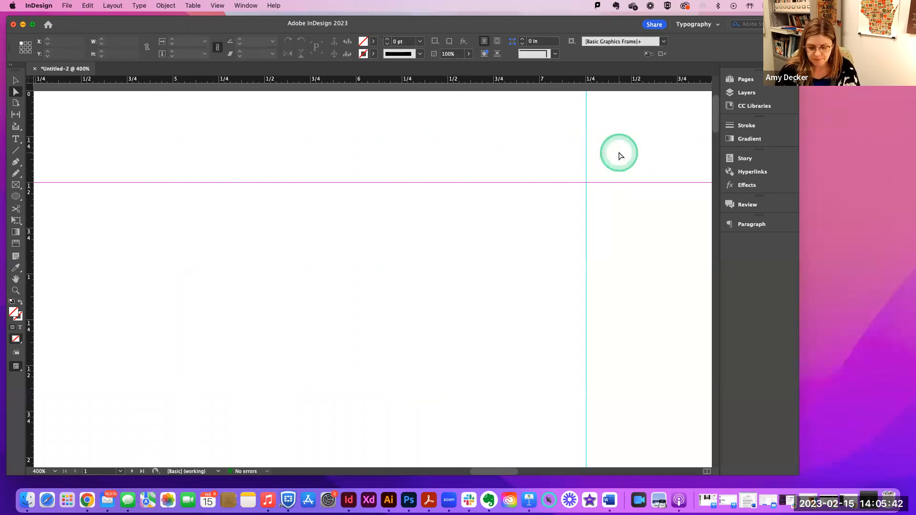
key(super+minus)
key(super+minus)
key(super+minus)
key(super+minus)
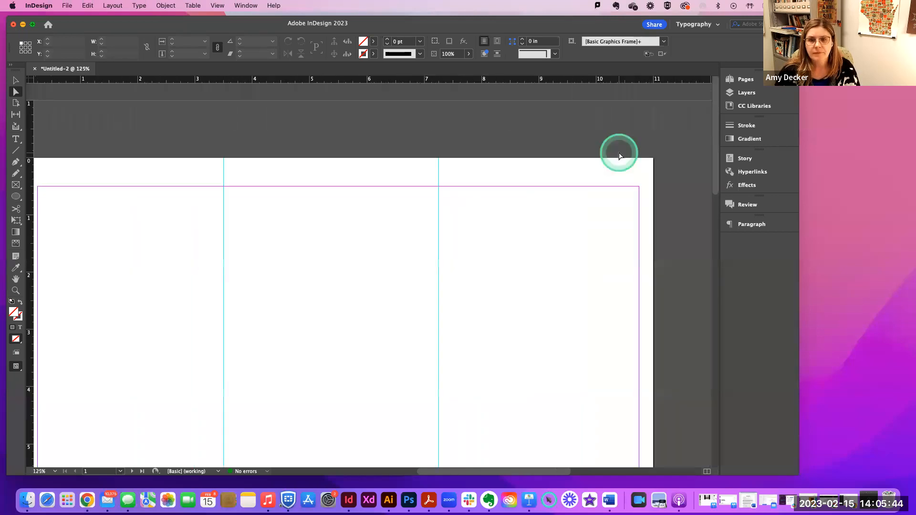
key(super+minus)
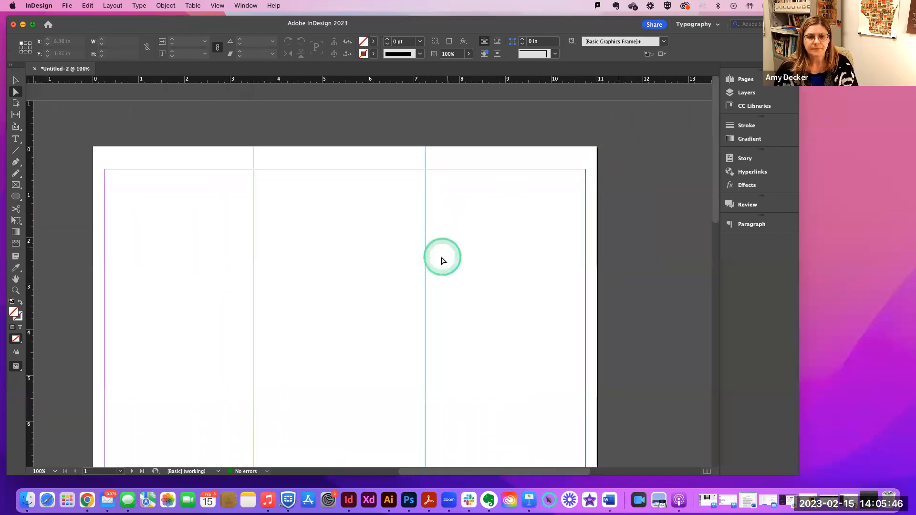
drag(412, 258, 491, 195)
scroll(493, 198, up, 2)
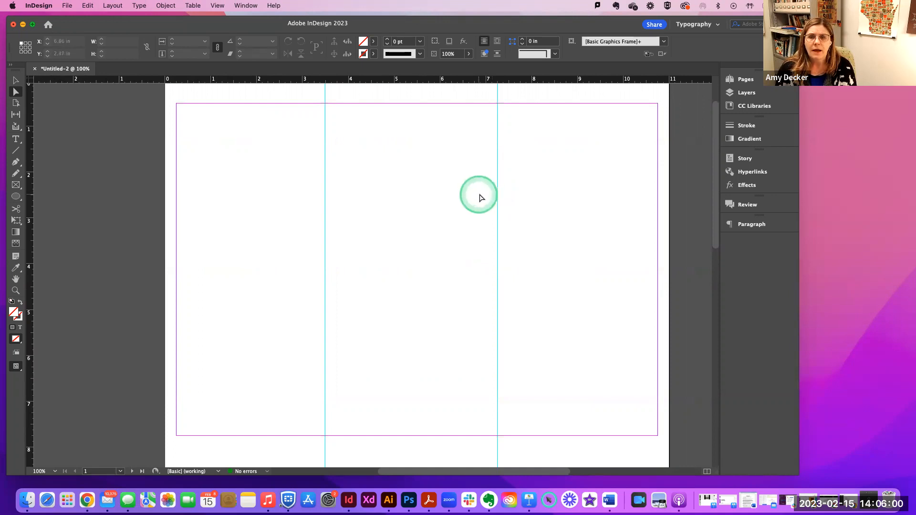
- Show the document's page list with its parent page
click(747, 96)
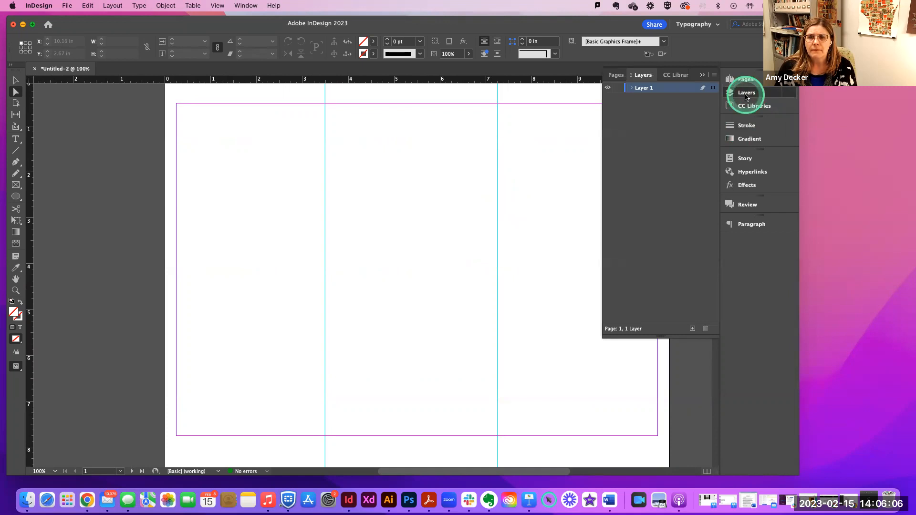
click(647, 76)
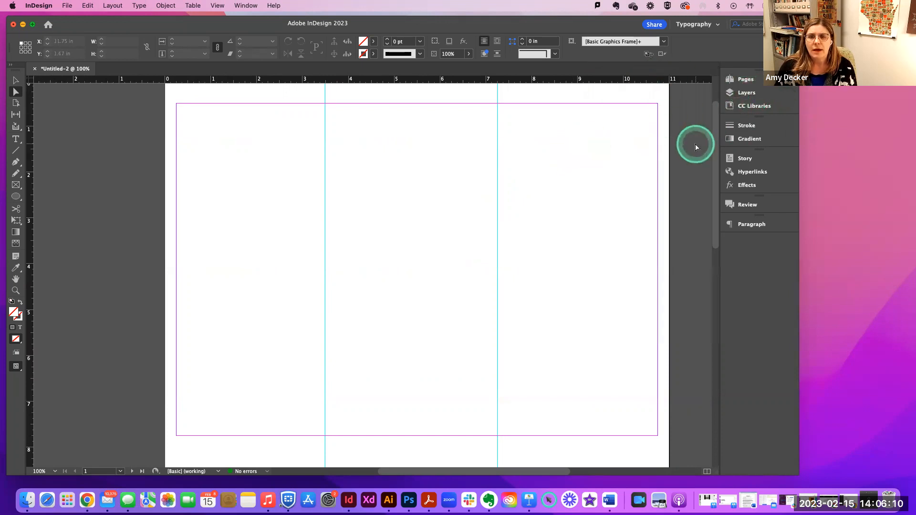
click(746, 80)
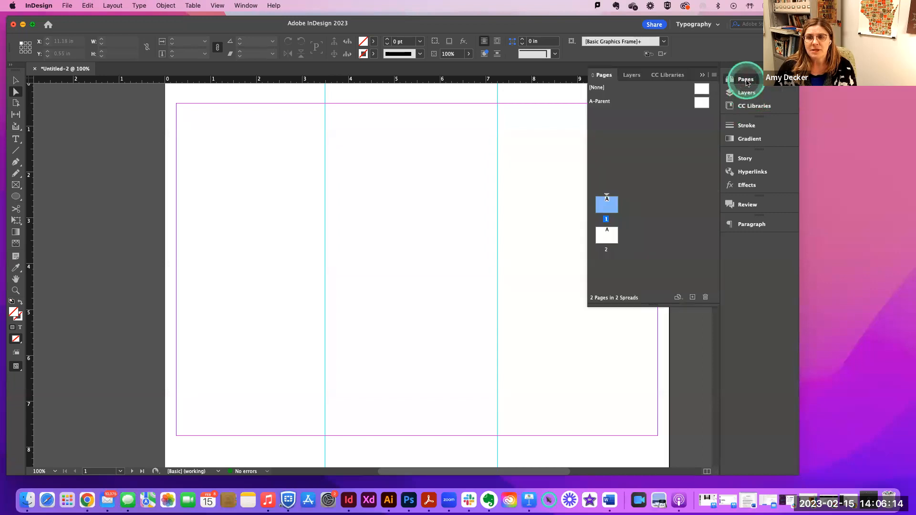
- Select both vertical guides together with a marquee and clear the selection
click(16, 80)
click(276, 144)
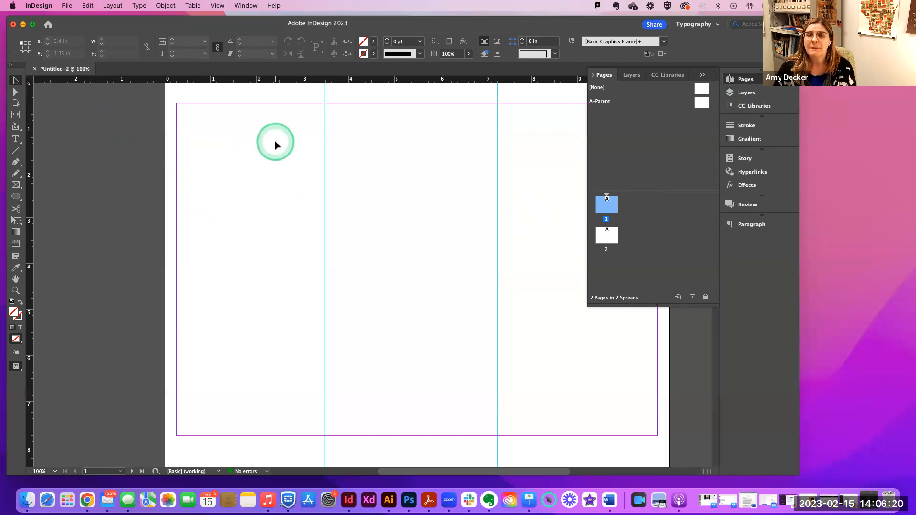
click(708, 103)
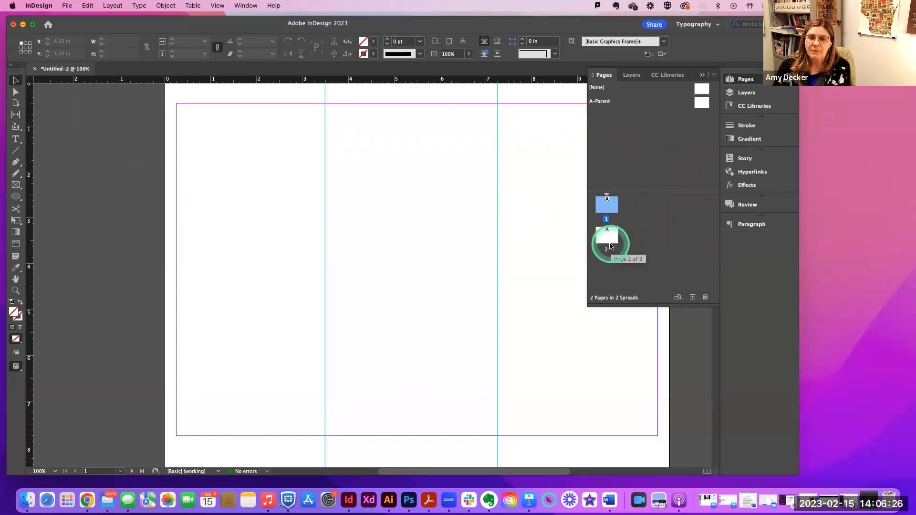
drag(470, 174, 545, 185)
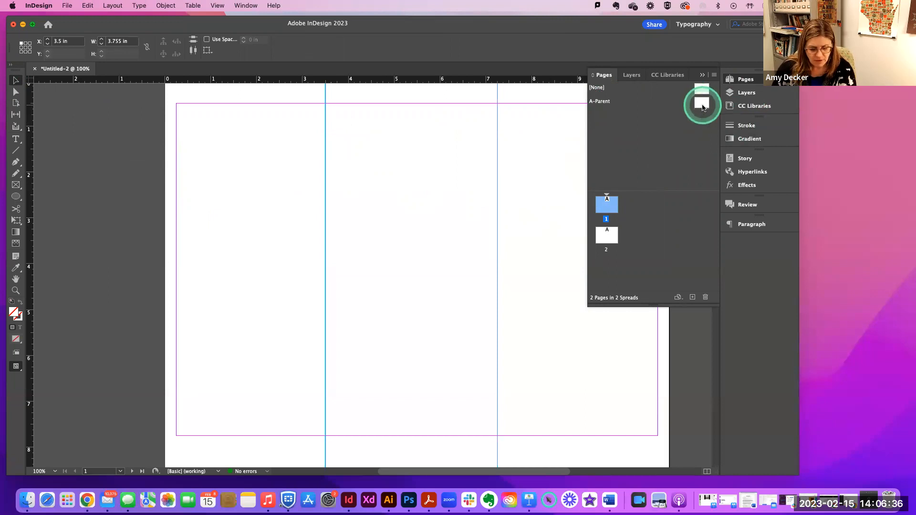
click(231, 158)
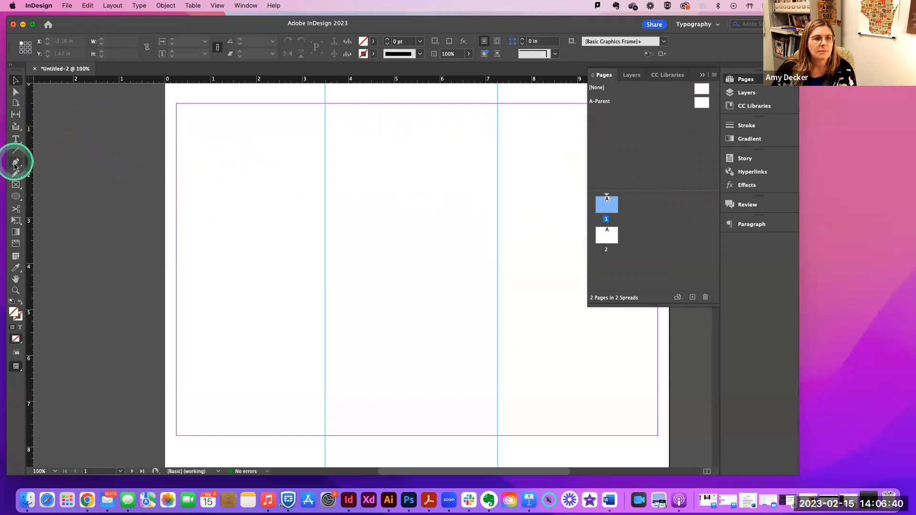
- Draw a rectangle frame about 0.46 by 0.5 in at the page's top-left corner and fill it with colour 23c8cd
click(15, 185)
scroll(190, 96, up, 3)
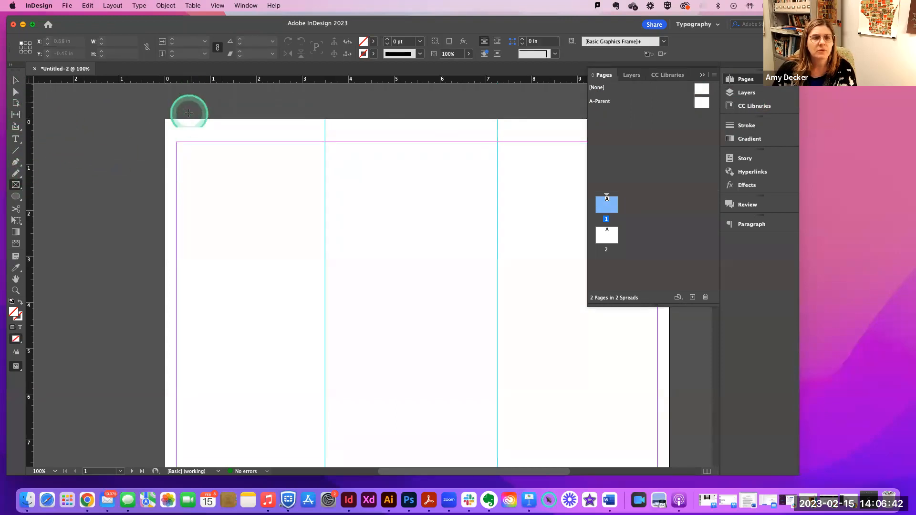
drag(165, 120, 186, 143)
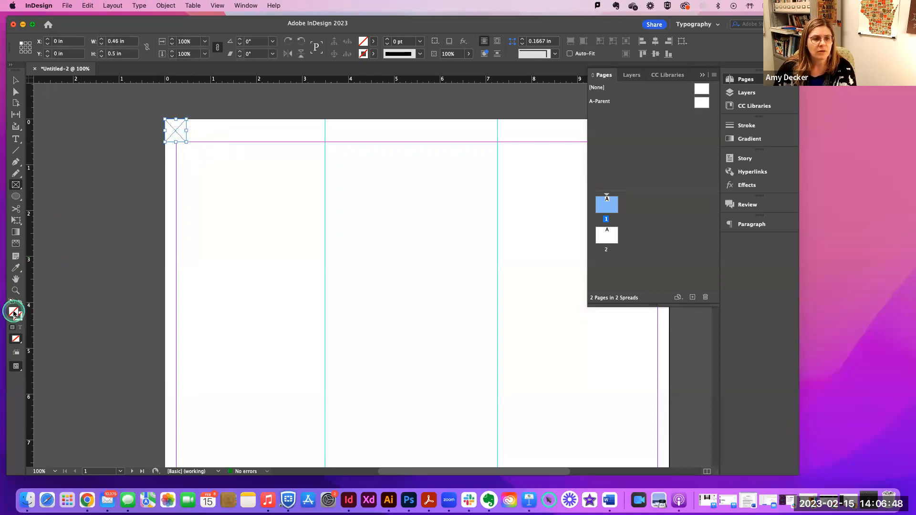
double_click(14, 313)
click(334, 228)
click(459, 193)
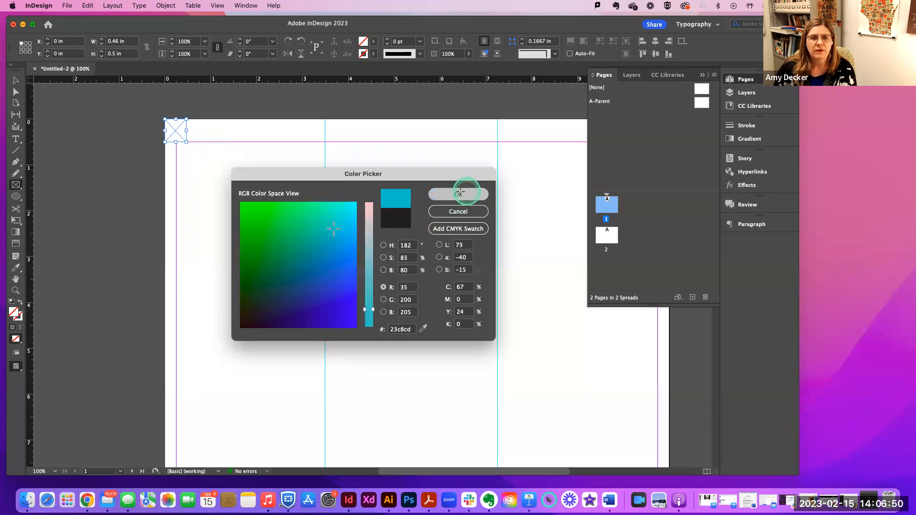
- Try to select the frame and guides with one marquee, and select a vertical guide using the Direct Selection tool
click(15, 80)
click(117, 116)
drag(118, 116, 518, 231)
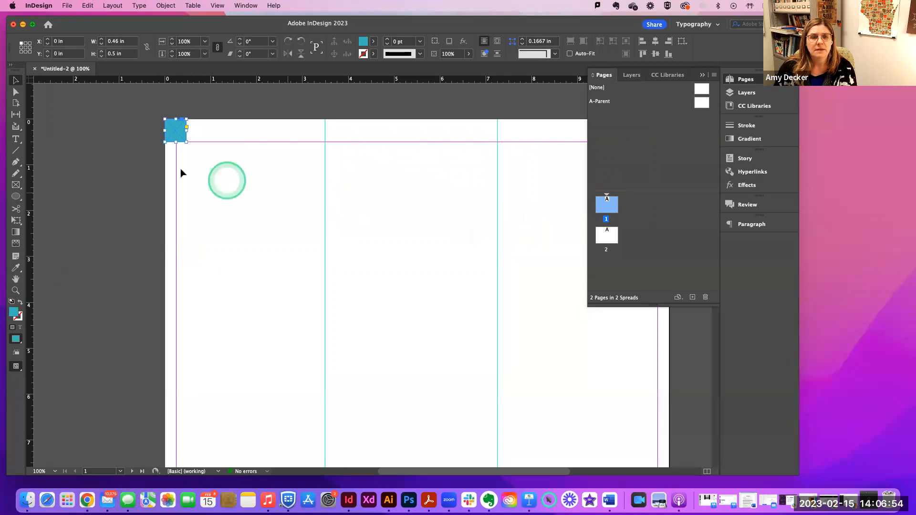
click(16, 92)
click(324, 184)
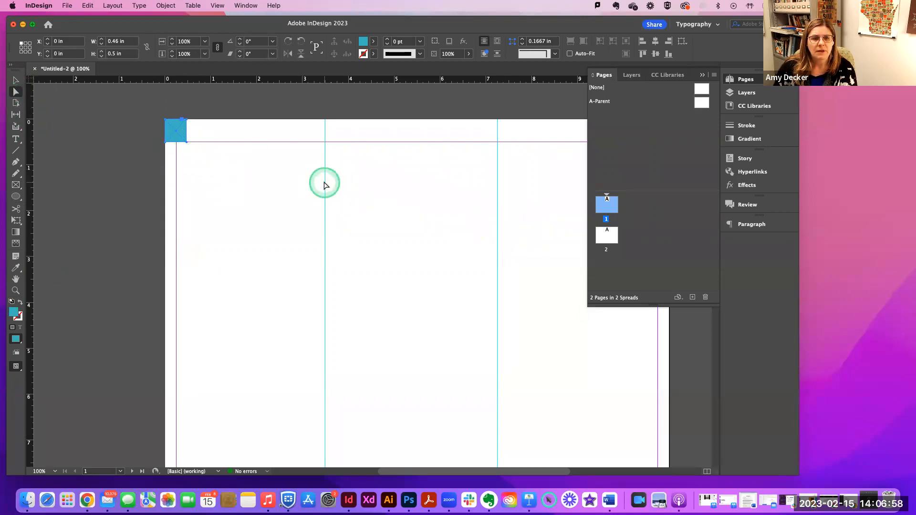
click(501, 182)
click(497, 184)
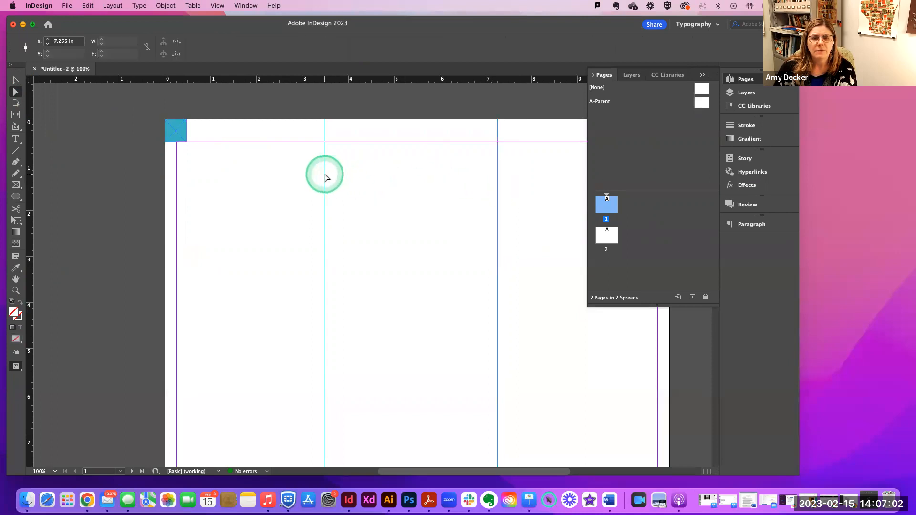
- Delete the teal frame at the page's corner and undo the deletion
click(176, 134)
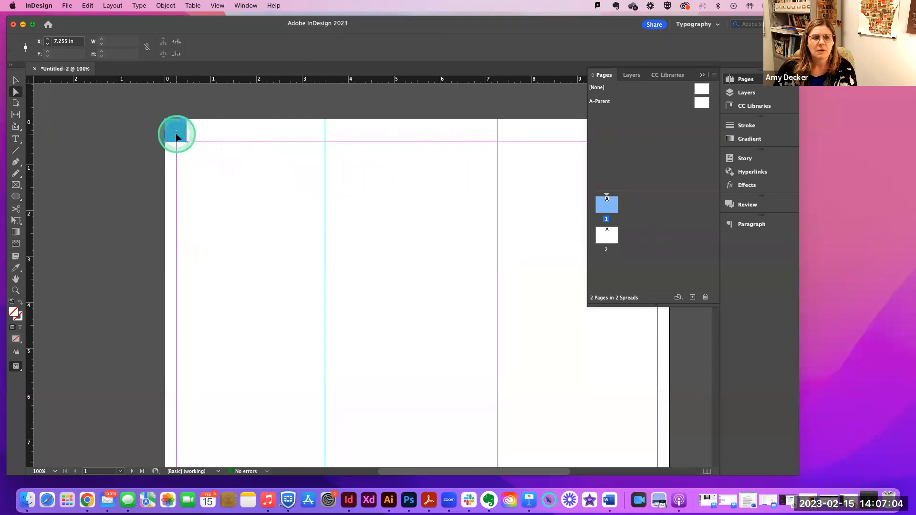
click(184, 139)
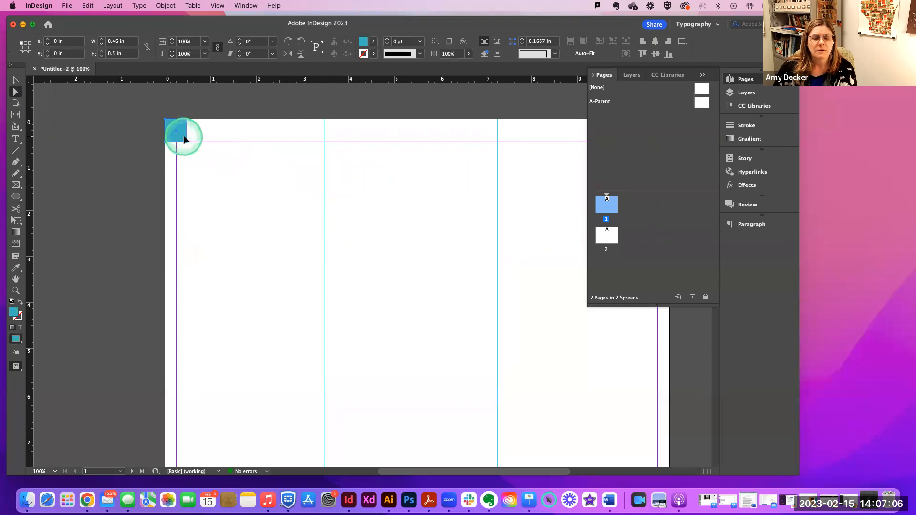
key(Delete)
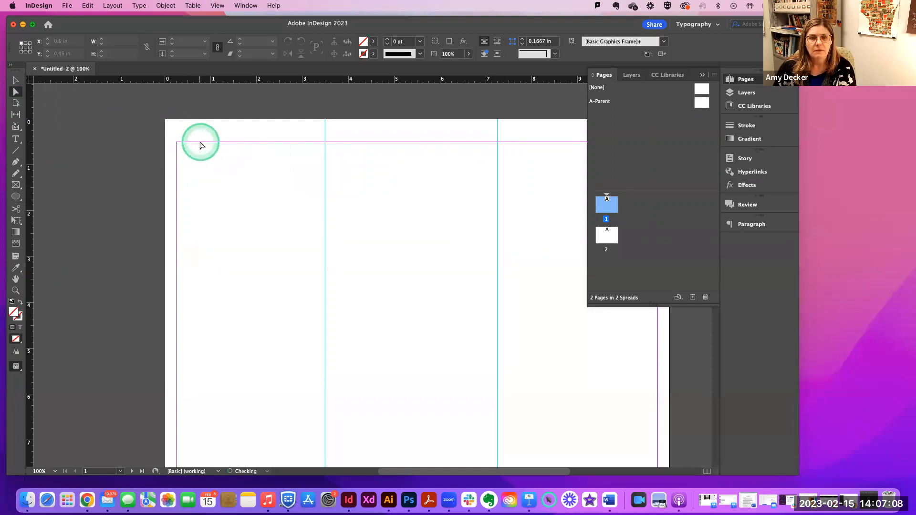
key(super+z)
- Select both guides with a marquee, and delete the teal frame from the page's corner
drag(284, 178, 524, 210)
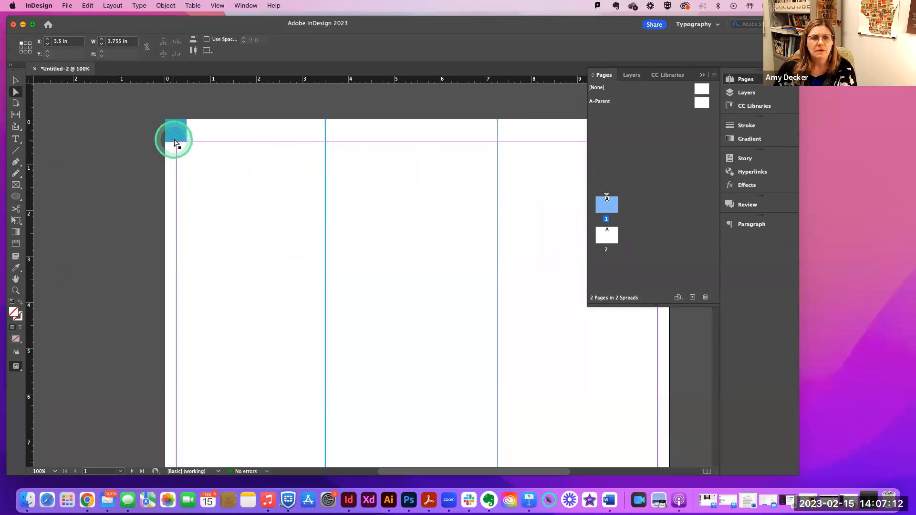
click(175, 139)
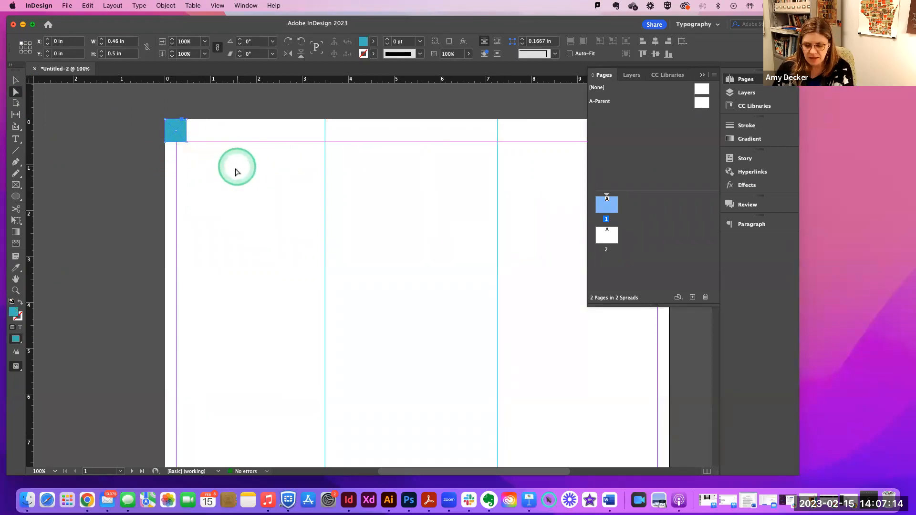
key(Delete)
- Cut the two vertical guides from page 1, paste them at the same position on the A-Parent page and deselect them
drag(253, 177, 565, 228)
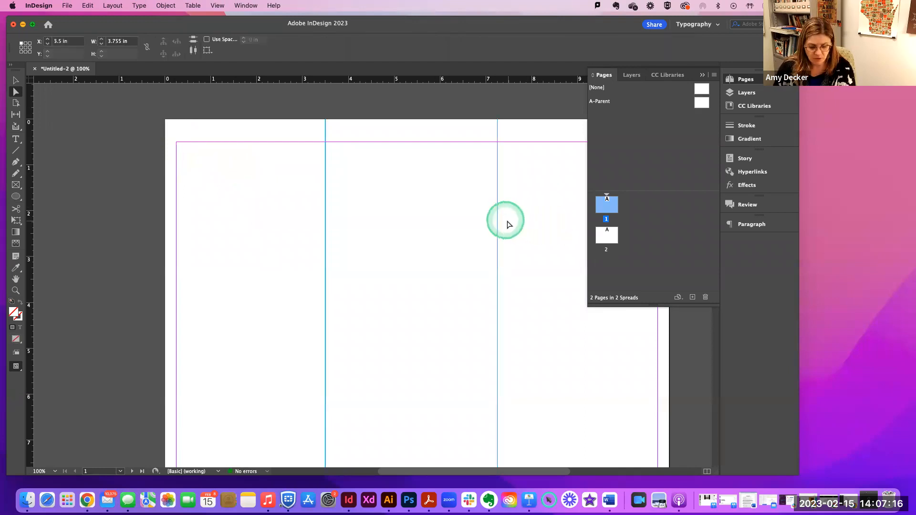
key(Delete)
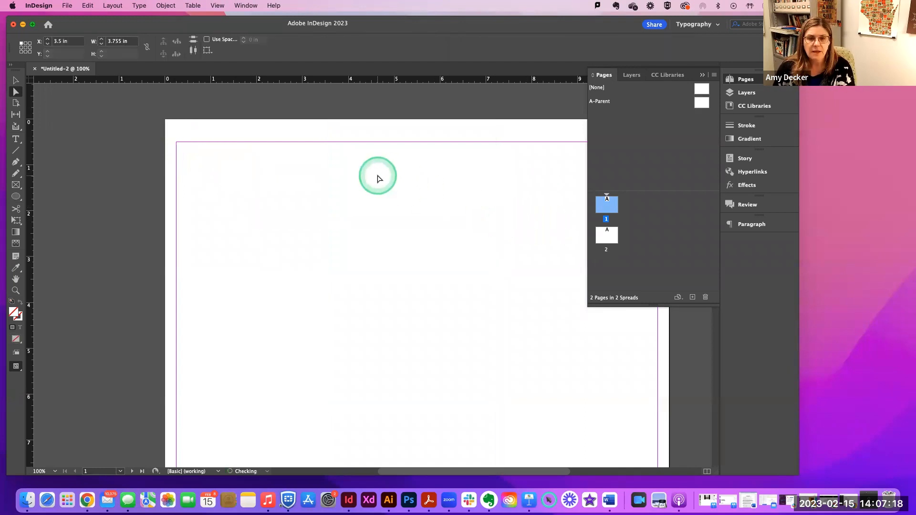
double_click(702, 103)
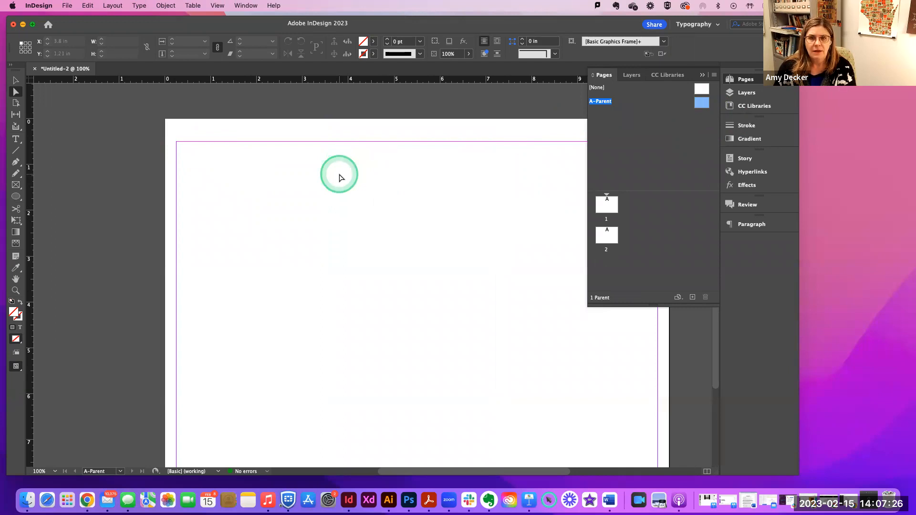
key(super+v)
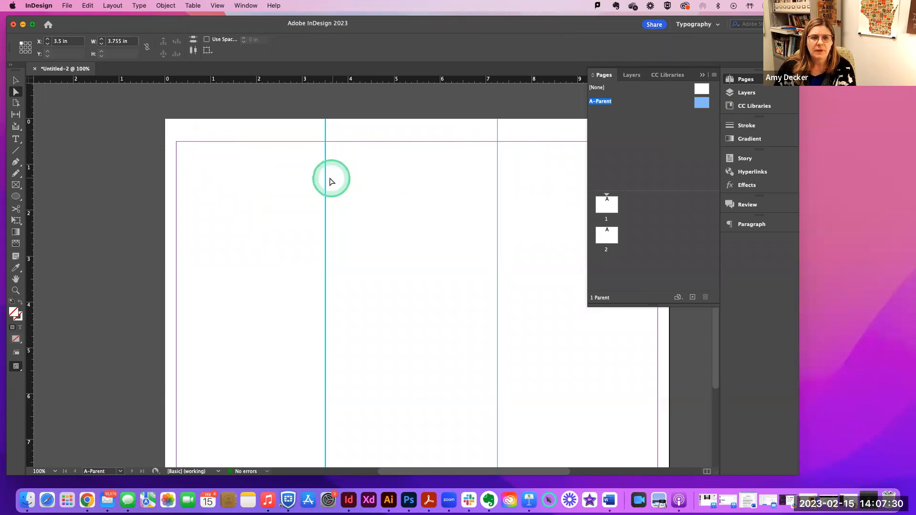
scroll(340, 182, down, 4)
scroll(339, 183, up, 5)
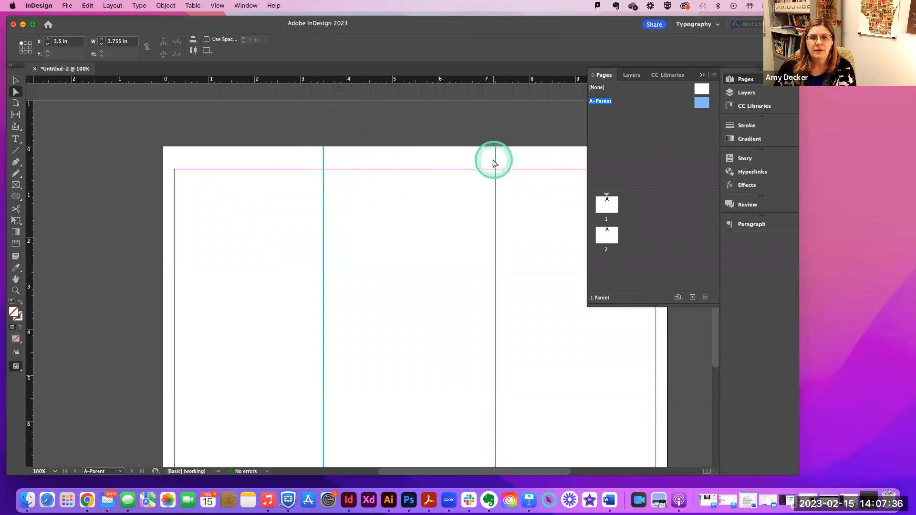
click(442, 190)
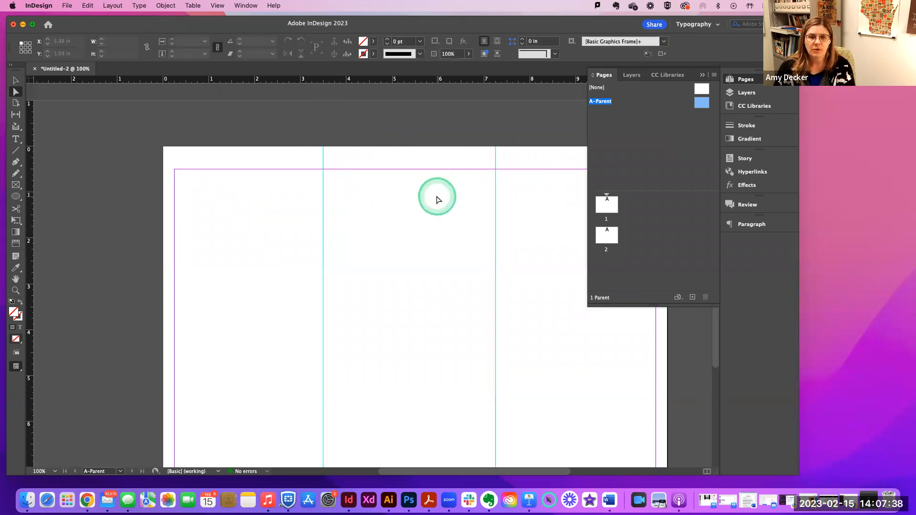
- Open pages 1 and 2 in turn to check them for the parent page's guides
scroll(438, 199, down, 5)
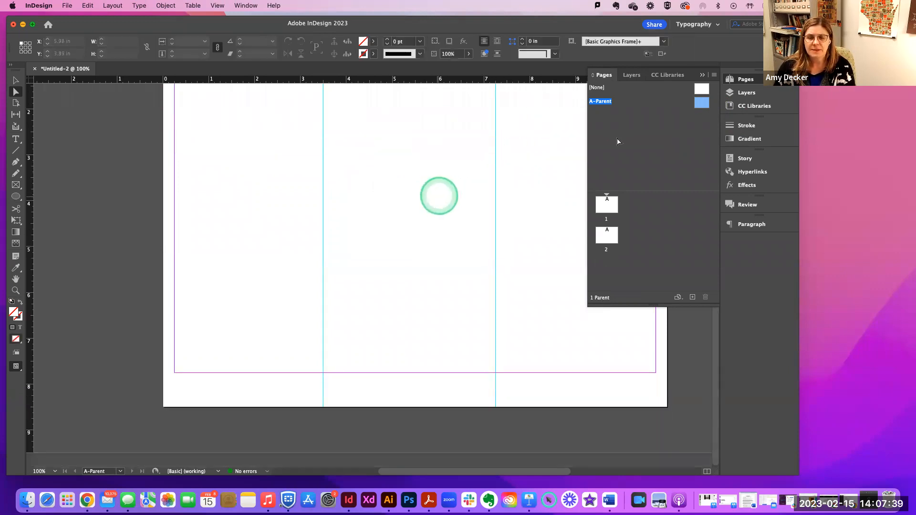
double_click(607, 205)
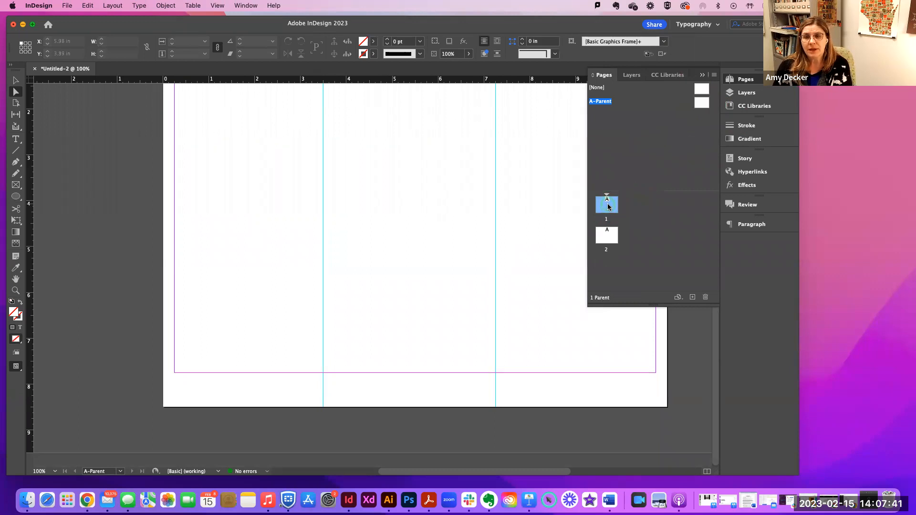
double_click(606, 241)
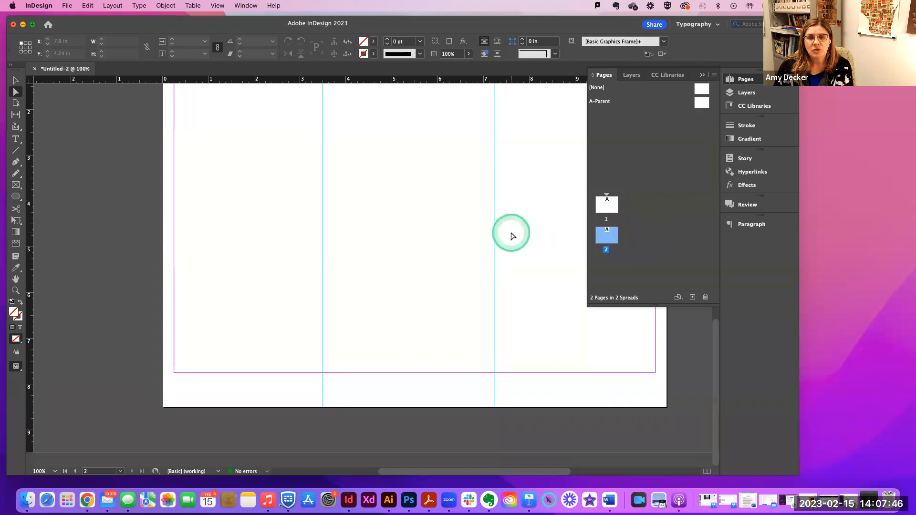
scroll(511, 235, up, 3)
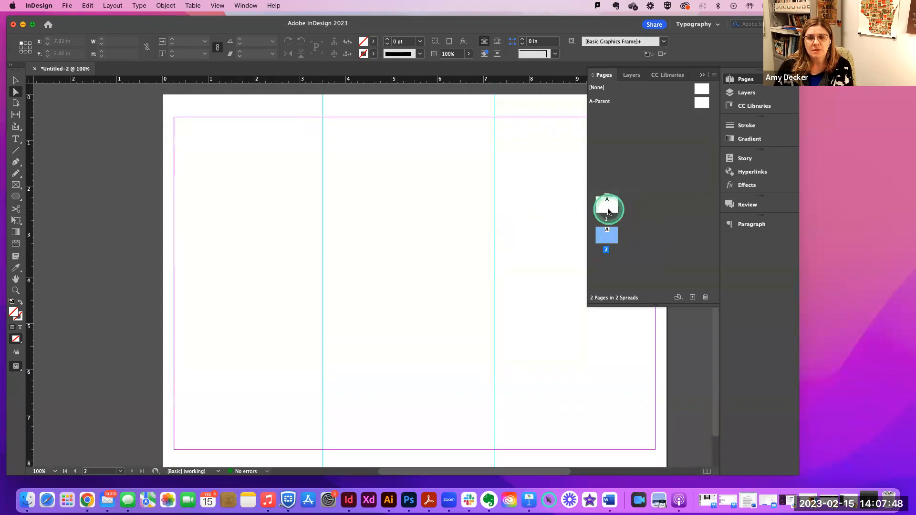
double_click(607, 206)
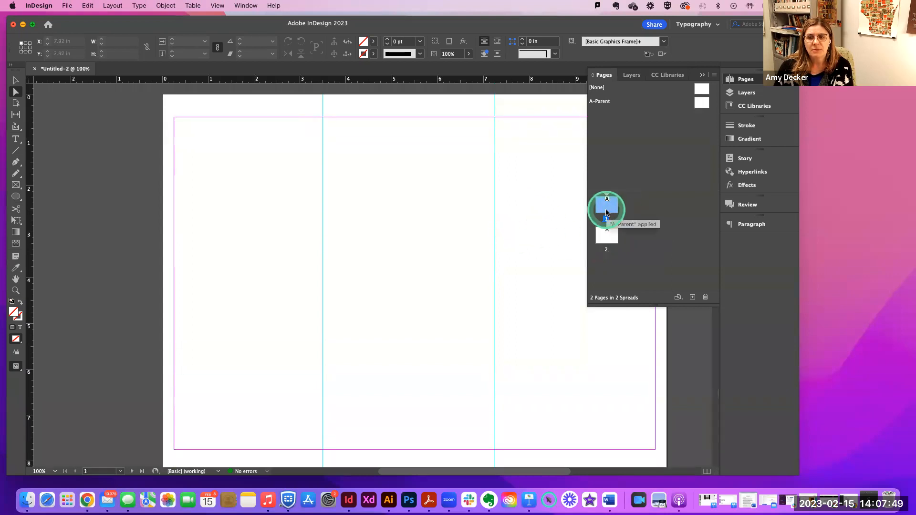
- Open the A-Parent page with the whole page in view and activate the Rectangle Frame tool
double_click(602, 101)
scroll(522, 139, up, 1)
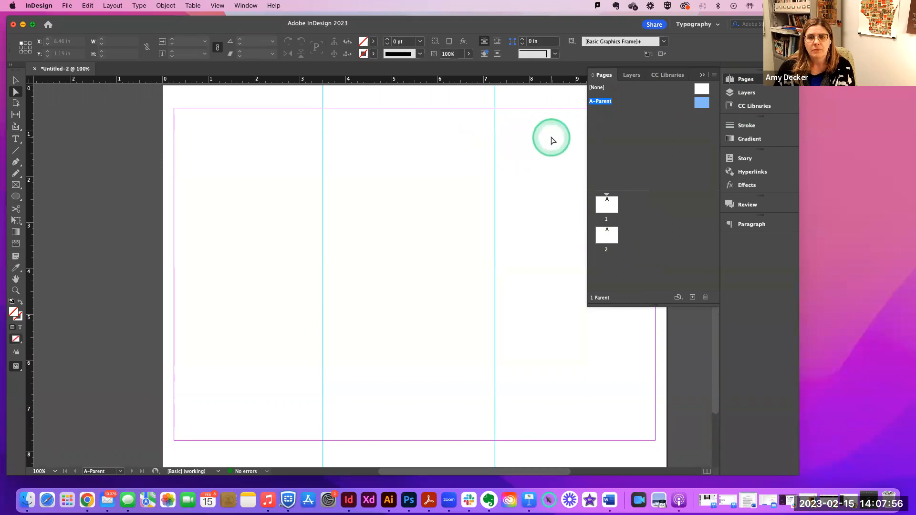
drag(551, 137, 466, 135)
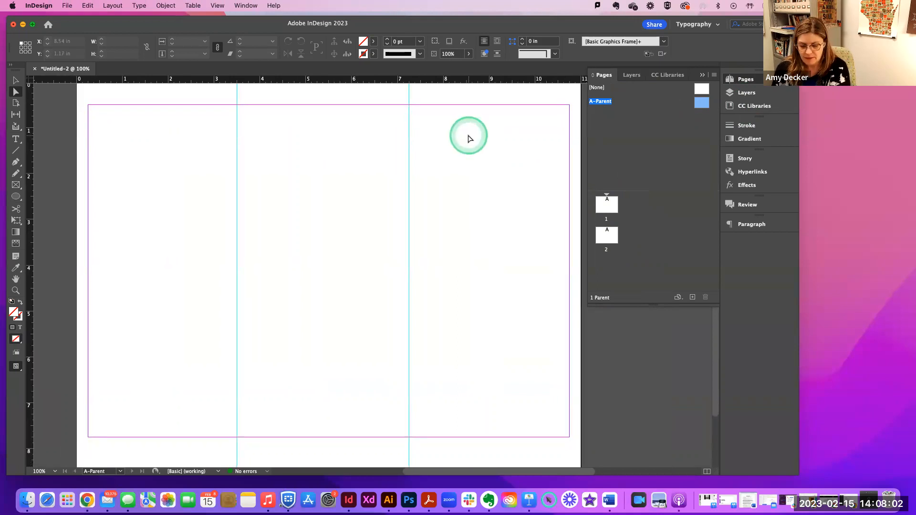
key(super+minus)
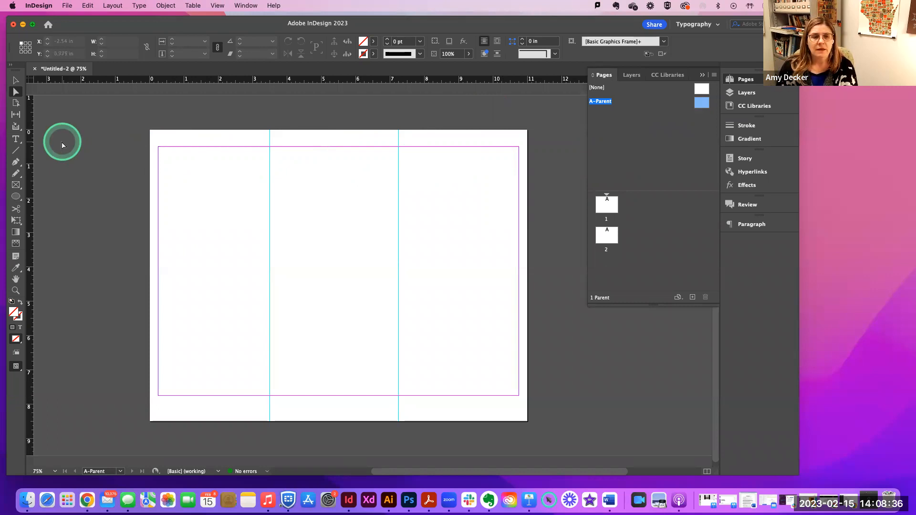
scroll(114, 146, up, 1)
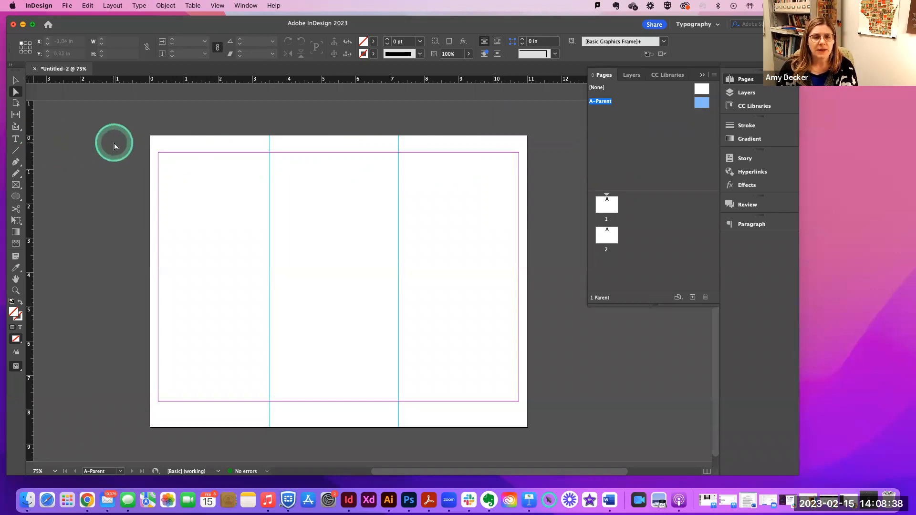
scroll(114, 146, left, 3)
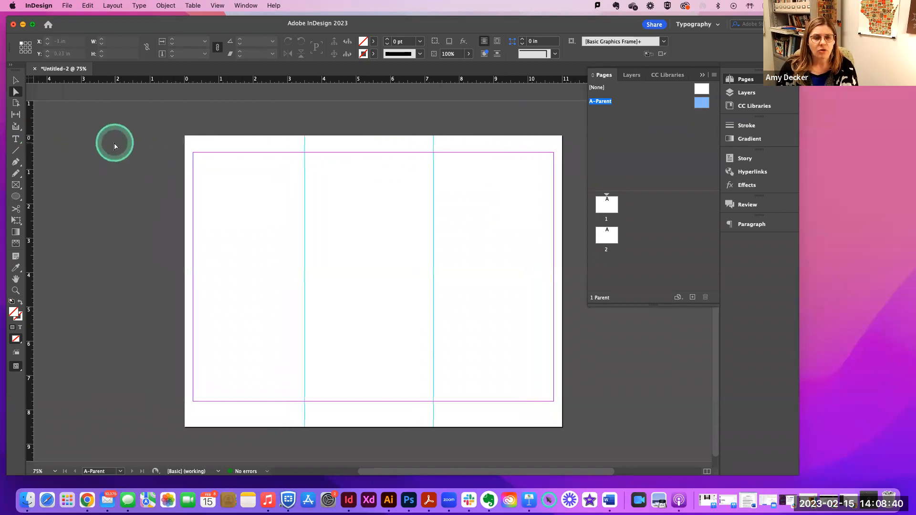
scroll(115, 146, right, 1)
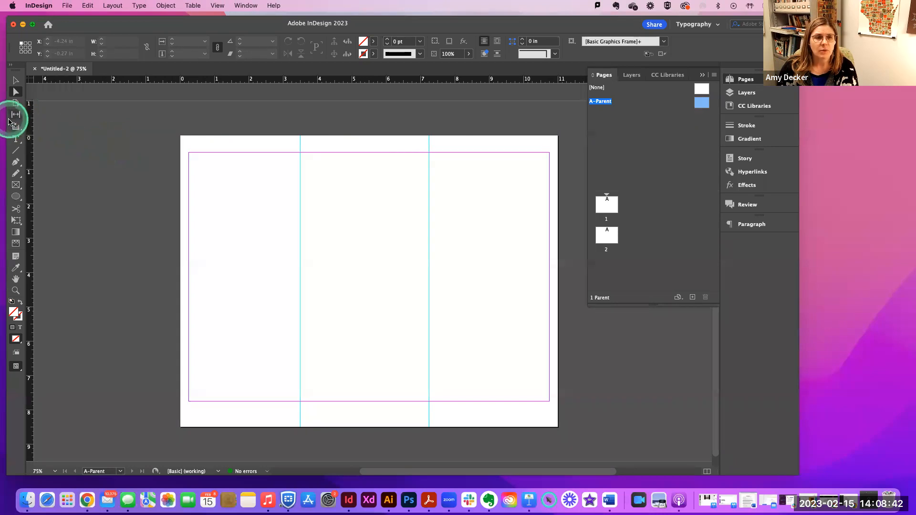
click(17, 186)
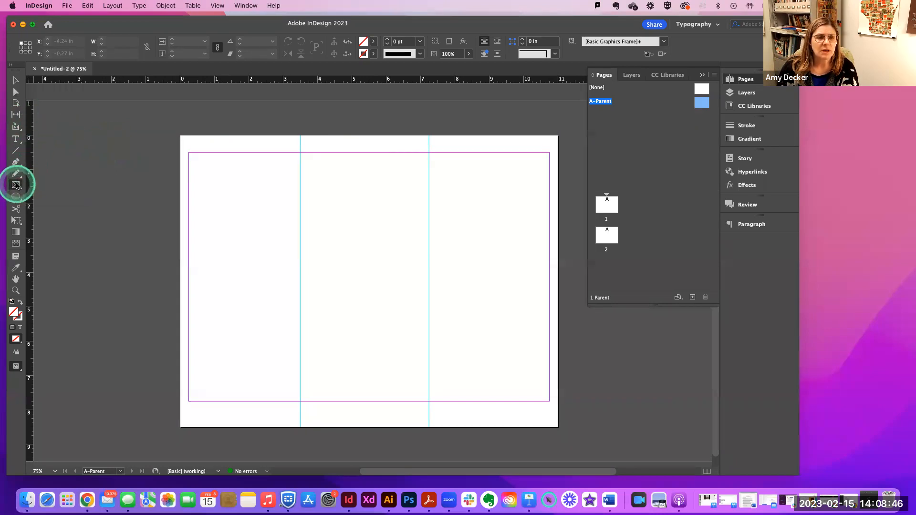
click(113, 7)
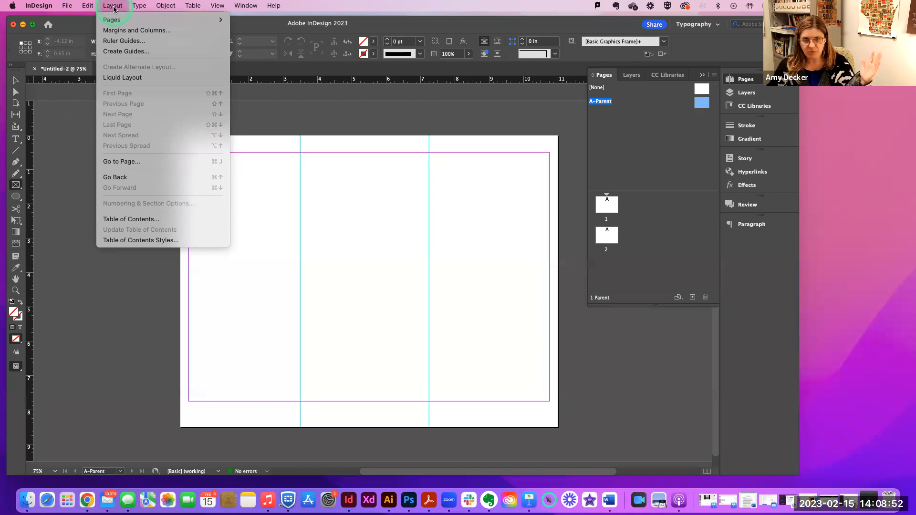
click(120, 31)
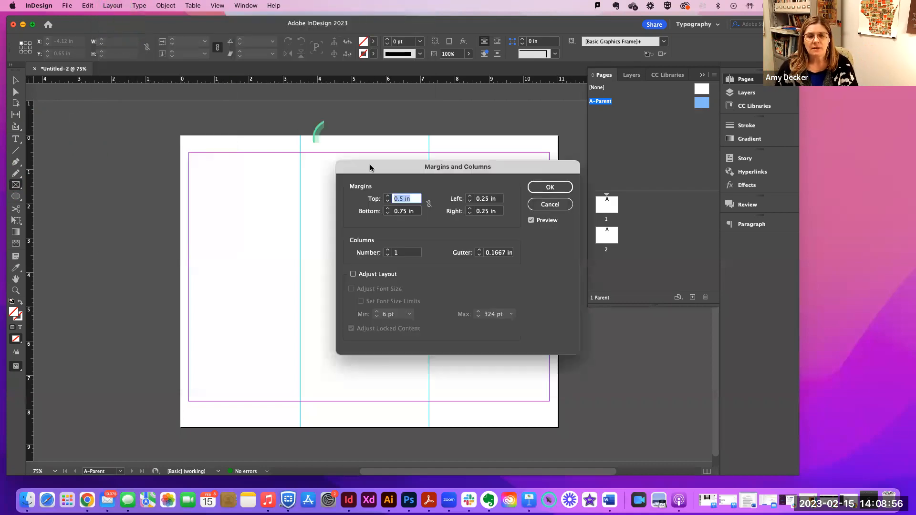
drag(404, 172, 384, 102)
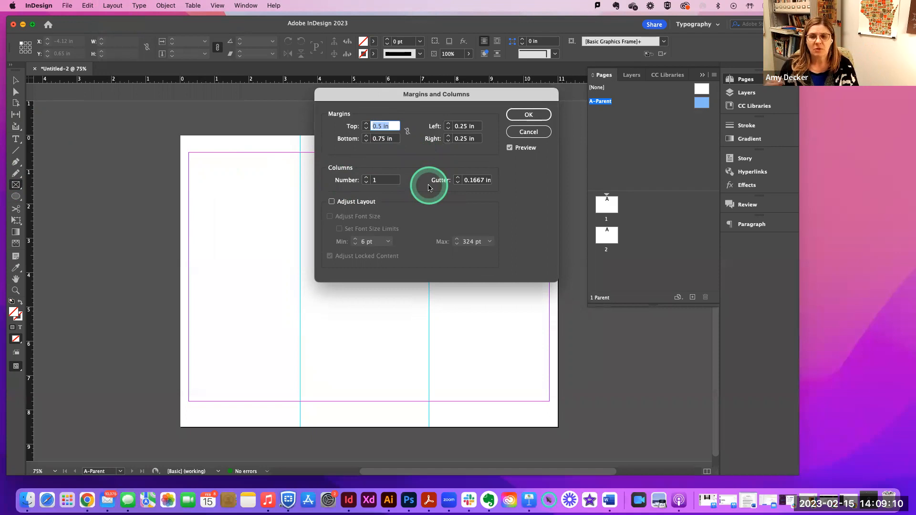
click(528, 133)
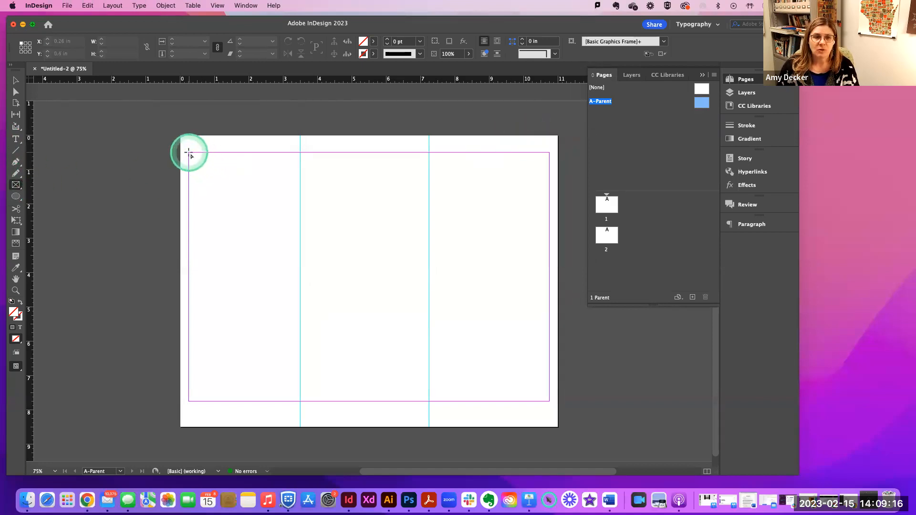
- Draw a rectangle frame 3.25 in wide and about 7.33 in high from the upper-left margin corner to the first vertical guide
mouse_move(189, 152)
mouse_down()
mouse_move(221, 333)
mouse_move(222, 395)
mouse_move(237, 406)
mouse_move(301, 405)
mouse_up()
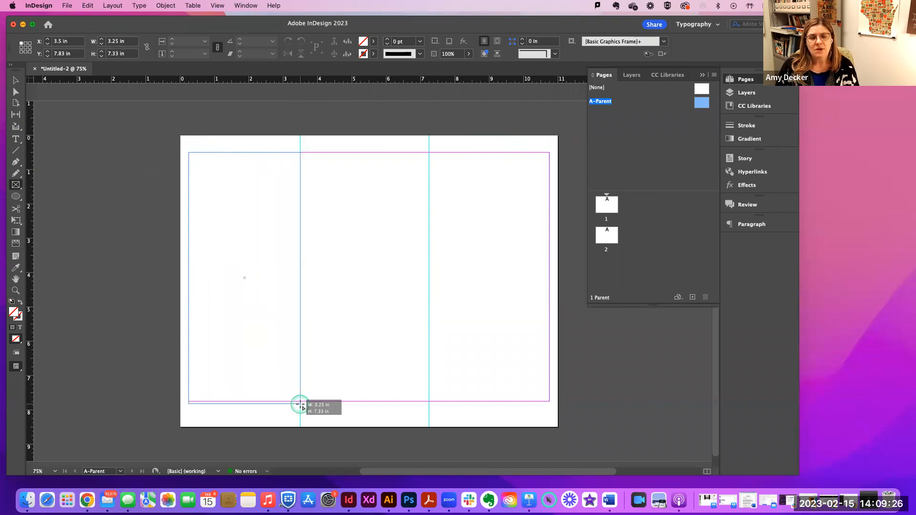
drag(300, 405, 300, 403)
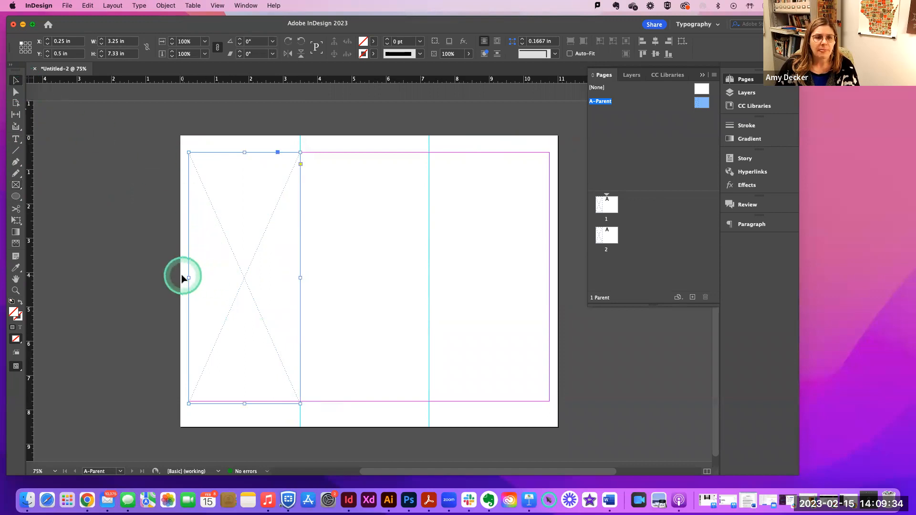
drag(299, 278, 299, 277)
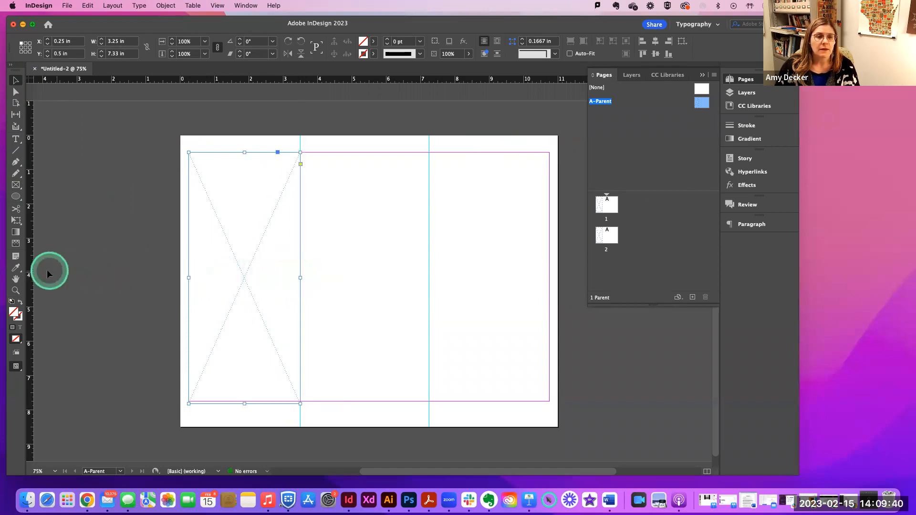
- Add a vertical guide through the frame's centre at X 1.875 in and deselect it
drag(30, 270, 245, 277)
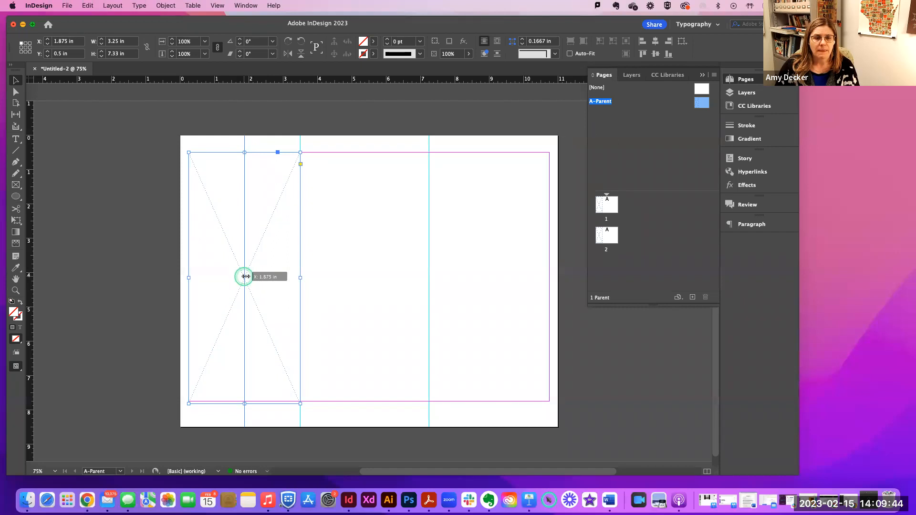
drag(243, 277, 243, 276)
click(169, 278)
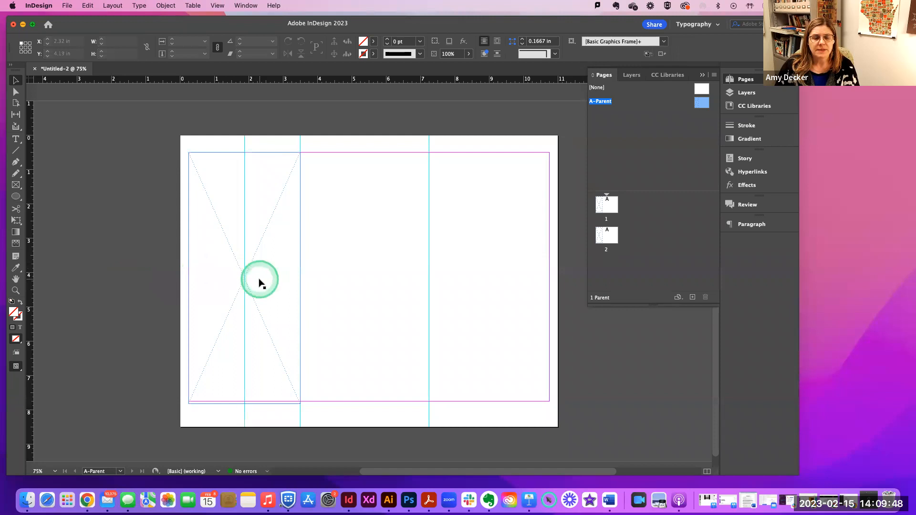
- Narrow the frame to 1.5 in, duplicate it at X 2 in to end on the next guide, and deselect
click(258, 280)
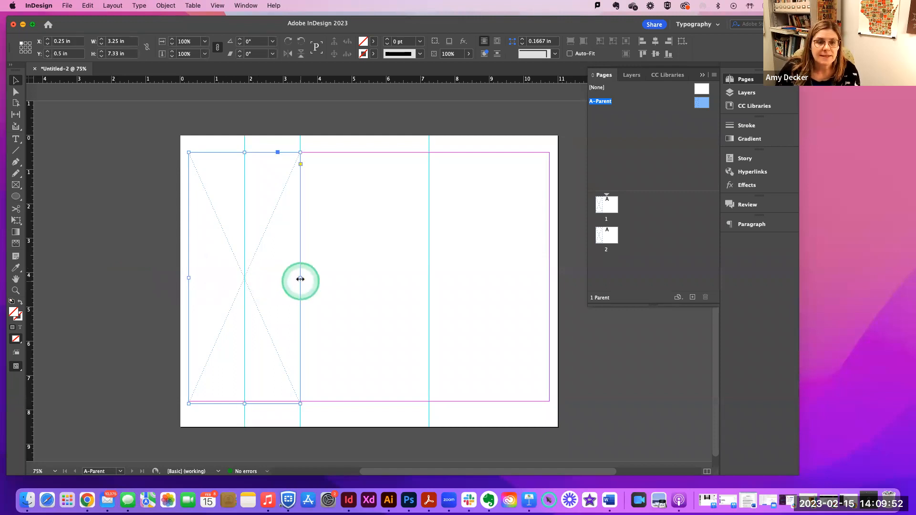
drag(300, 277, 275, 275)
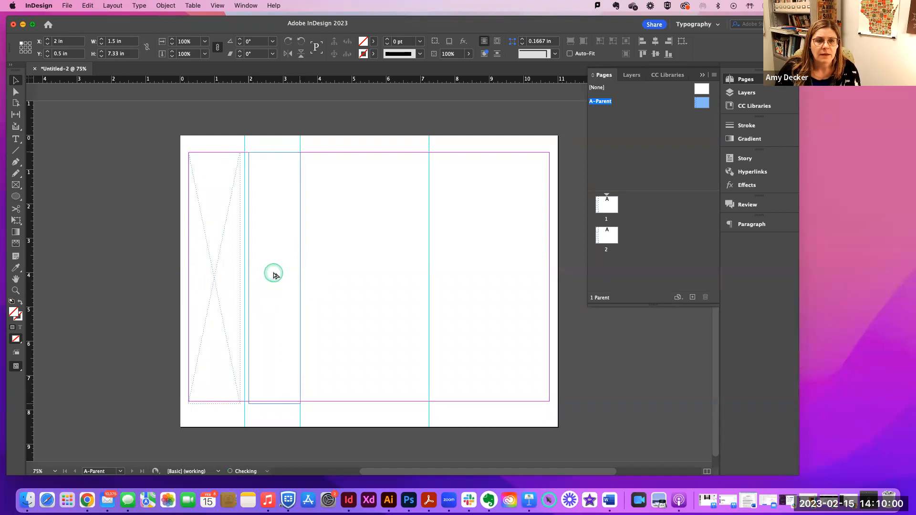
click(164, 272)
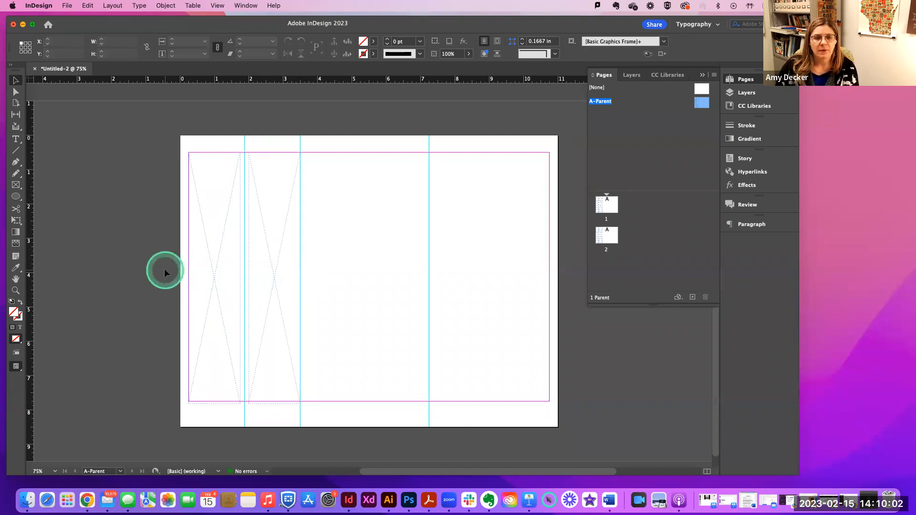
- Select both column frames and fill them with a light blue from the Color Picker
click(219, 278)
shift+click(276, 281)
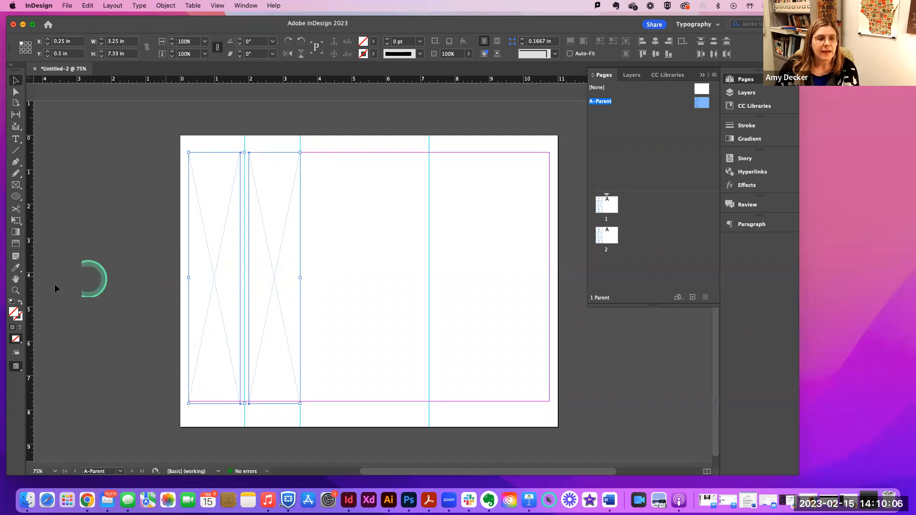
double_click(11, 313)
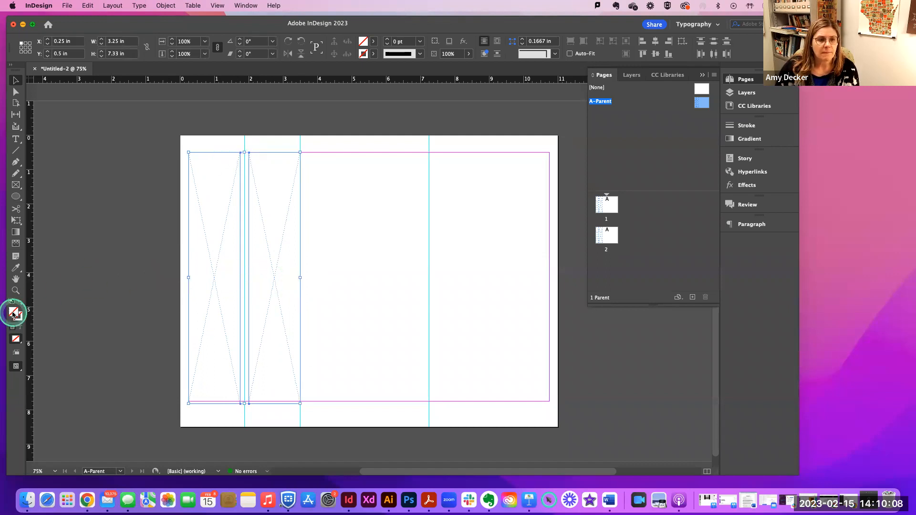
click(285, 279)
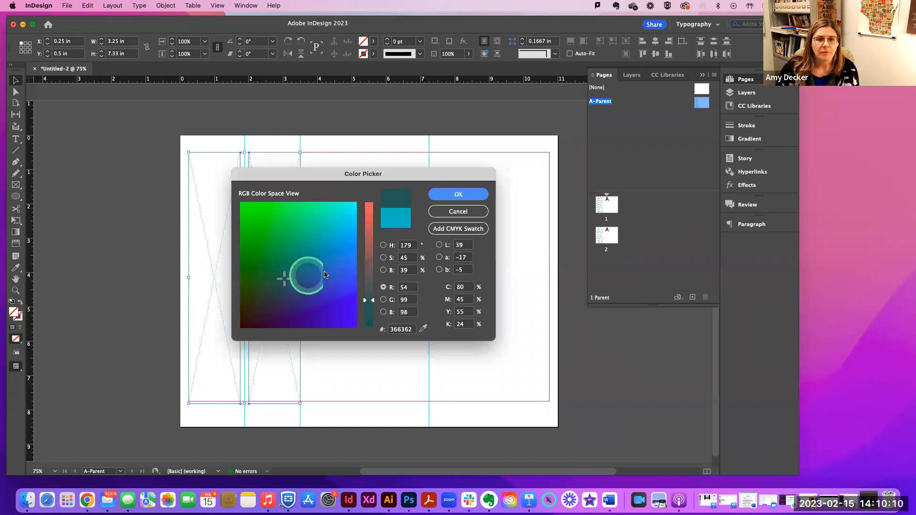
click(352, 208)
click(451, 195)
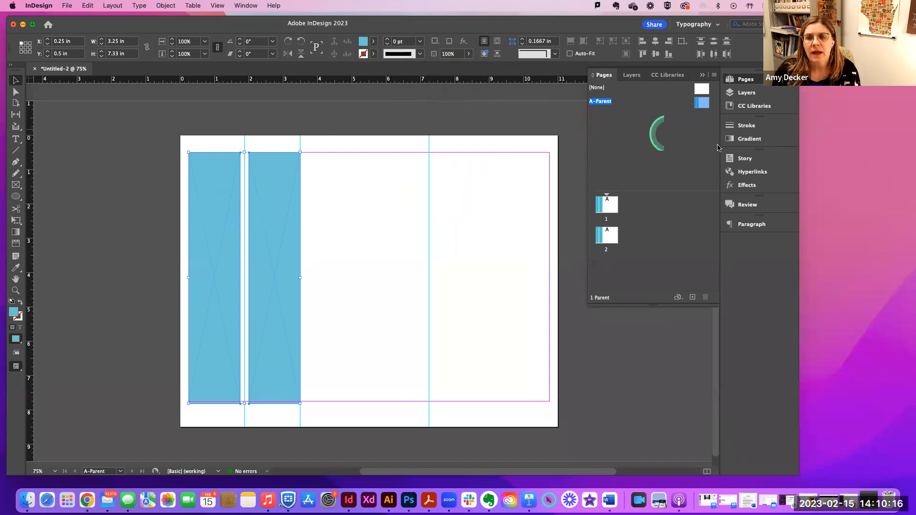
- Add a new layer and rename Layer 1, which holds the blue frames, as grid
click(754, 98)
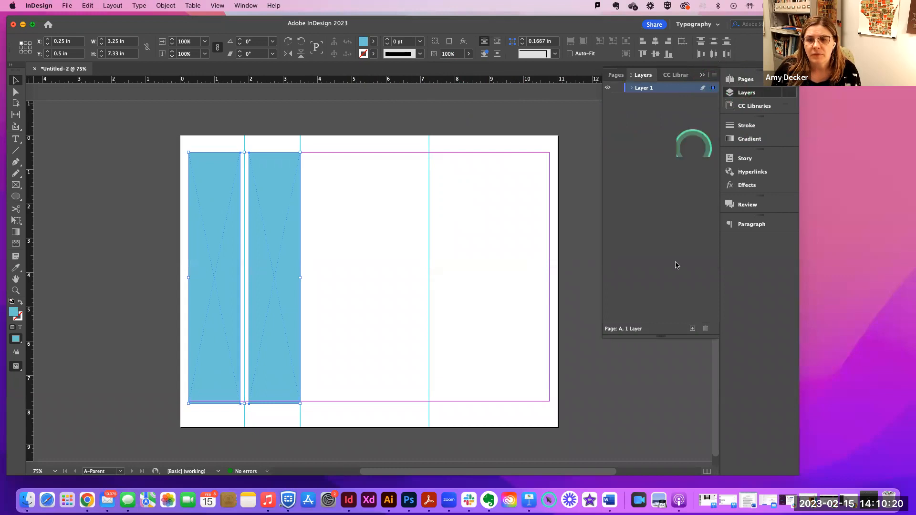
click(692, 328)
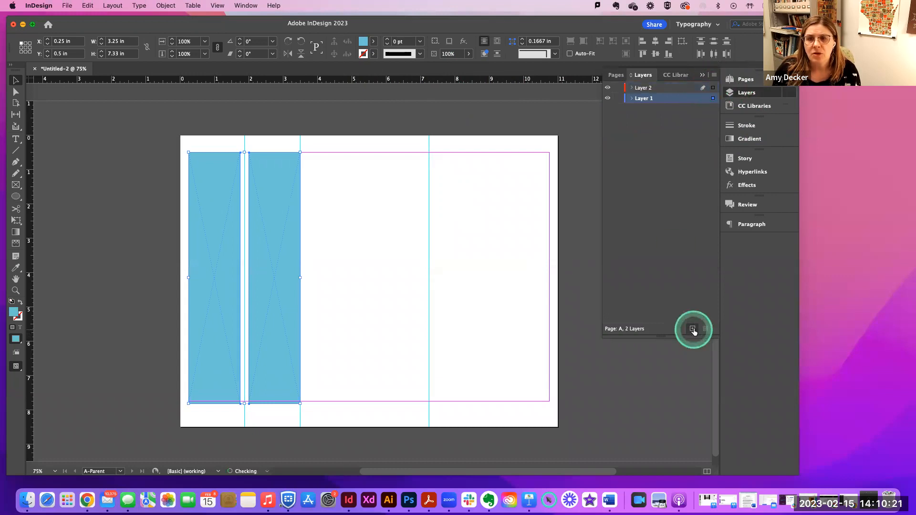
double_click(651, 99)
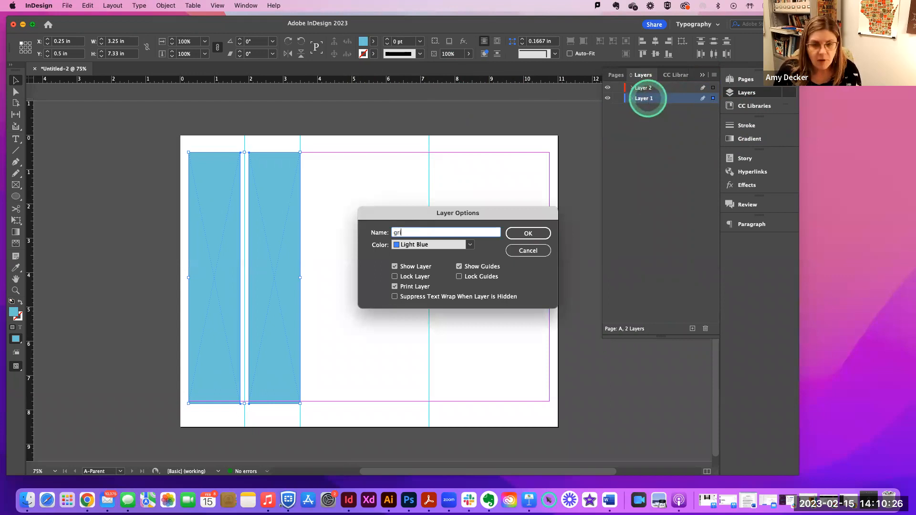
key(Return)
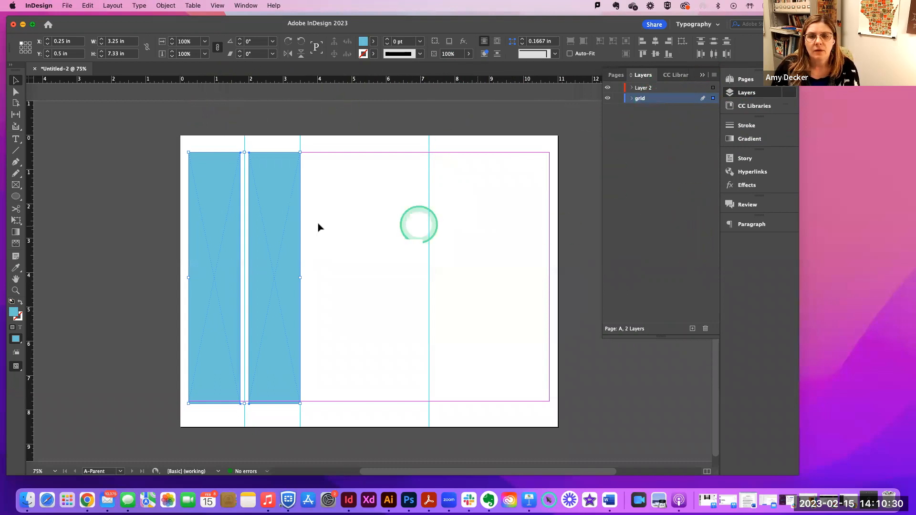
- Duplicate the pair of blue frames into the page's middle panel at X 3.75 in and Y 0.5 in
click(121, 172)
click(224, 207)
shift+click(268, 211)
drag(268, 210, 390, 231)
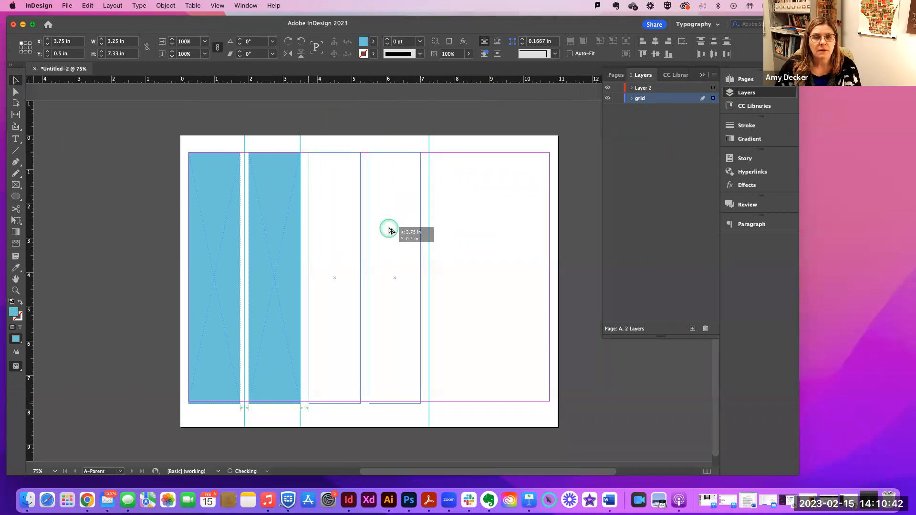
drag(389, 228, 422, 230)
key(super+z)
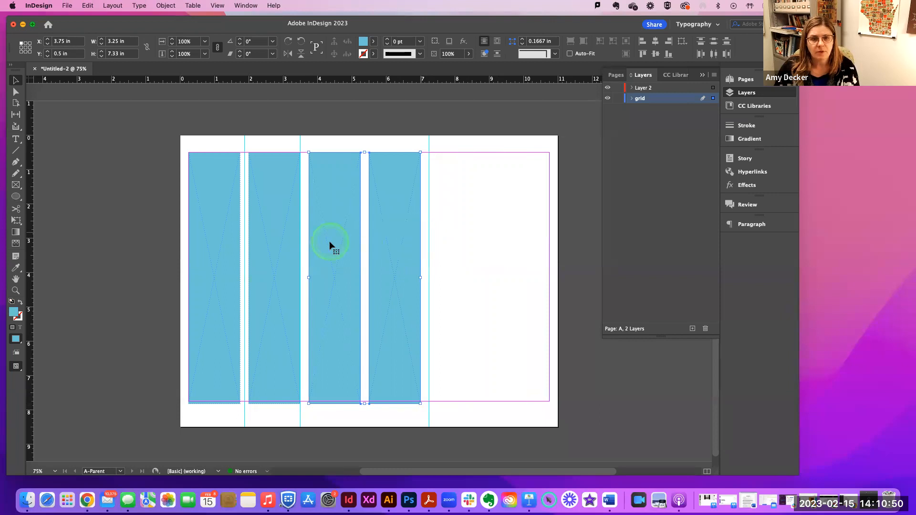
key(super+d)
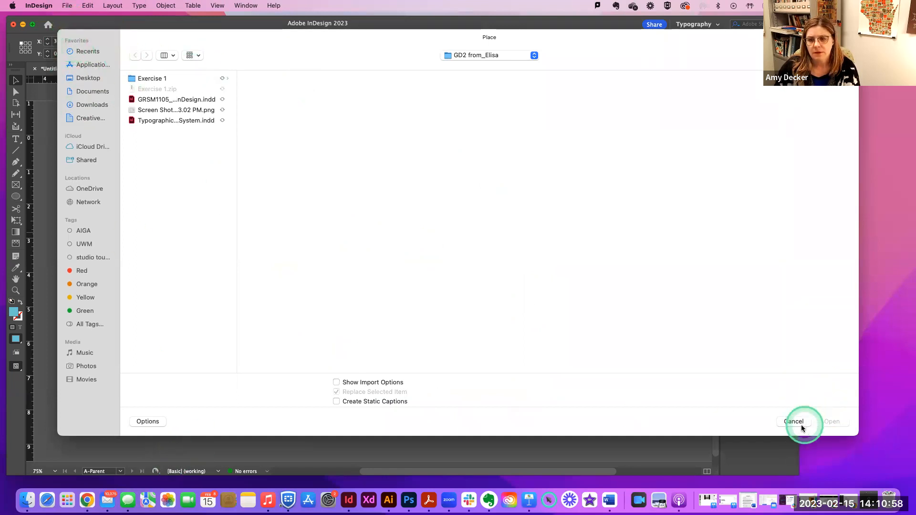
drag(858, 434, 675, 459)
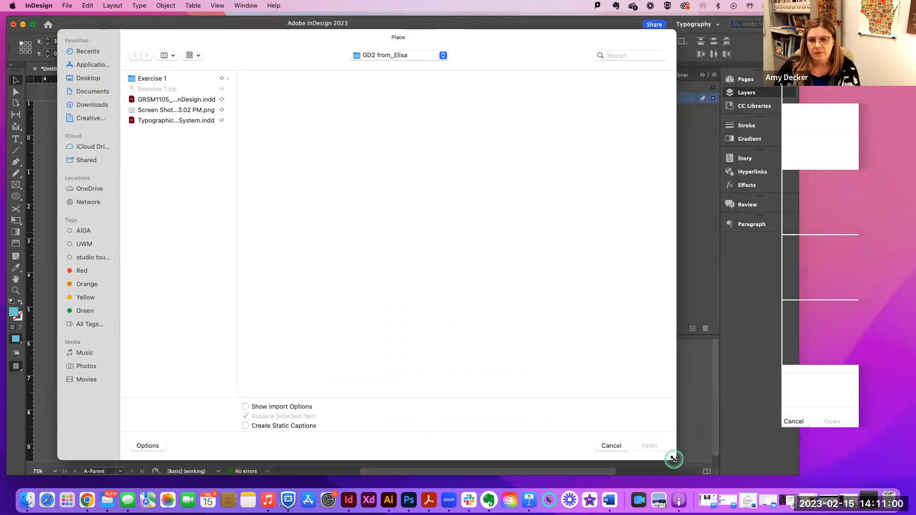
click(611, 447)
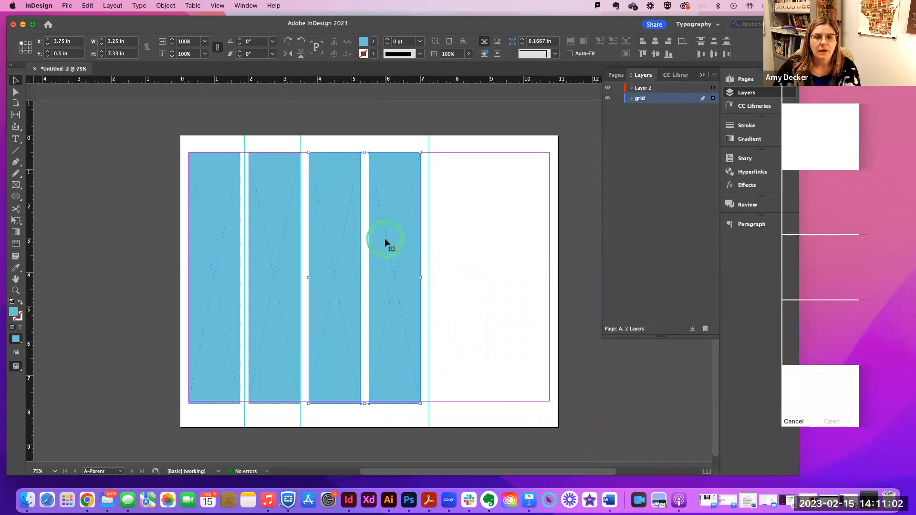
- Duplicate the middle pair of blue frames into the right-hand panel at X 7.5 in and deselect everything
drag(386, 241, 515, 251)
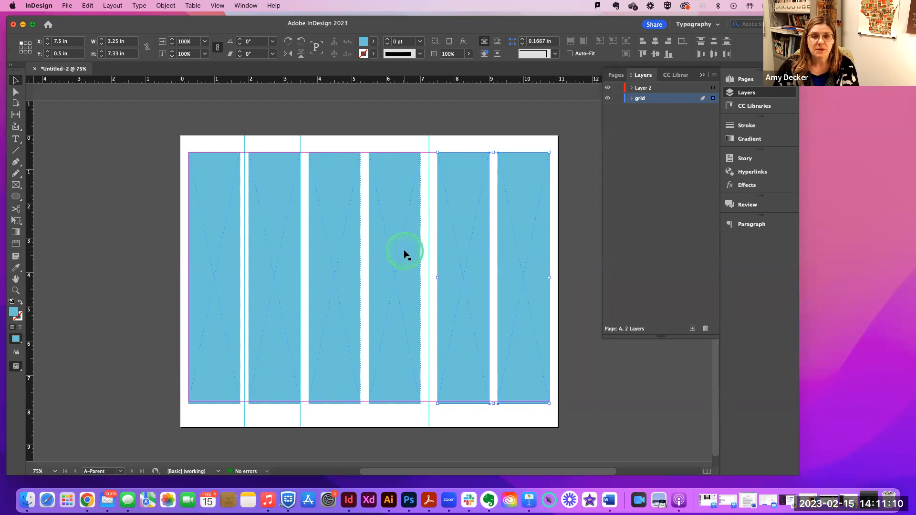
scroll(405, 254, right, 2)
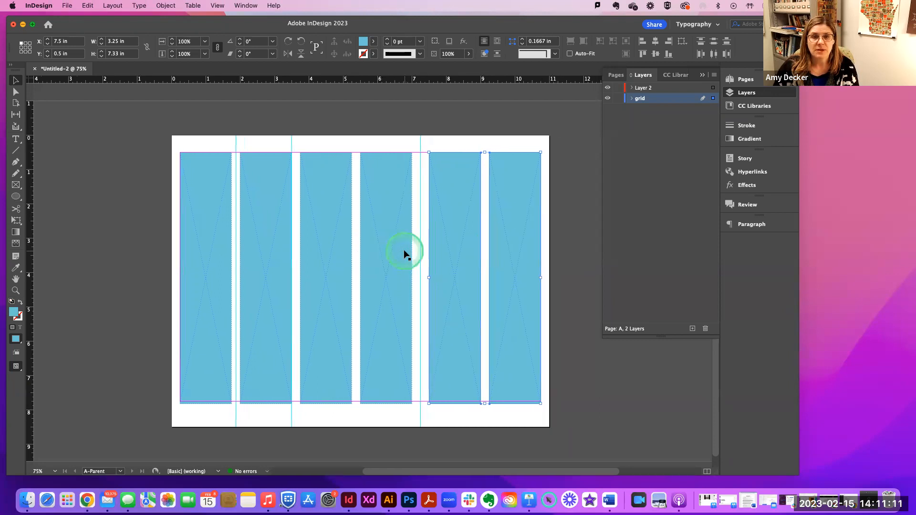
click(561, 256)
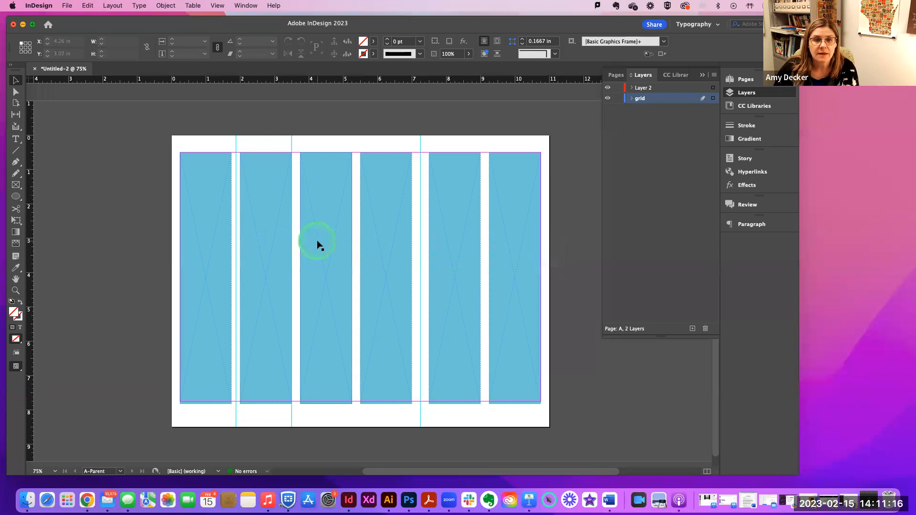
click(340, 264)
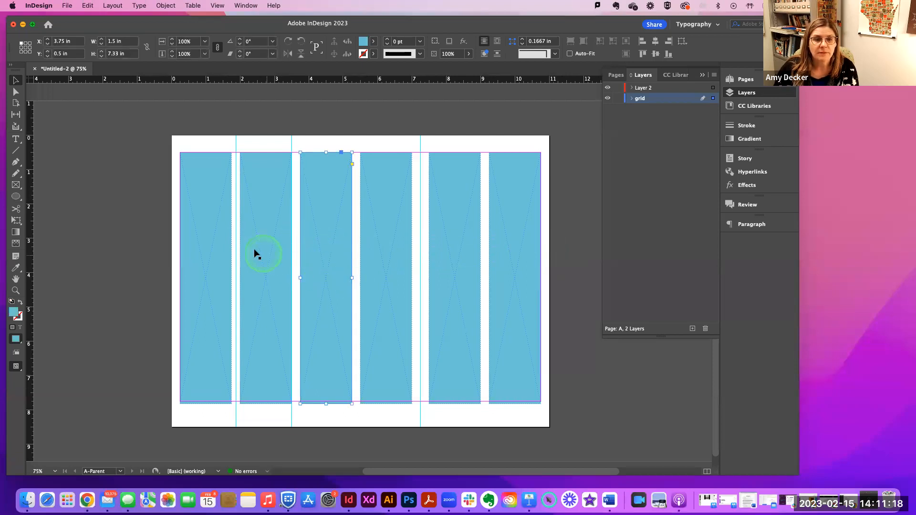
shift+click(449, 263)
drag(445, 263, 444, 261)
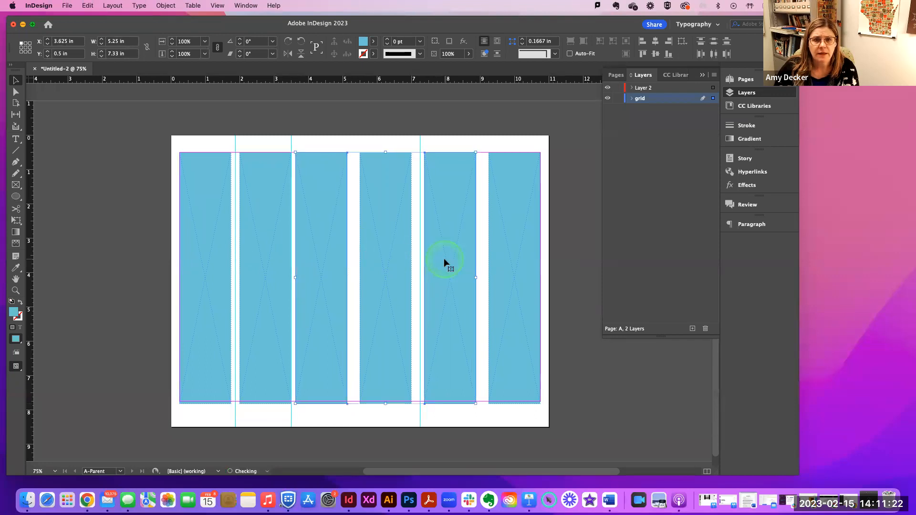
key(super+z)
click(569, 258)
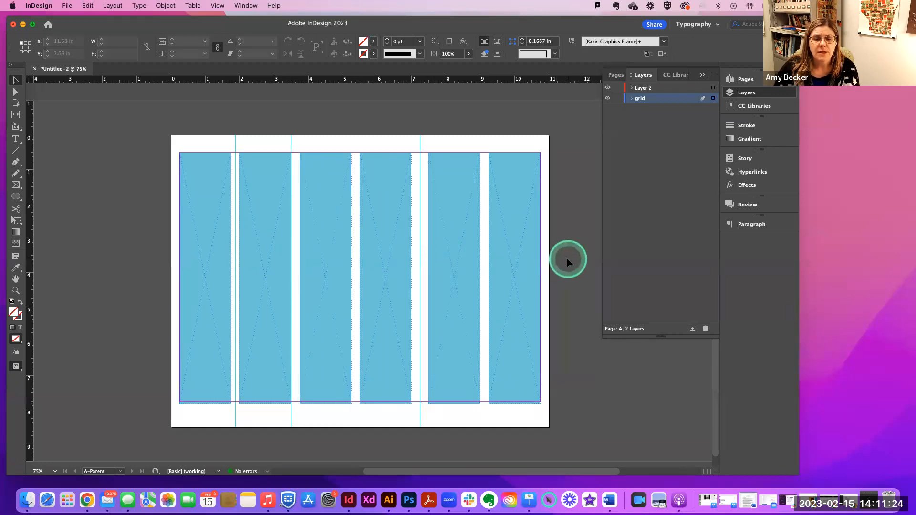
- Stretch the two middle-panel column frames together to about 3.6 in total width, starting at X 3.66 in, and deselect them
shift+drag(506, 271, 507, 272)
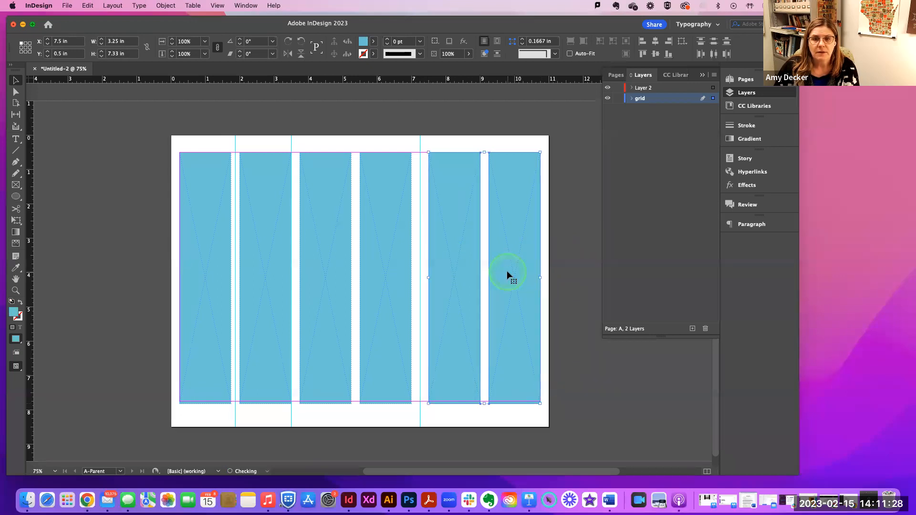
click(405, 265)
click(327, 261)
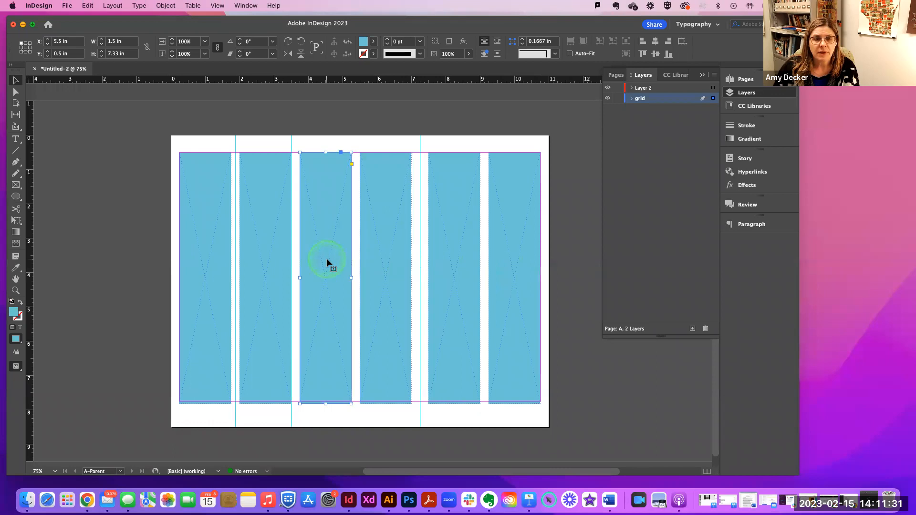
shift+click(382, 265)
drag(382, 265, 419, 277)
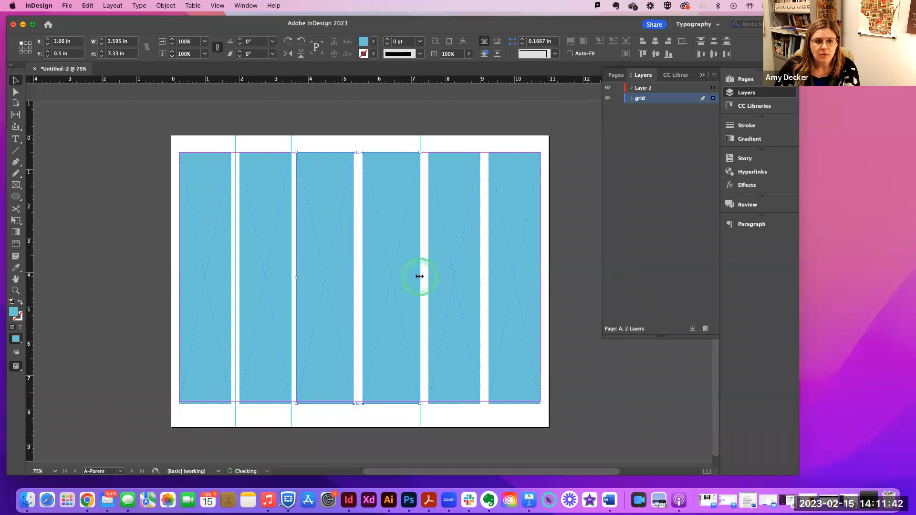
click(378, 431)
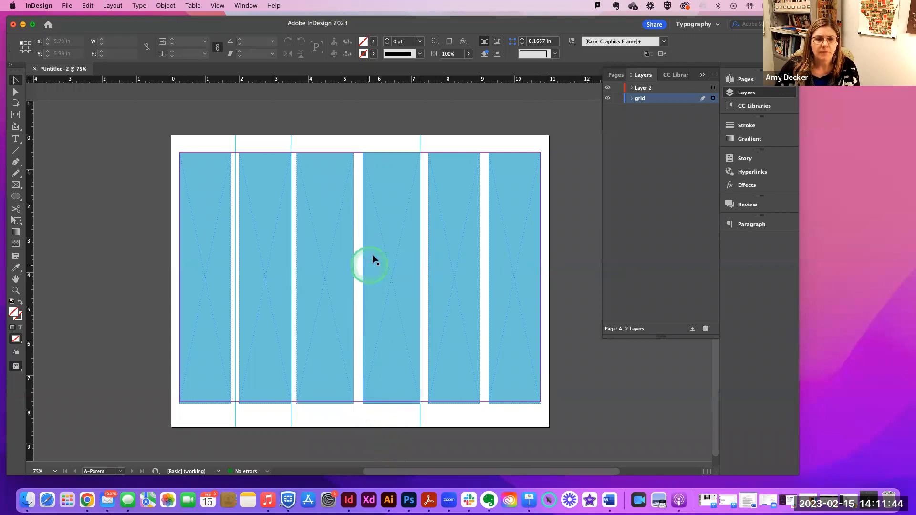
click(374, 260)
drag(362, 276, 361, 277)
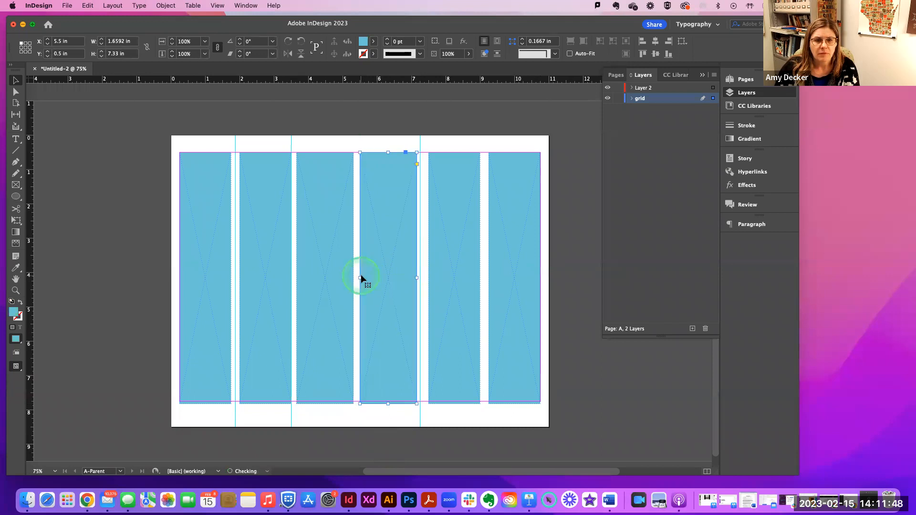
click(377, 416)
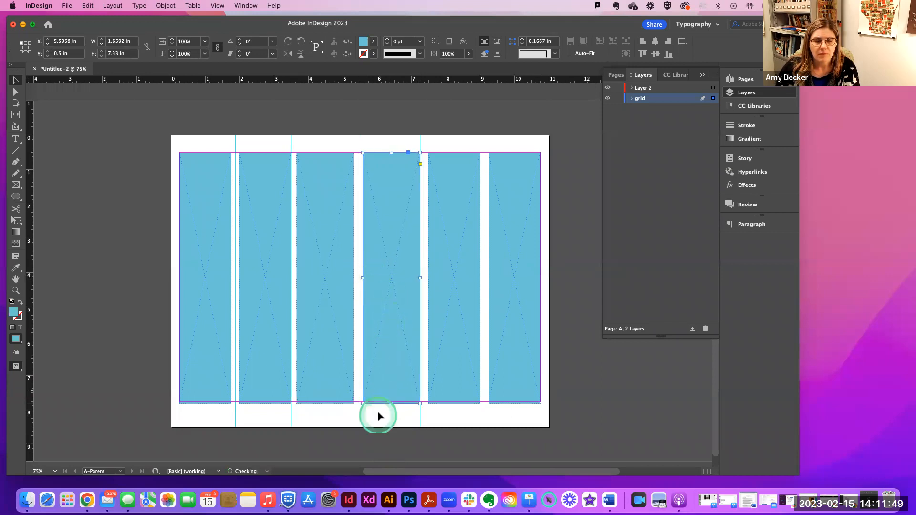
- Widen the third column frame to 1.74 in from its right edge and move the second frame to X 1.955 in
click(351, 277)
drag(353, 277, 357, 276)
drag(272, 280, 270, 276)
click(210, 276)
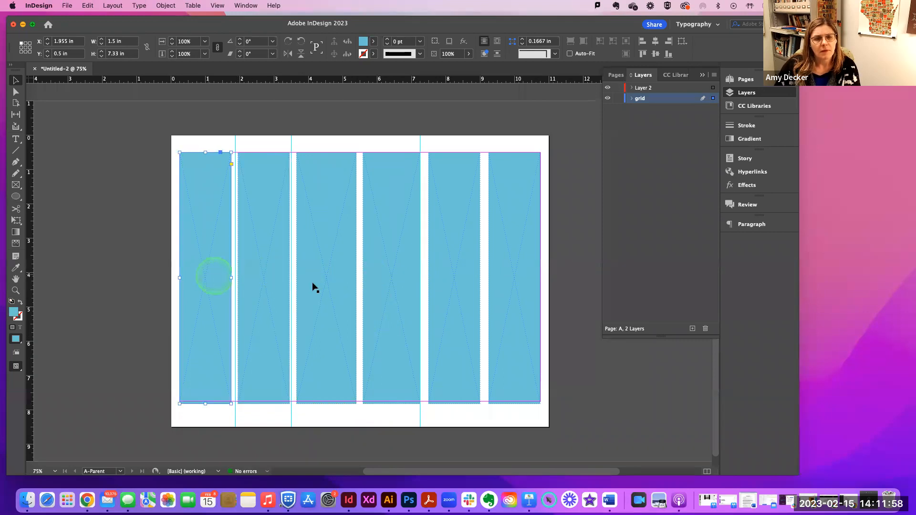
- Extend the left edges of the fifth and sixth column frames so each is 1.59 in wide, and deselect them
click(447, 288)
drag(482, 279, 425, 278)
click(490, 283)
drag(488, 277, 480, 277)
click(475, 282)
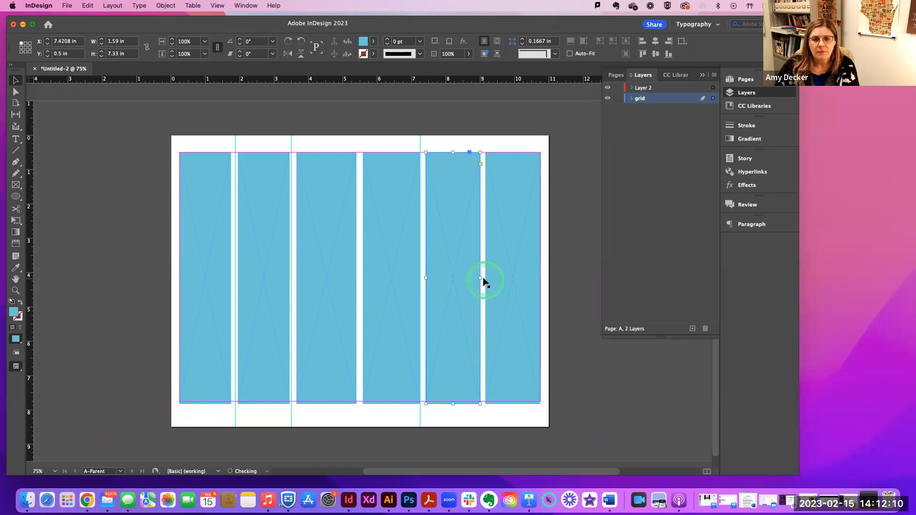
click(560, 308)
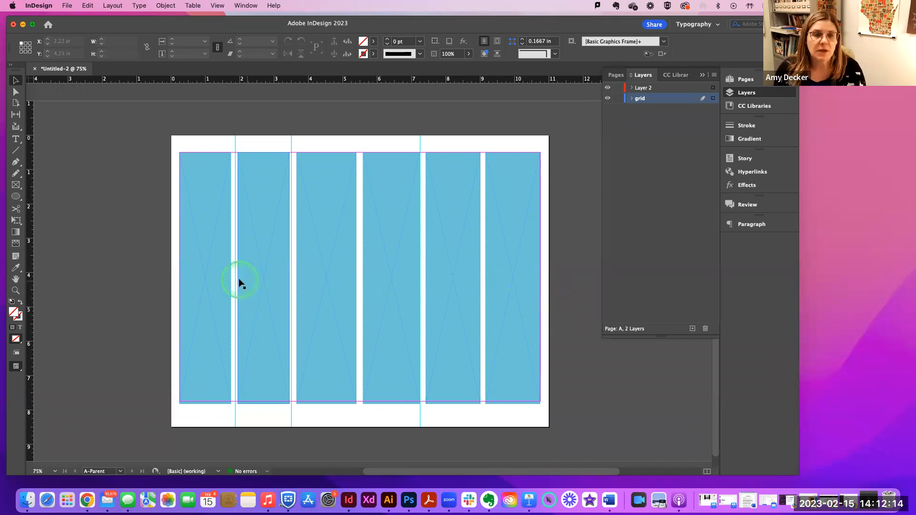
- Draw a helper rectangle frame about 3.76 by 0.41 in between the middle panel's guides, above the columns
click(15, 184)
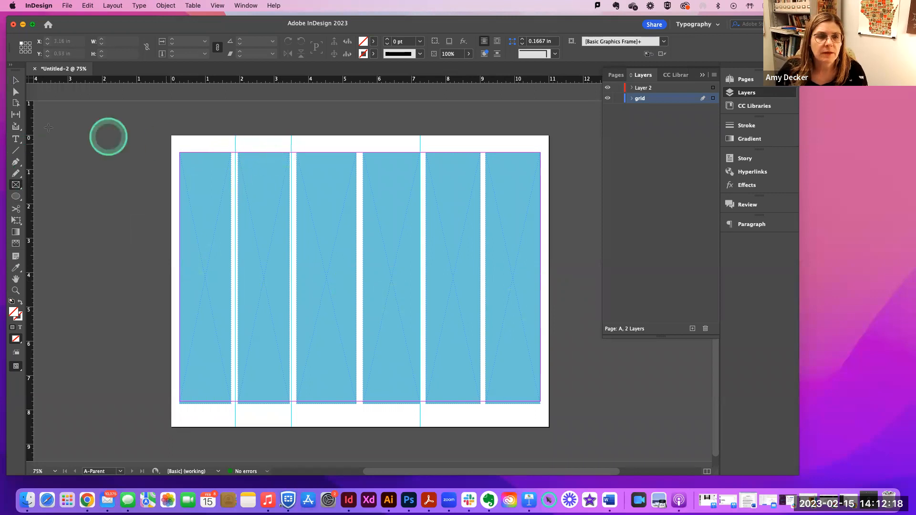
click(15, 92)
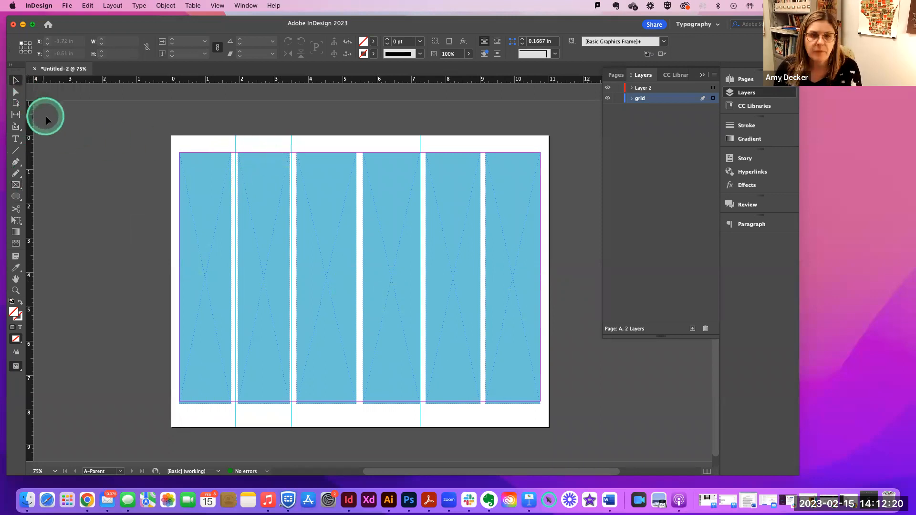
key(super+equal)
key(super+equal)
scroll(325, 303, left, 1)
scroll(325, 303, up, 5)
scroll(325, 303, left, 4)
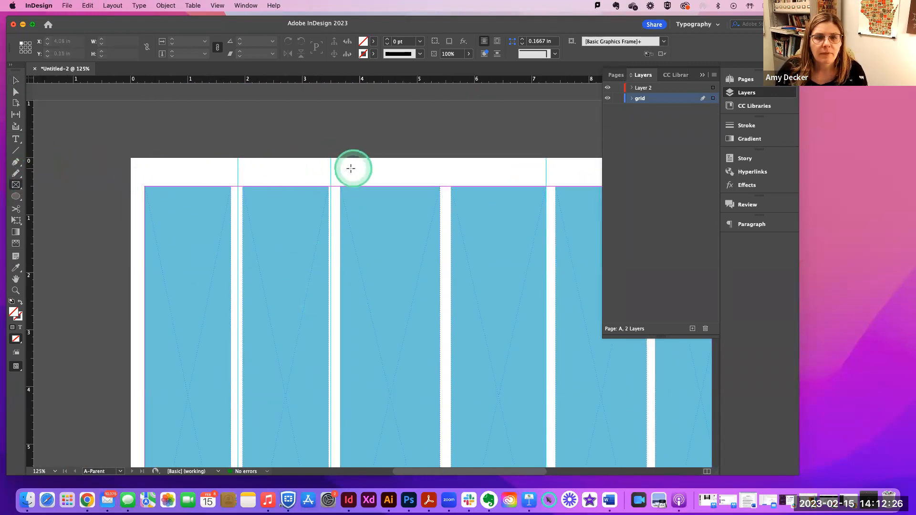
drag(331, 170, 546, 193)
- Place a vertical guide at the helper frame's center and delete the helper frame
drag(27, 219, 440, 234)
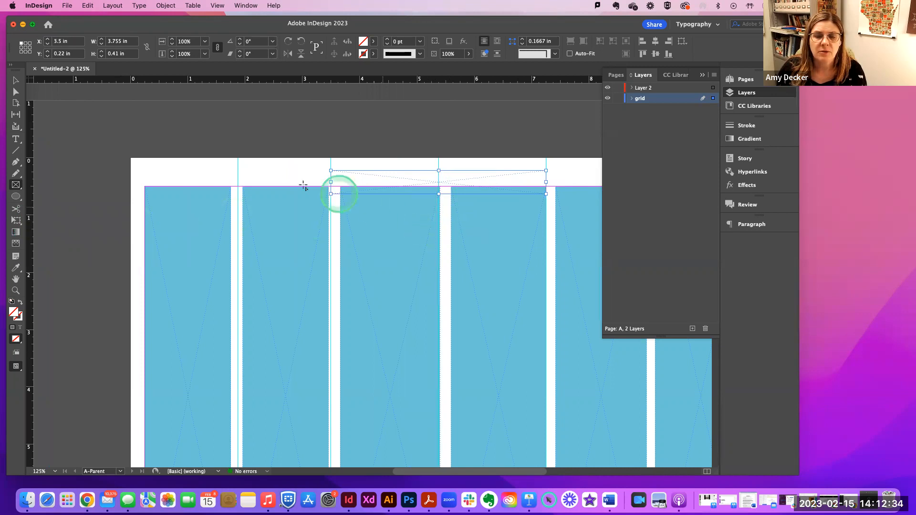
click(17, 81)
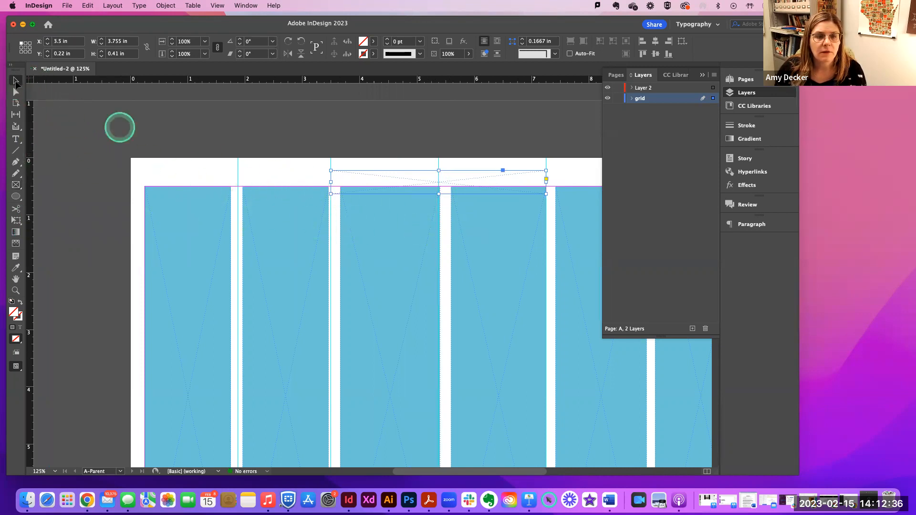
key(Delete)
- Adjust the third and fourth column frames so their facing edges leave a narrow, even gap around the new center guide
click(428, 243)
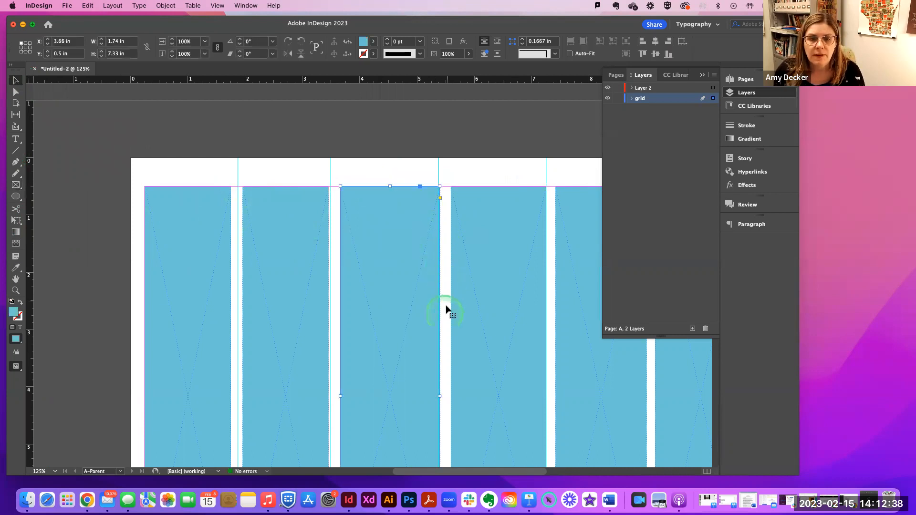
drag(439, 395, 443, 395)
click(454, 397)
click(377, 382)
- Move the second column frame to X 1.875 in so its left edge meets the guide
drag(339, 395, 295, 387)
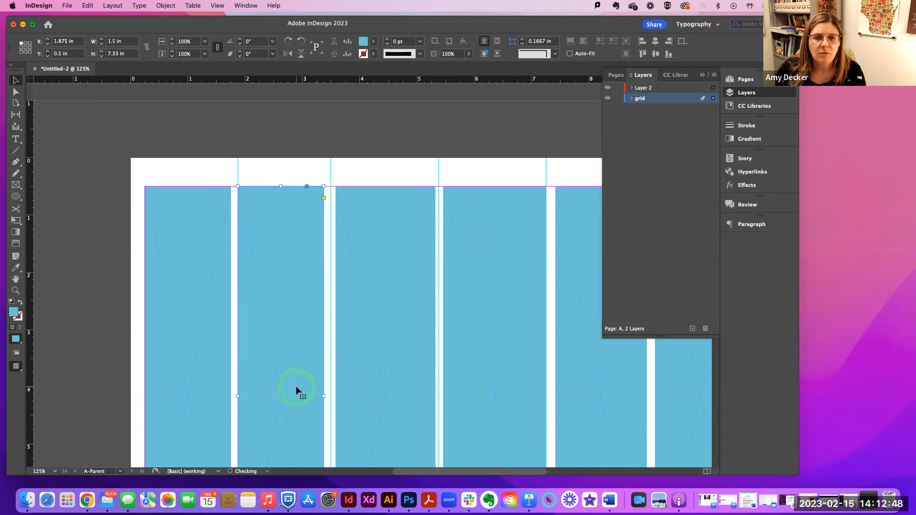
click(295, 388)
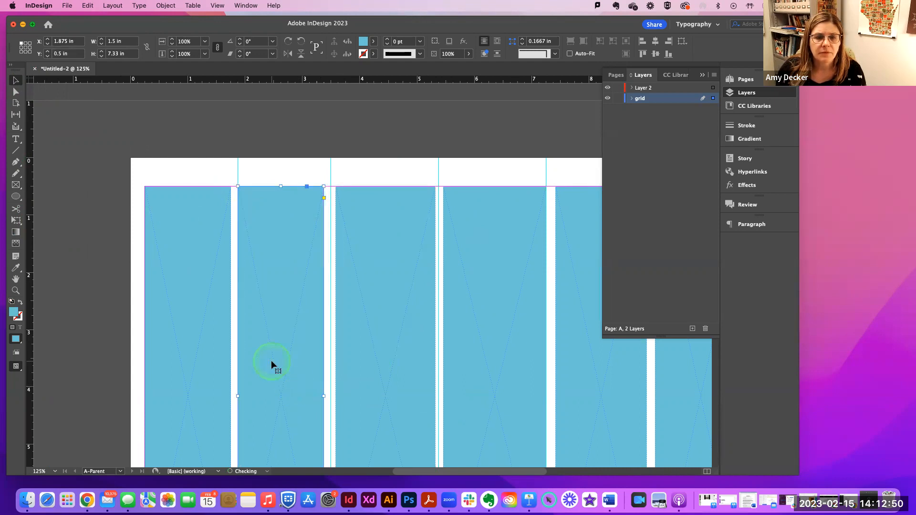
click(267, 396)
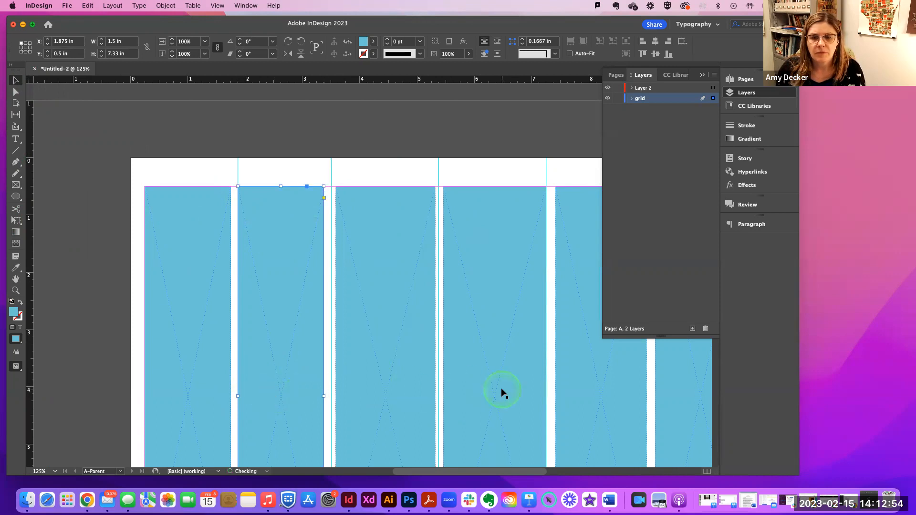
- Narrow the fourth column frame to 1.68 in from its right edge and trim the third frame's left edge to X 3.6 in
scroll(499, 394, right, 5)
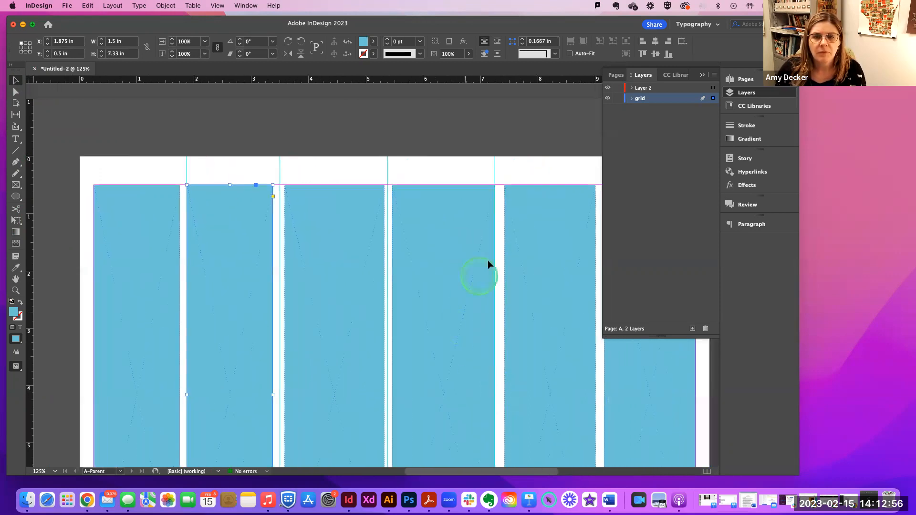
click(494, 385)
drag(494, 395, 487, 395)
click(518, 391)
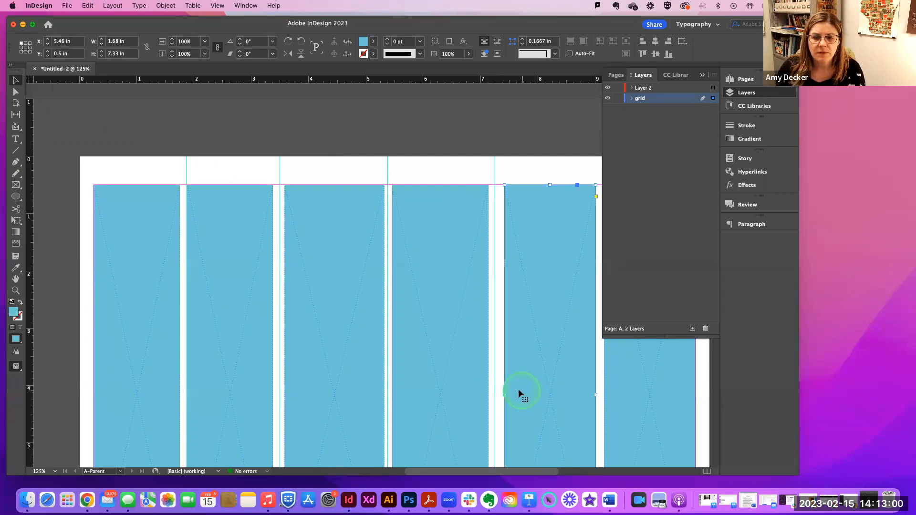
click(219, 318)
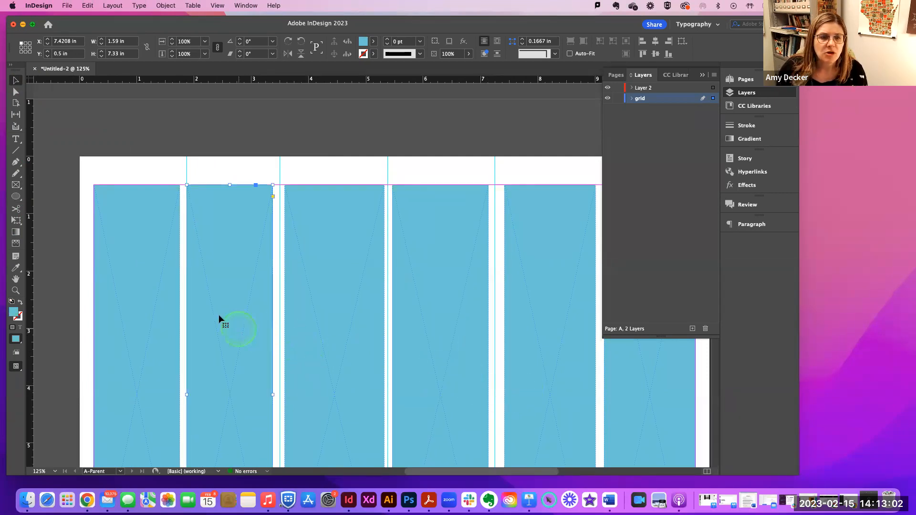
click(296, 402)
drag(284, 394, 285, 395)
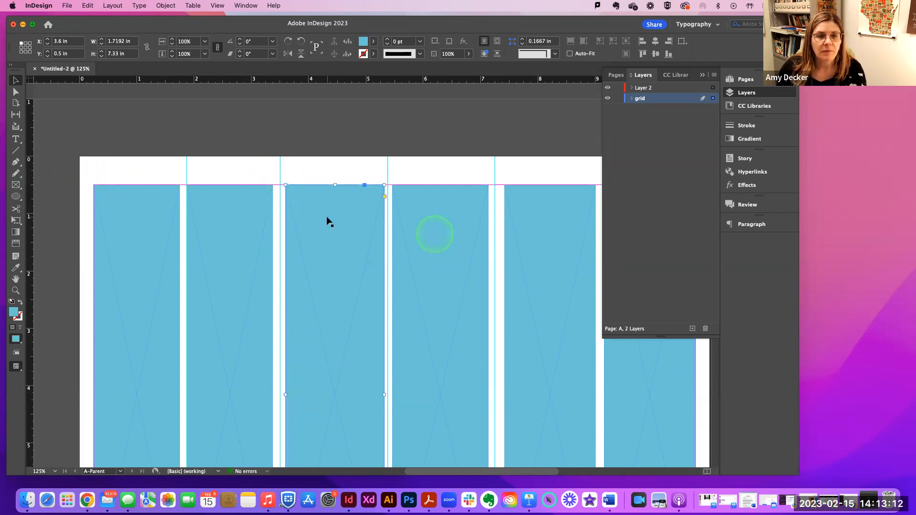
- Move the fifth column frame closer to the right-hand panel's guide, at X 7.355 in
drag(444, 237, 343, 239)
click(288, 391)
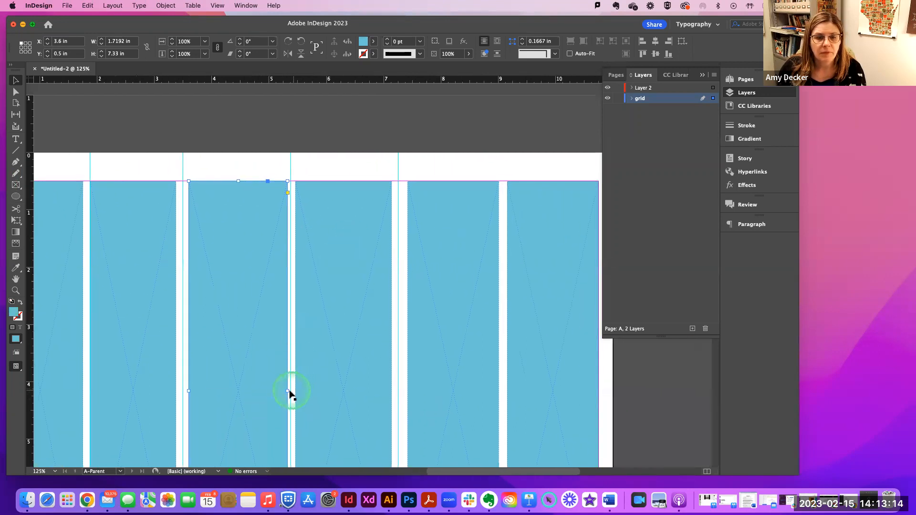
click(420, 383)
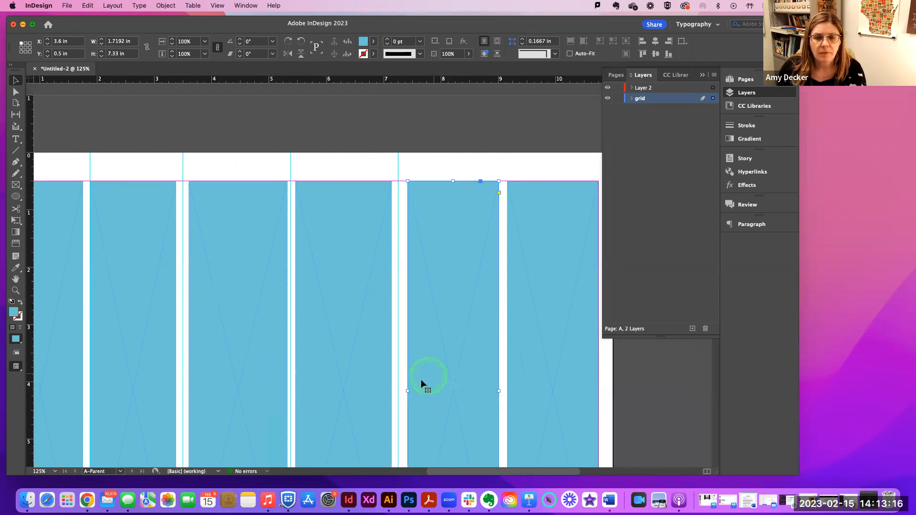
drag(427, 389, 423, 389)
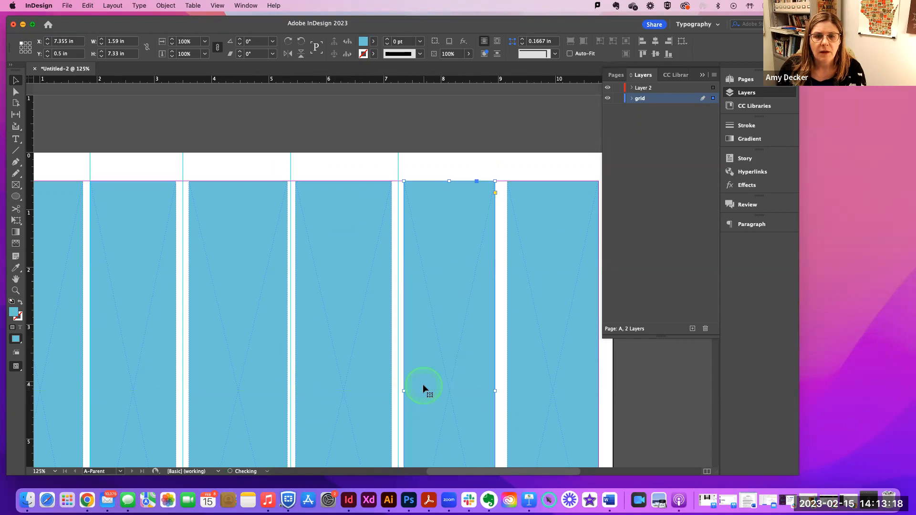
- Draw a helper frame about 3.5 by 0.31 in from the last panel's guide to the right margin and add a vertical guide at its center
drag(547, 210, 475, 208)
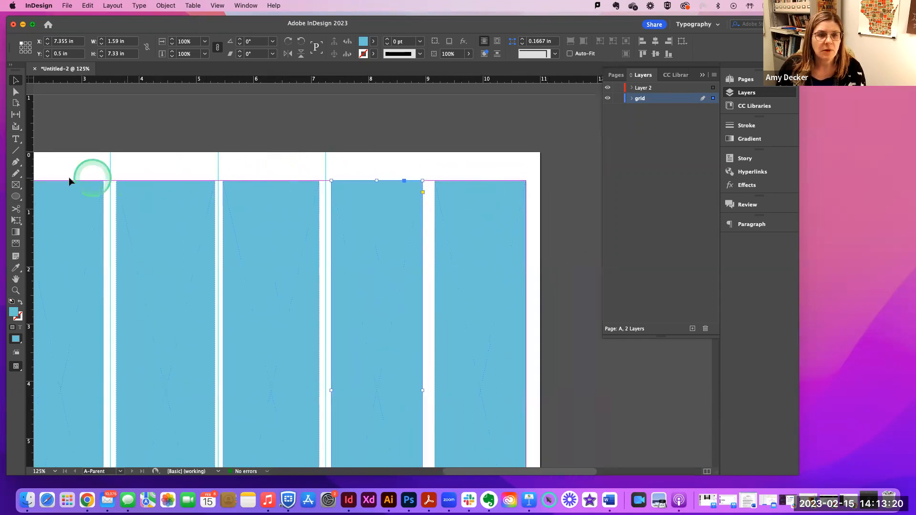
click(16, 185)
drag(339, 163, 525, 179)
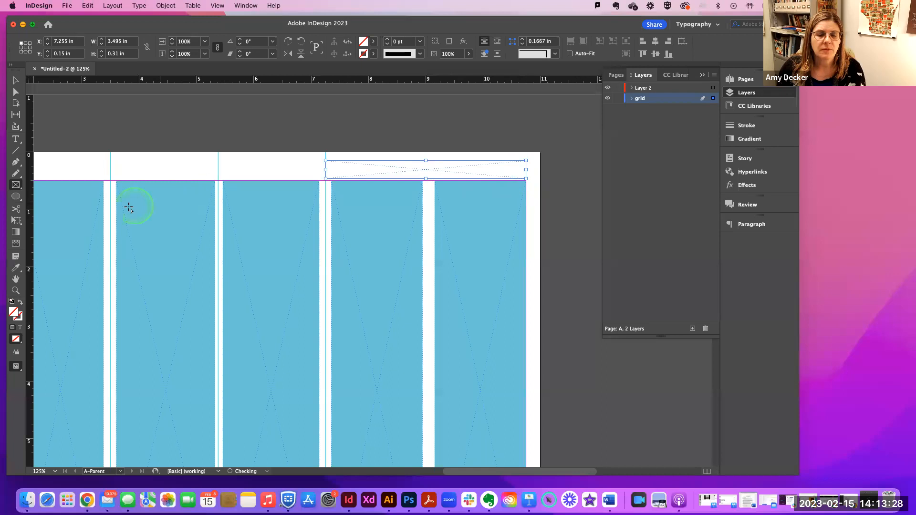
drag(33, 214, 427, 209)
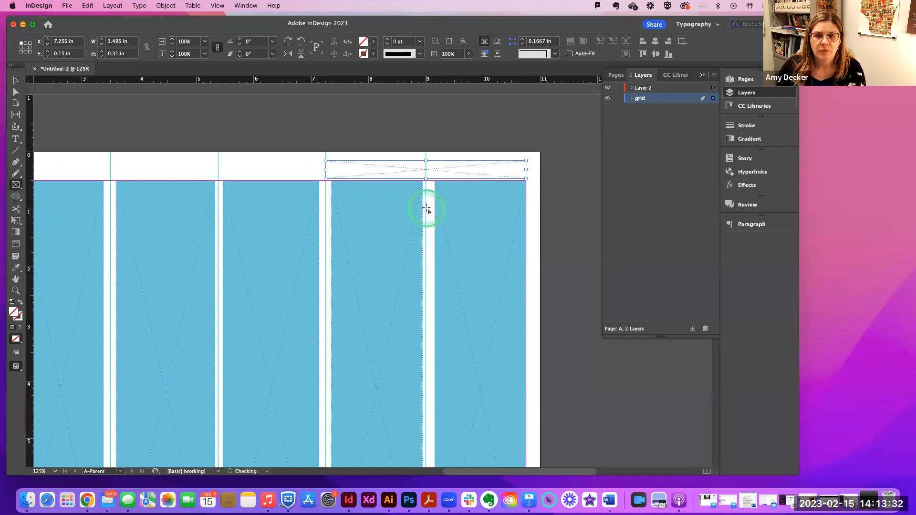
click(16, 80)
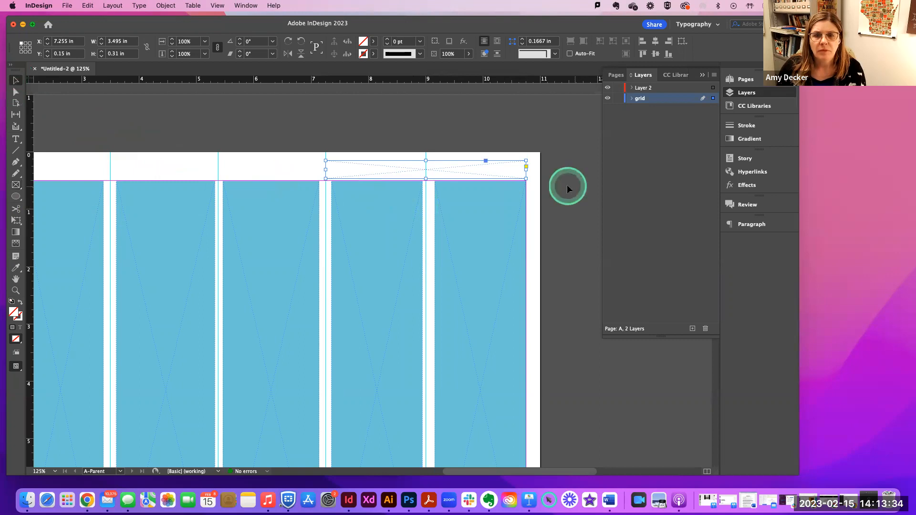
- Widen the helper frame to about 3.79 in, reaching the page's right edge, and move the guide to its new center
drag(526, 171, 542, 171)
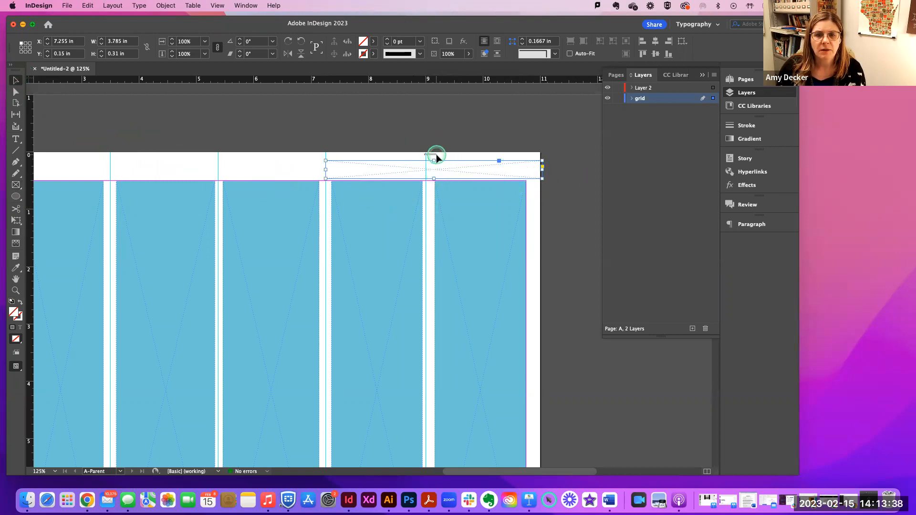
click(426, 228)
drag(430, 226, 434, 227)
- Delete the helper frame above the right-hand panel
click(471, 176)
click(478, 217)
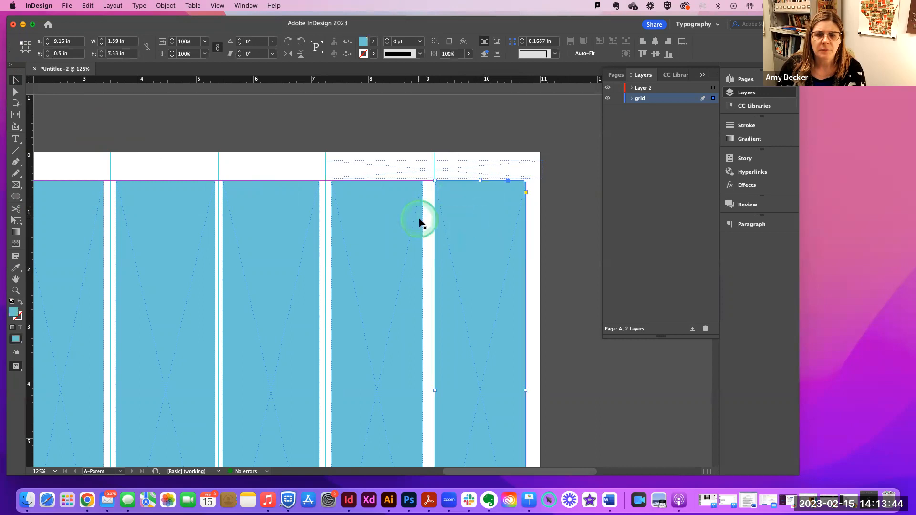
click(528, 176)
key(Delete)
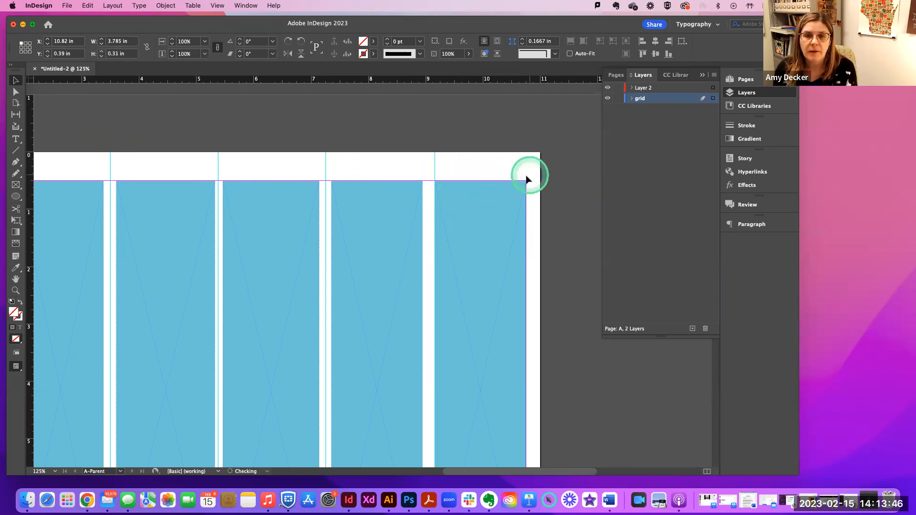
- Draw a helper frame from the page's left edge to the first panel guide and move the center guide to its midpoint
drag(252, 232, 551, 231)
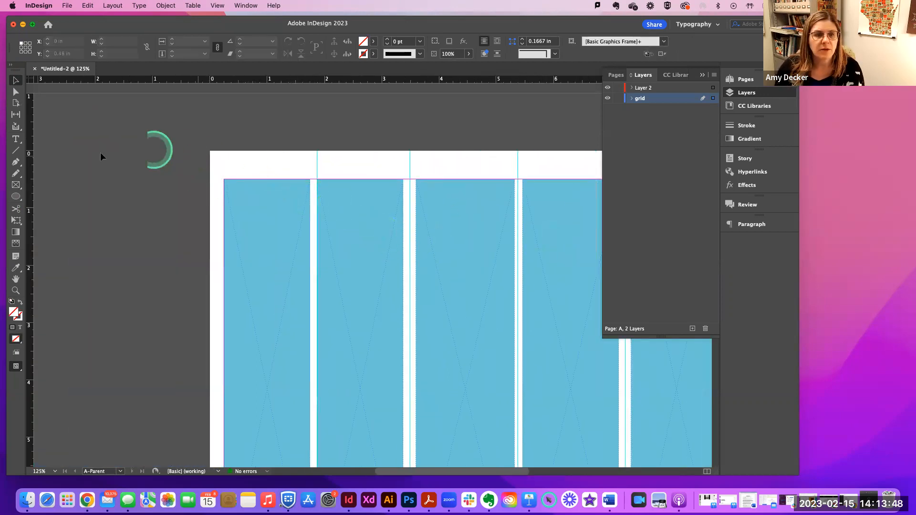
click(16, 184)
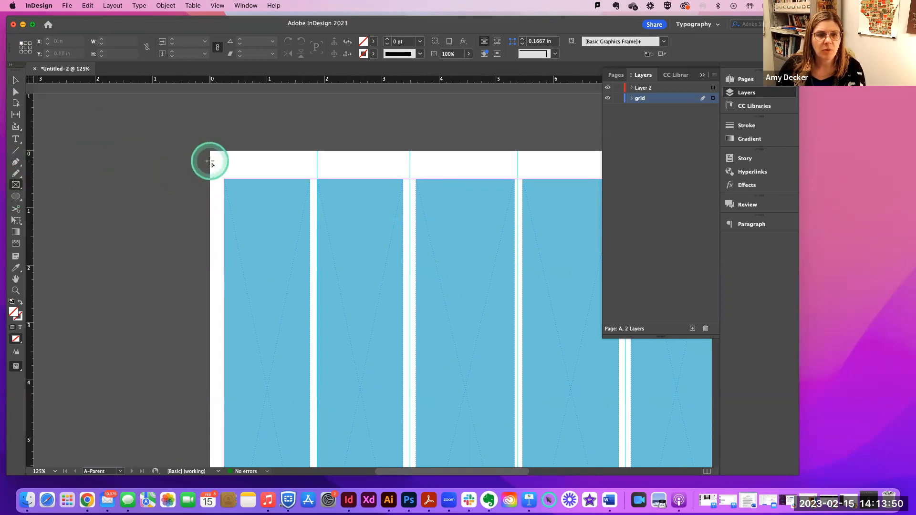
drag(209, 163, 409, 175)
click(15, 81)
drag(316, 157, 310, 157)
click(157, 202)
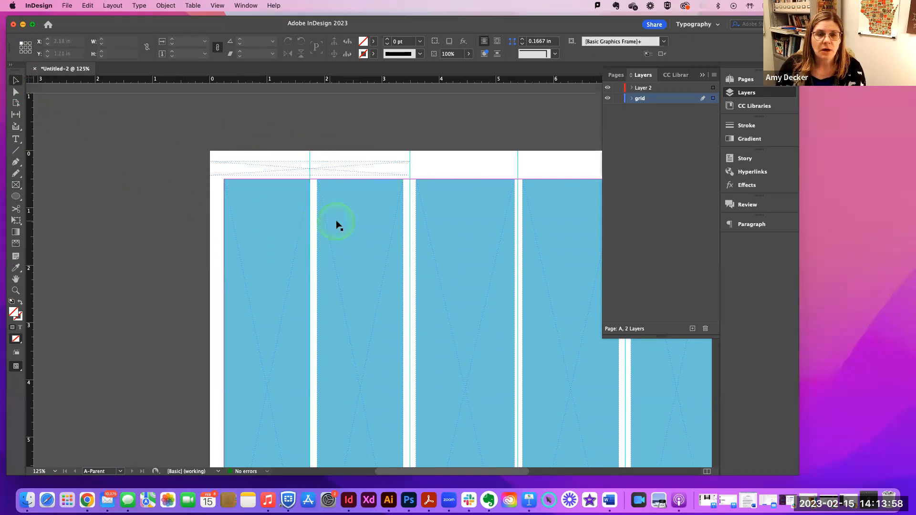
- Delete the helper frame above the left-hand panel
click(297, 222)
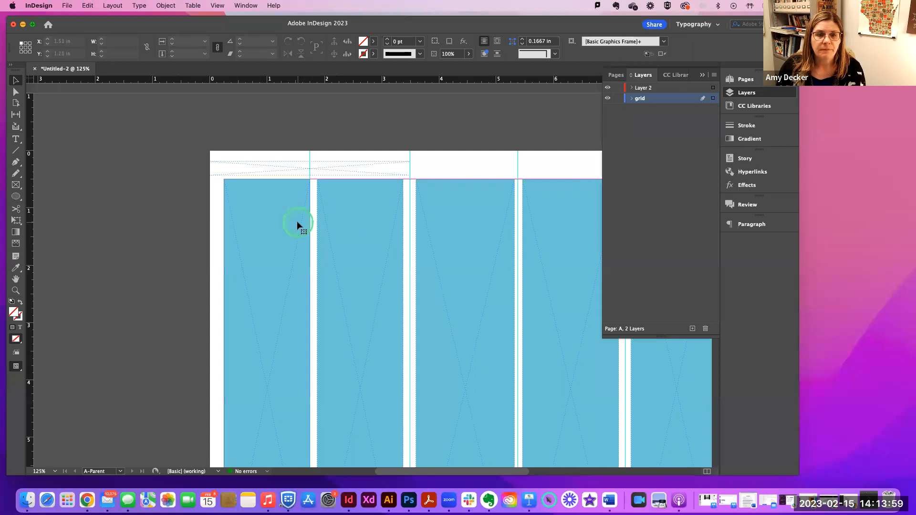
click(343, 172)
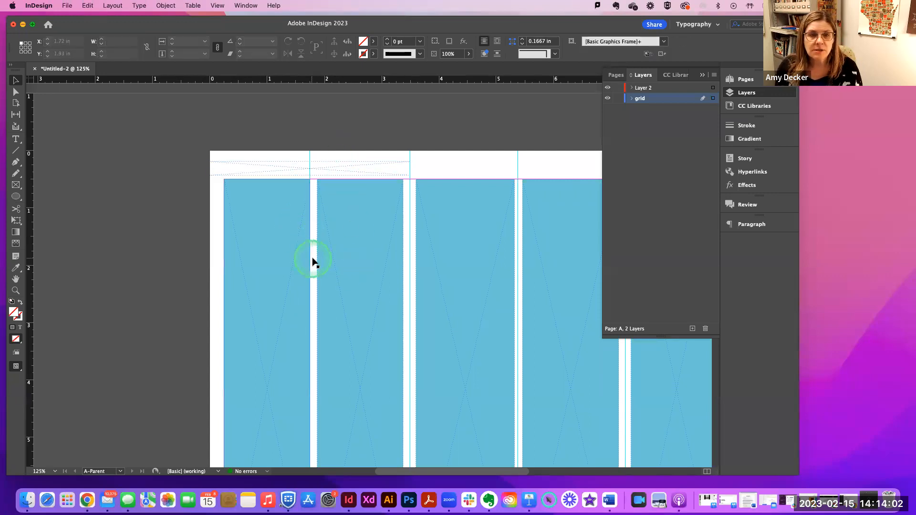
click(247, 173)
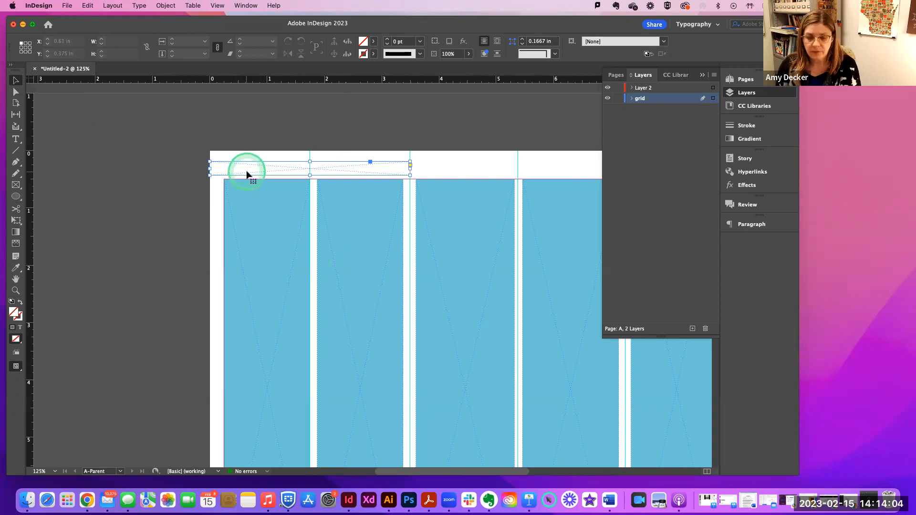
click(301, 217)
click(321, 348)
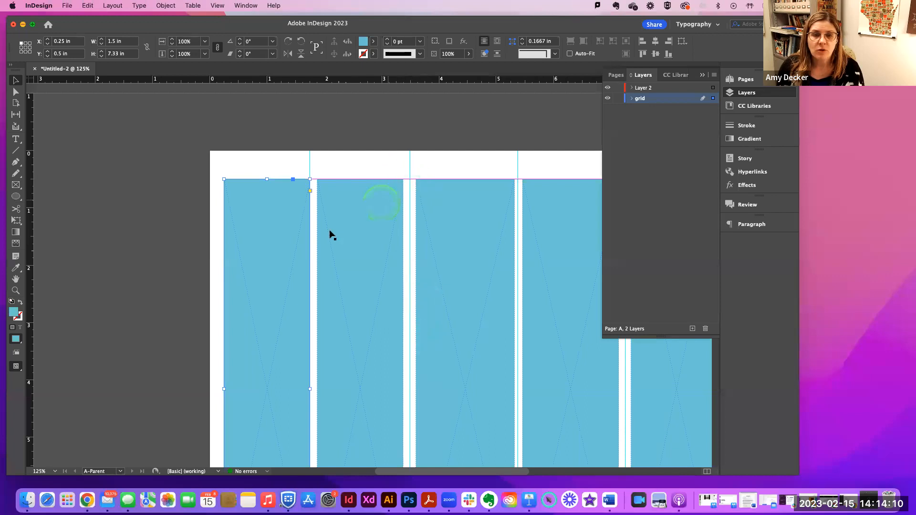
- Create a 0.25 by 0.25 in frame above the columns on the first panel guide and fill it green
click(16, 185)
click(439, 176)
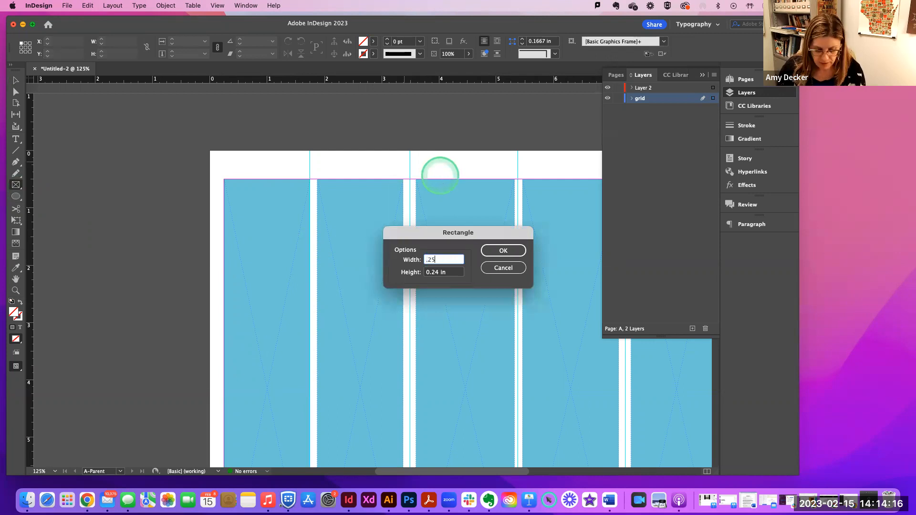
key(Tab)
key(Return)
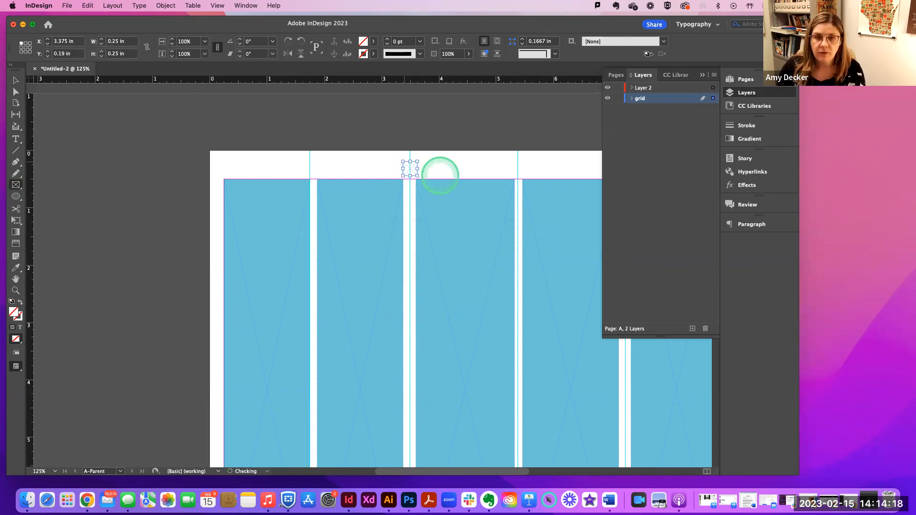
double_click(15, 315)
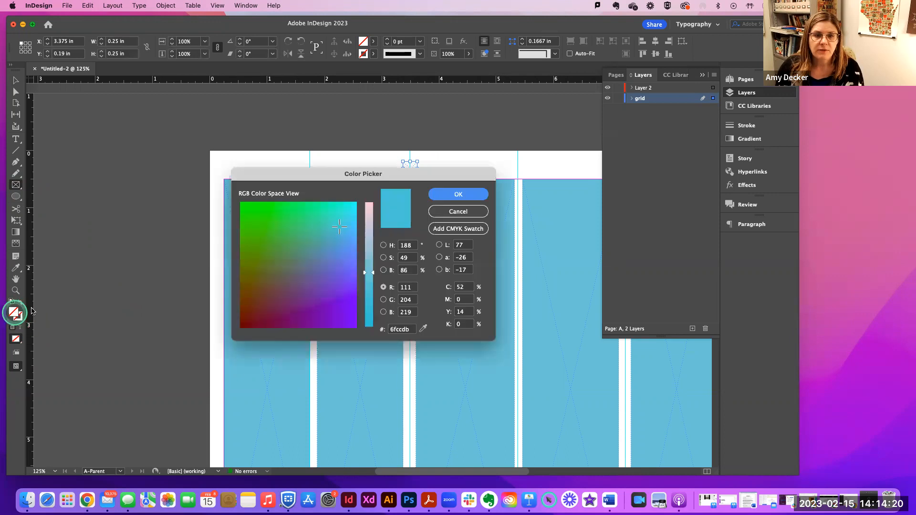
drag(293, 230, 270, 212)
click(465, 195)
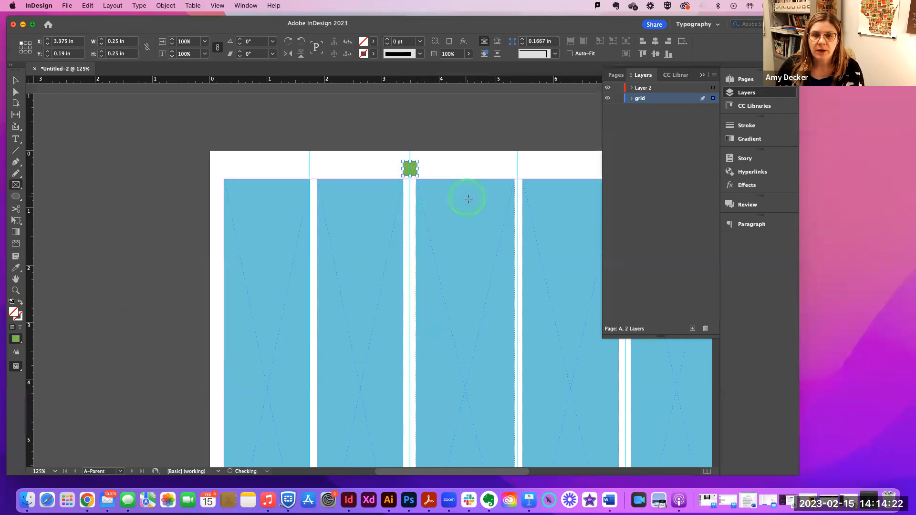
- Lower the green square onto the top margin at Y 0.25 in and add vertical guides at its left and right edges
click(81, 118)
click(17, 81)
click(390, 187)
scroll(392, 192, up, 1)
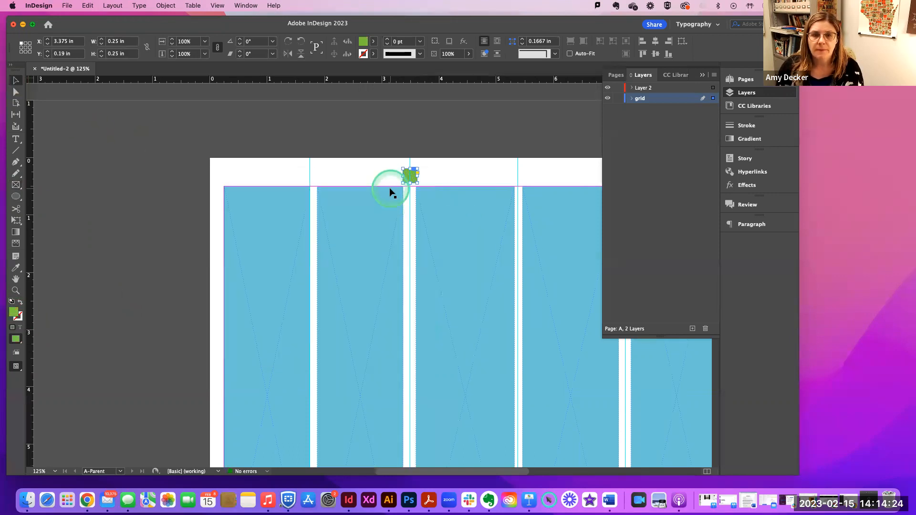
scroll(392, 193, up, 5)
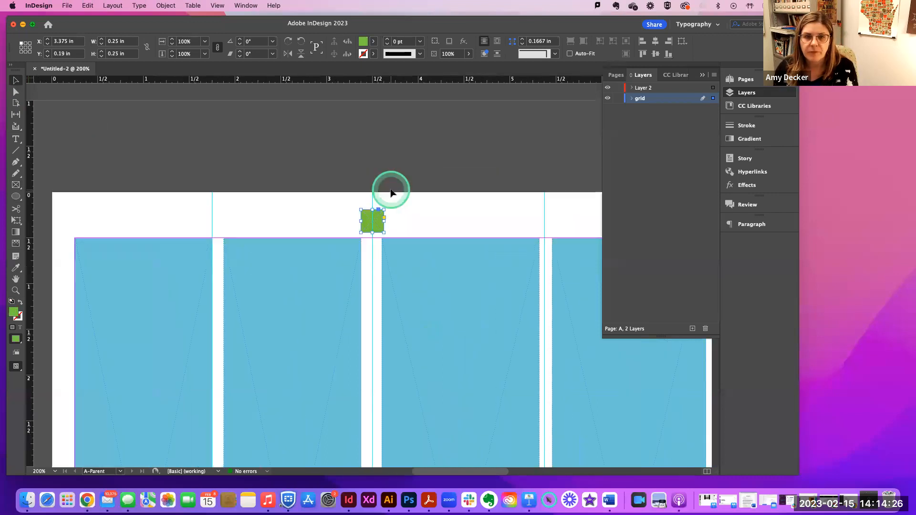
mouse_move(386, 274)
mouse_down()
mouse_move(385, 314)
mouse_move(384, 285)
mouse_up()
drag(29, 245, 349, 284)
drag(31, 264, 392, 295)
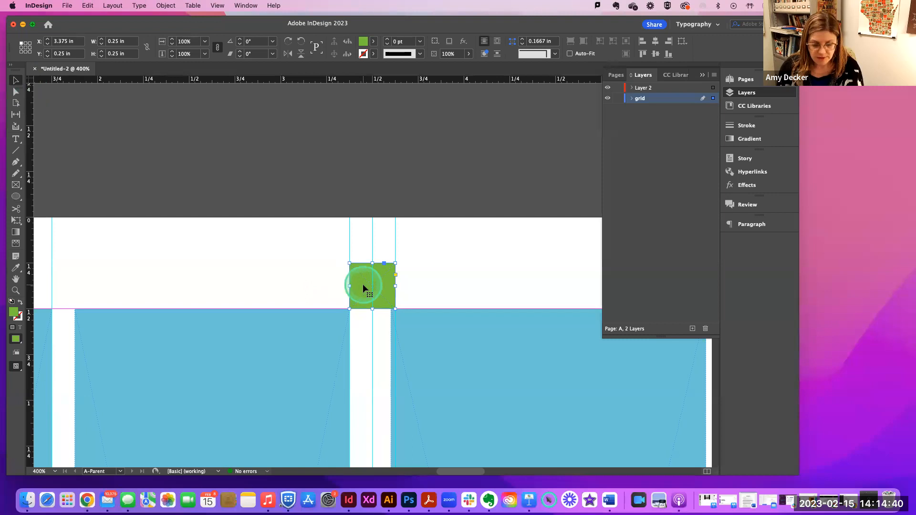
- Move the green square to the gutter between the third and fourth columns, at X 5.2525 in, and add vertical guides at both its edges
key(BackSpace)
drag(503, 286, 378, 268)
key(super+v)
drag(30, 252, 357, 257)
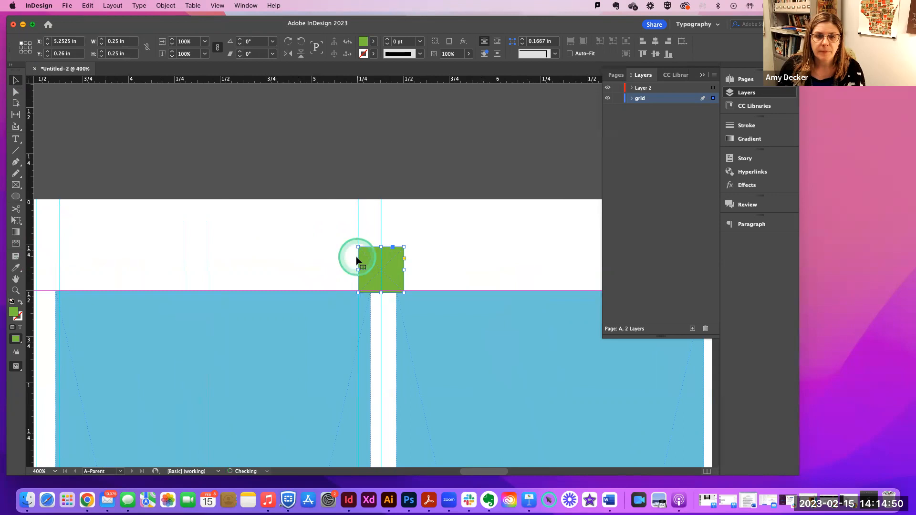
drag(30, 265, 404, 272)
- Delete the green square between the third and fourth columns
click(434, 266)
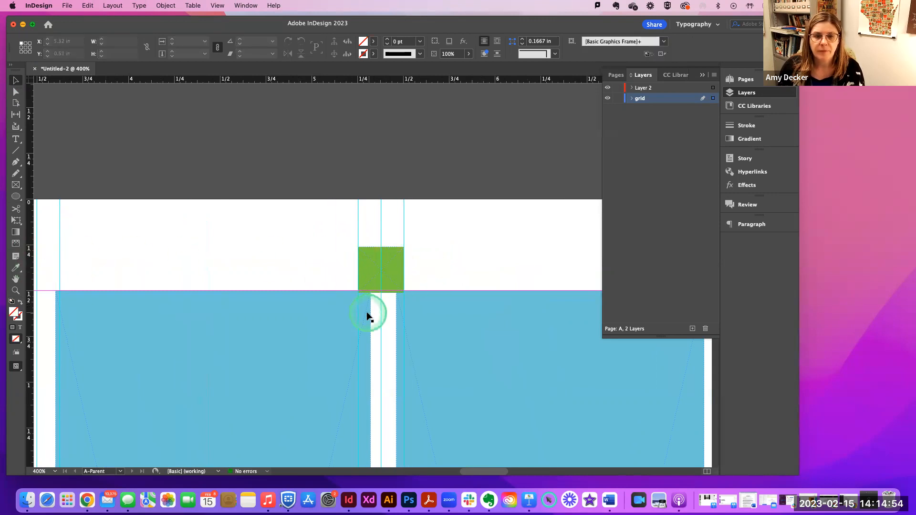
click(392, 266)
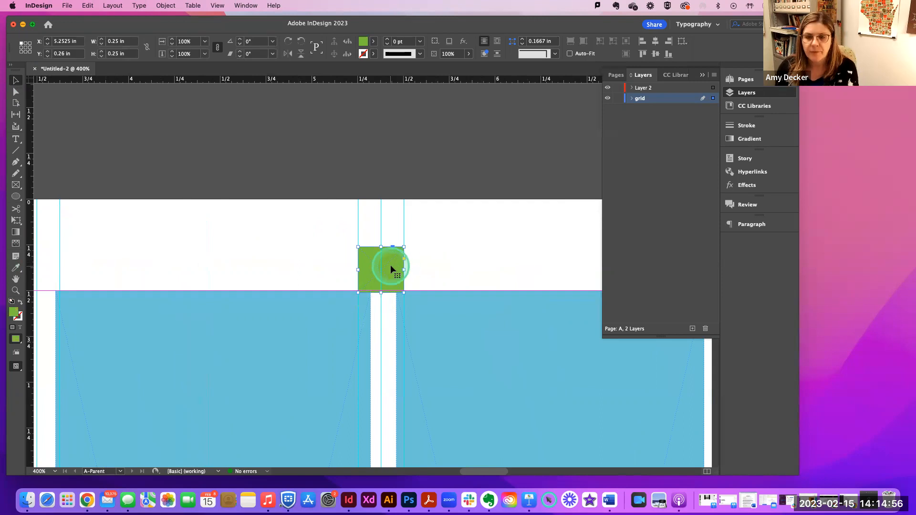
key(Delete)
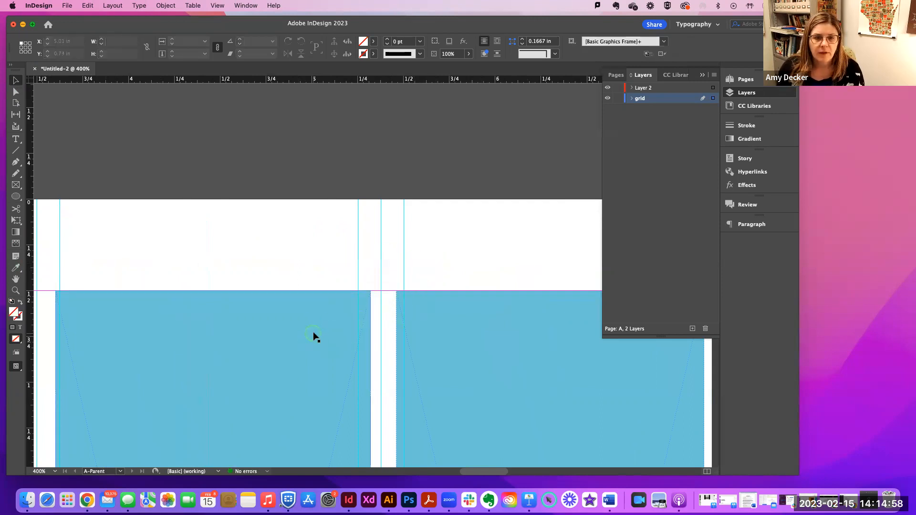
- Move the third and fourth column frames apart to the new gutter guides, at X 3.5333 in and X 5.5025 in
drag(314, 337, 301, 336)
drag(429, 330, 437, 330)
scroll(379, 327, down, 5)
scroll(379, 326, left, 4)
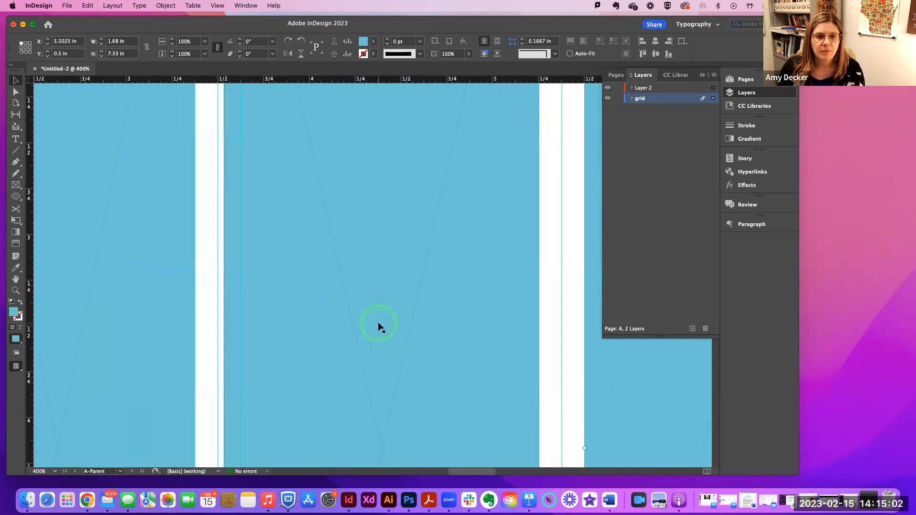
- Narrow the third column frame so its left edge meets the gutter guide just right of the first panel guide
scroll(379, 327, up, 7)
scroll(353, 320, down, 5)
click(315, 286)
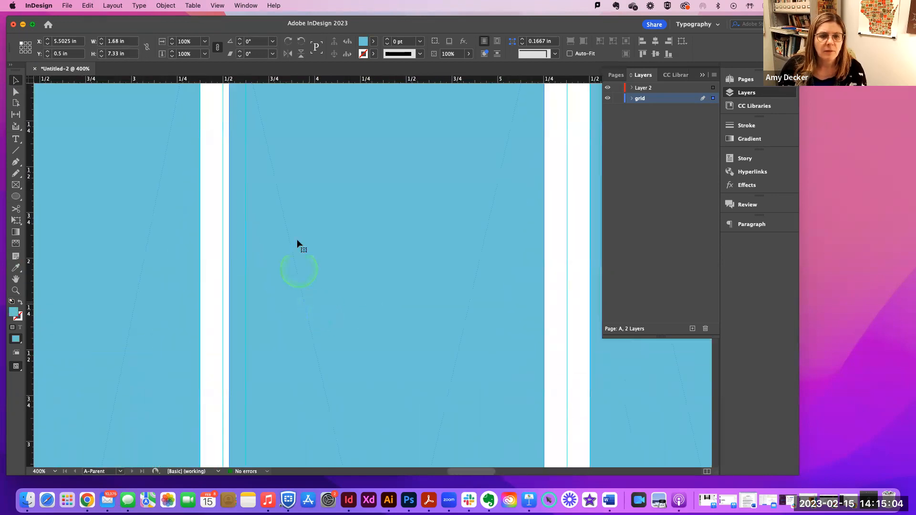
scroll(305, 244, up, 4)
scroll(306, 244, down, 5)
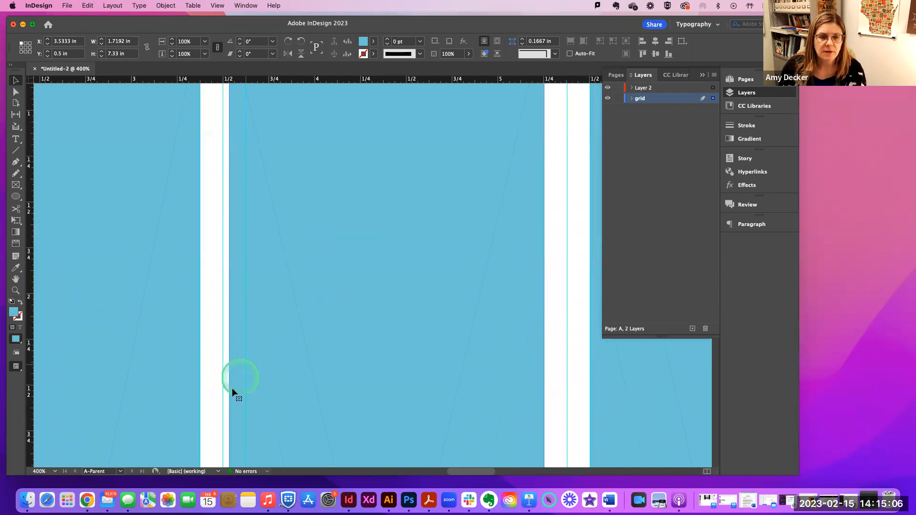
drag(234, 325, 248, 330)
key(super+z)
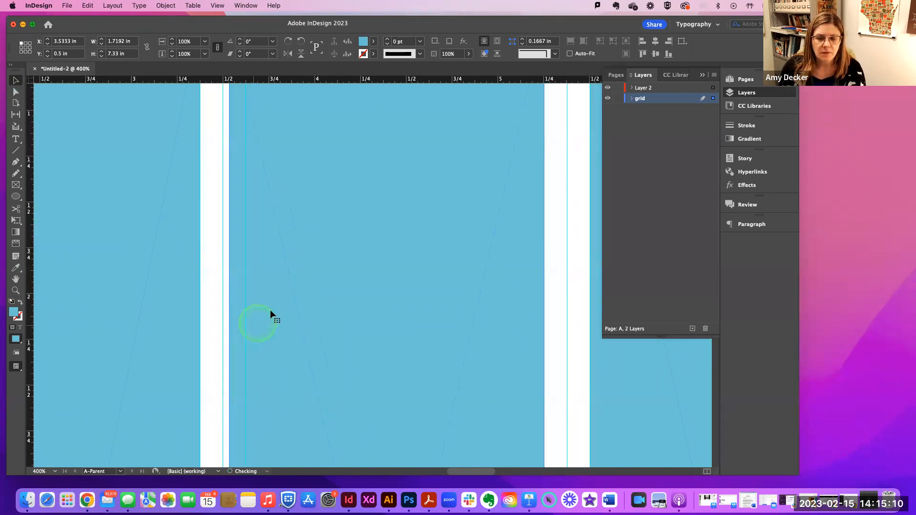
key(super+minus)
key(super+minus)
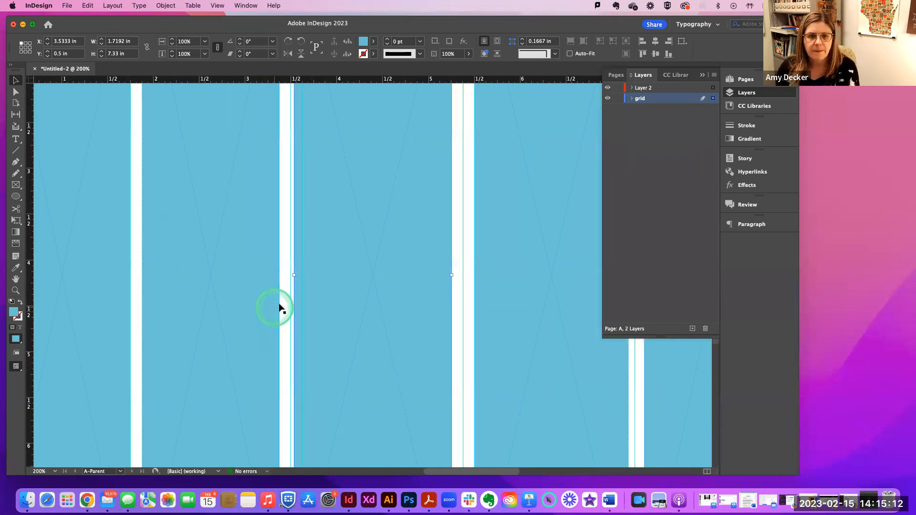
mouse_move(293, 274)
mouse_down()
mouse_move(301, 274)
mouse_move(291, 275)
mouse_up()
- Set the second column frame's right edge on the gutter guide left of the first panel guide, making it 1.5 in wide
click(280, 277)
scroll(153, 263, up, 10)
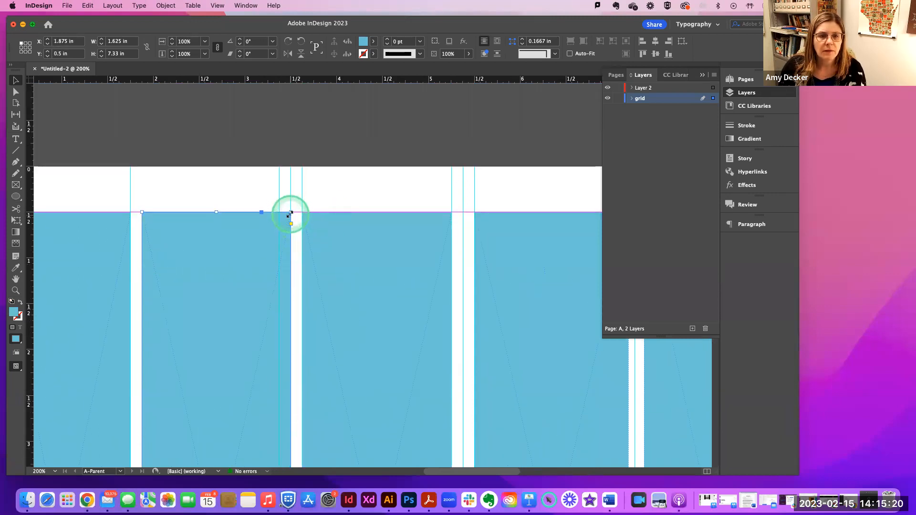
scroll(281, 405, down, 8)
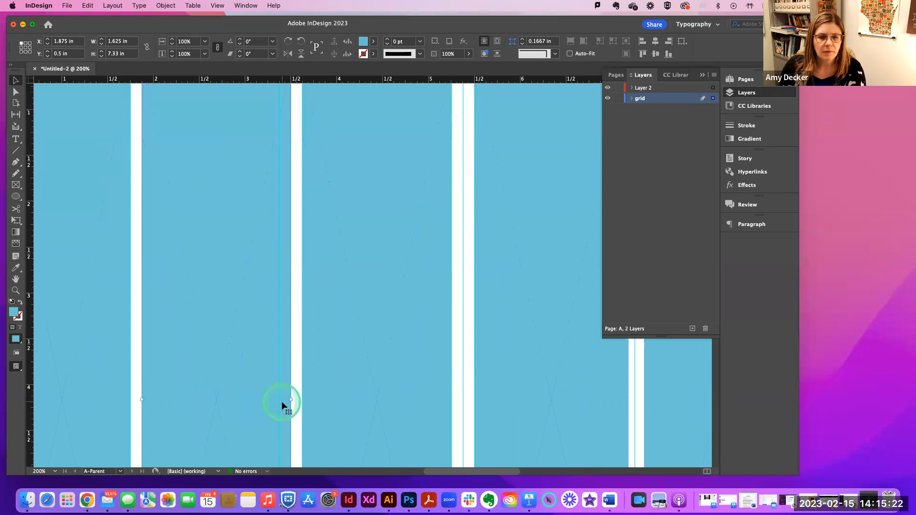
drag(291, 355, 280, 356)
- Create a 0.25 by 0.25 in frame and center it on the guide between the fourth and fifth columns, at X 7.105 in, Y 0.25 in
key(super+minus)
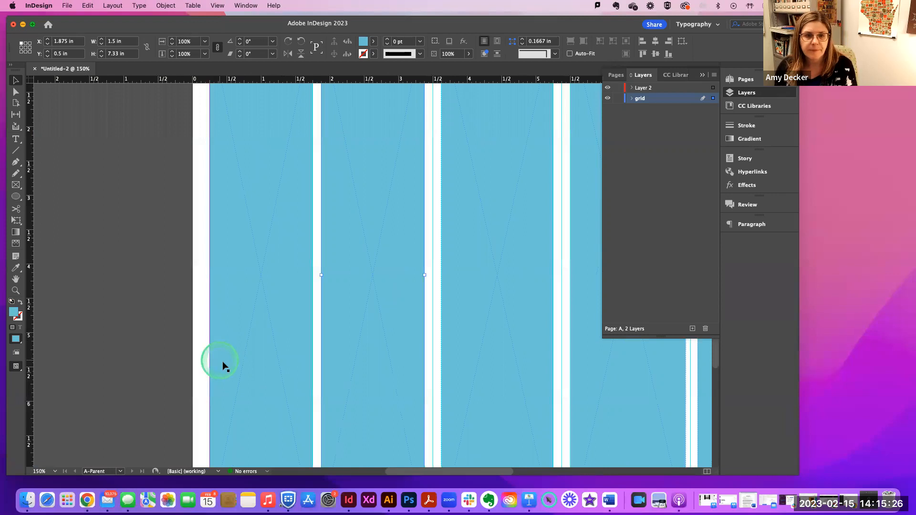
drag(415, 391, 295, 387)
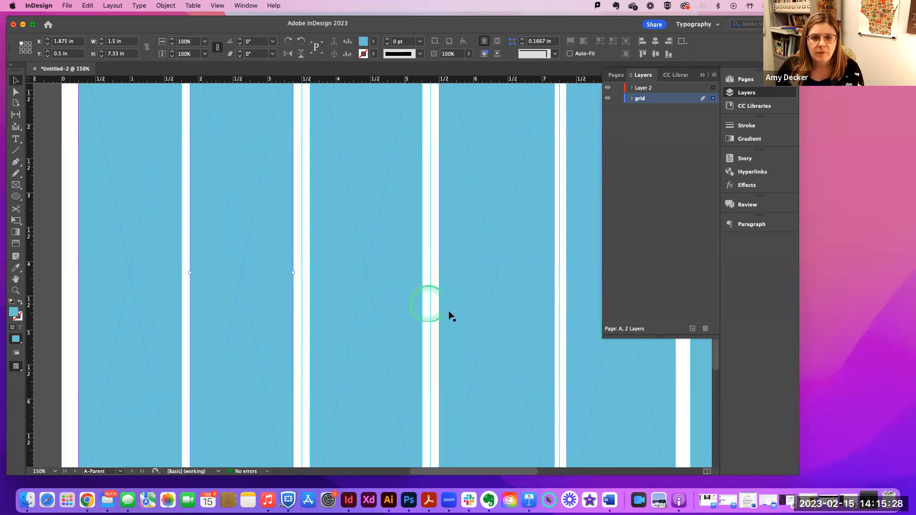
drag(535, 336, 389, 337)
scroll(411, 333, up, 5)
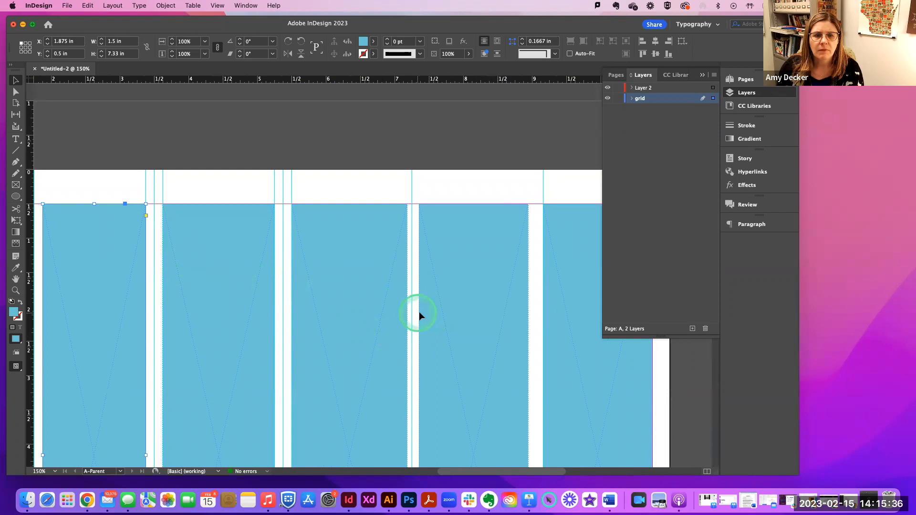
drag(474, 323, 371, 315)
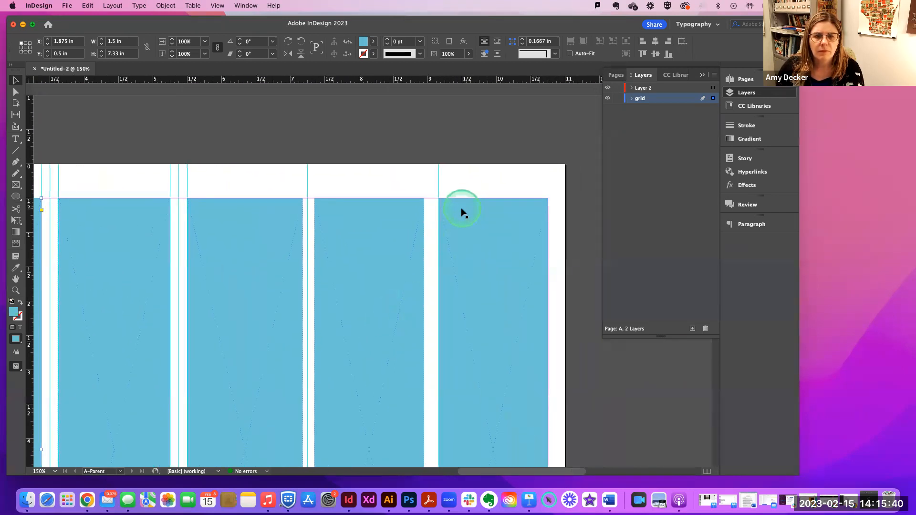
click(16, 185)
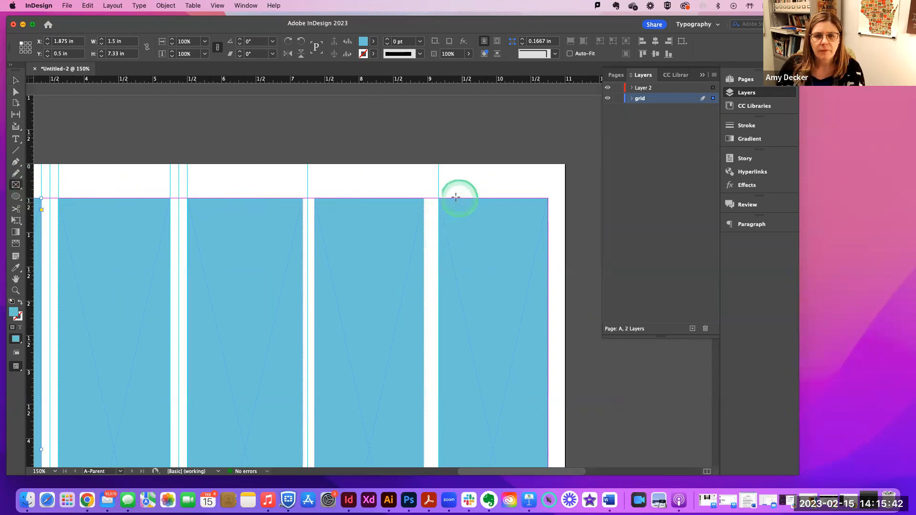
click(342, 195)
click(492, 250)
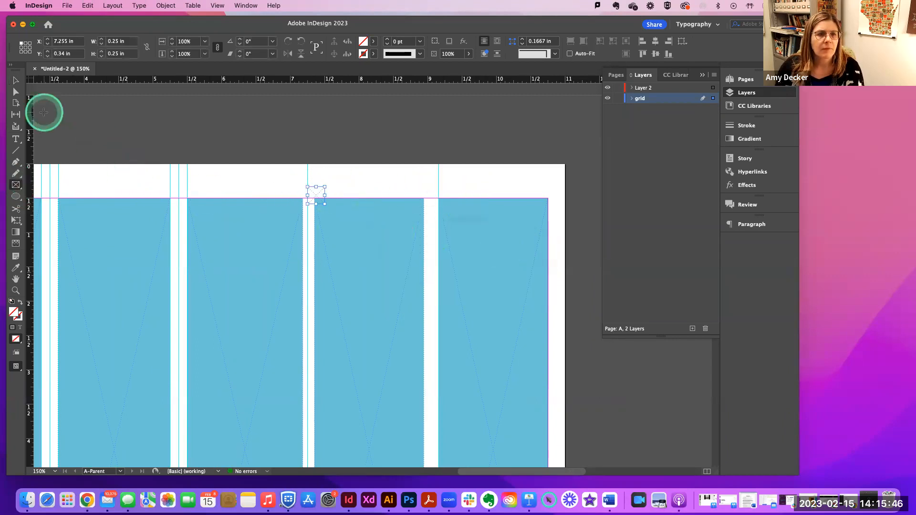
click(16, 81)
drag(326, 192, 307, 193)
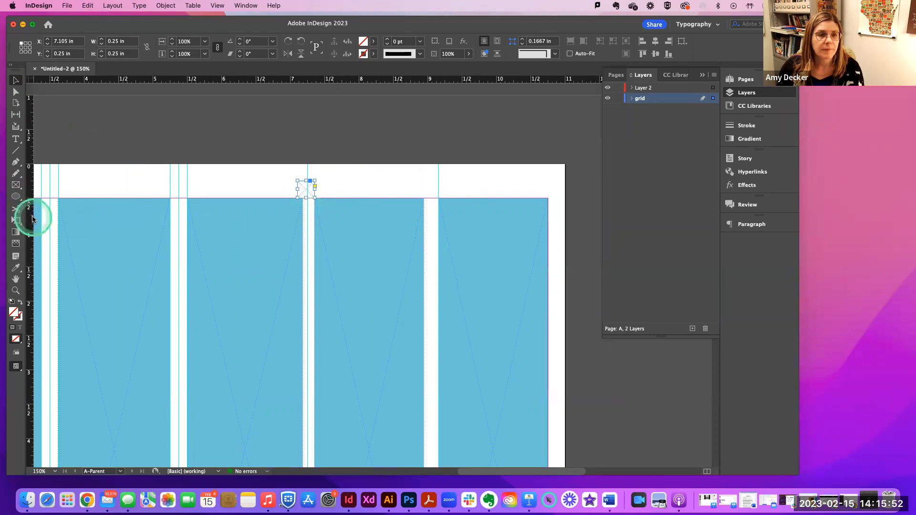
- Add vertical guides at the small square's edges and place a guided copy of it in the gutter before the sixth column
drag(27, 219, 427, 196)
drag(31, 199, 422, 212)
- Pull the right edges of the fifth and fourth column frames to their gutter guides, with widths of 1.555 in and 1.6025 in
click(417, 255)
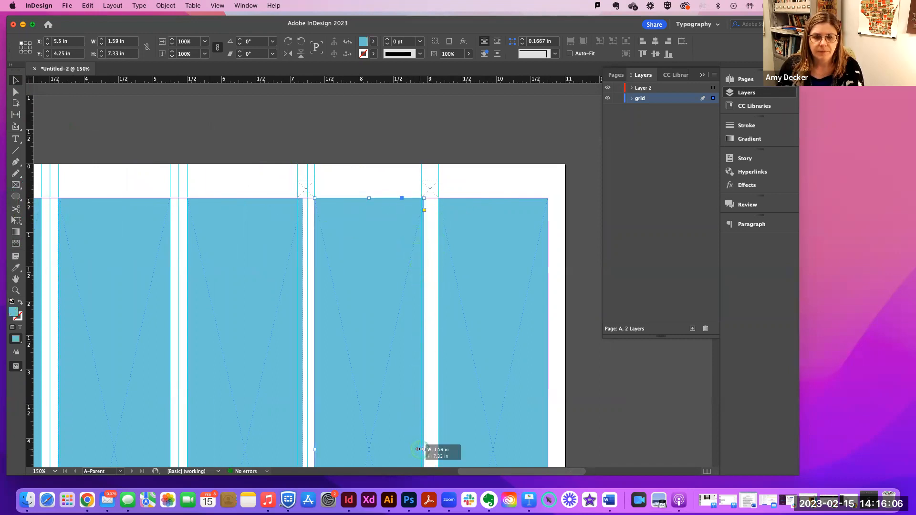
drag(418, 450, 421, 449)
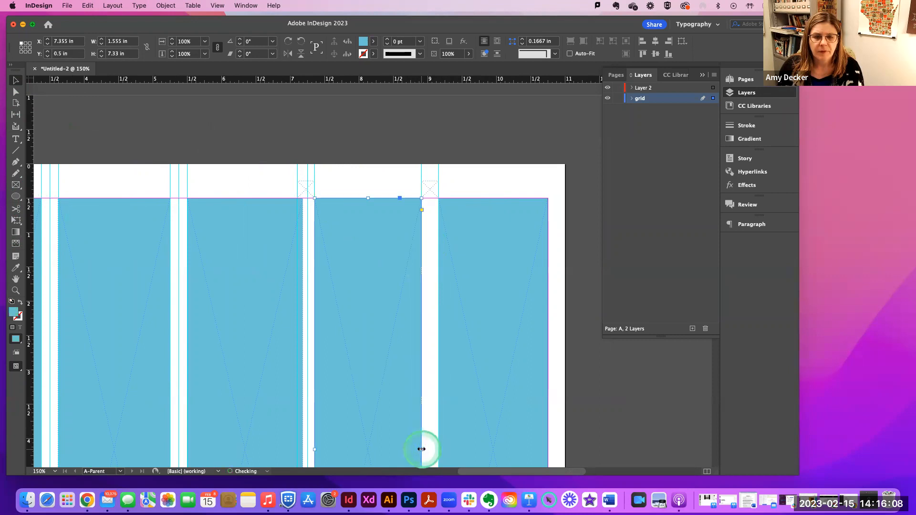
click(288, 412)
drag(301, 449, 298, 449)
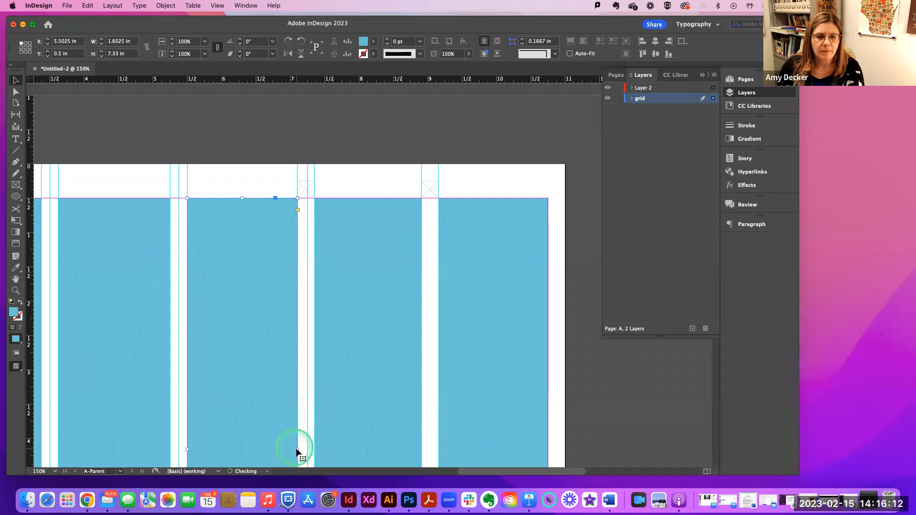
- Delete the two small spacer squares above the gutters between the fourth, fifth and sixth columns
click(306, 191)
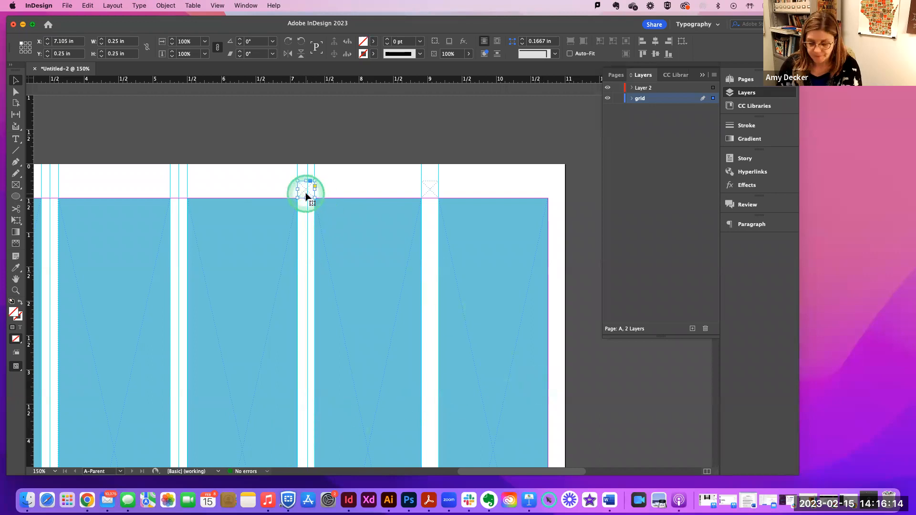
click(428, 195)
key(Delete)
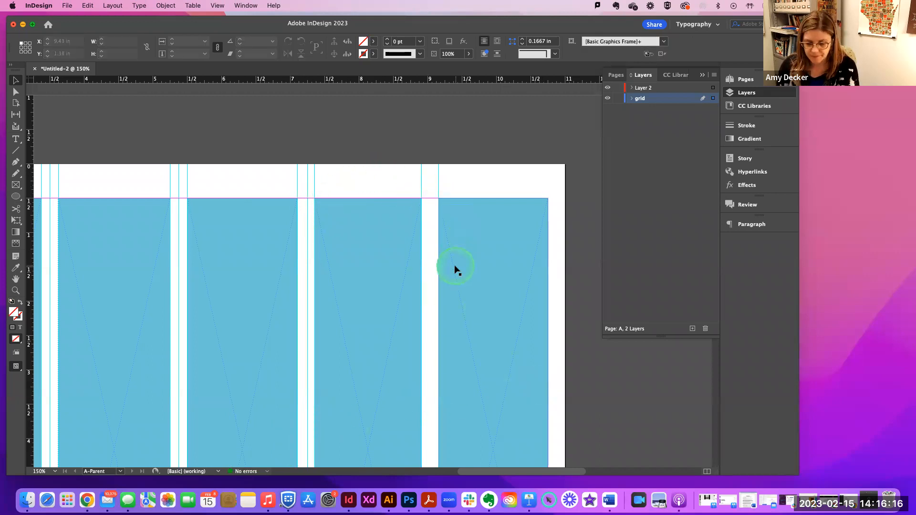
- Draw a small frame above the gutter between the first and second columns and size it 0.25 by 0.25 in
key(super+minus)
key(super+minus)
key(super+minus)
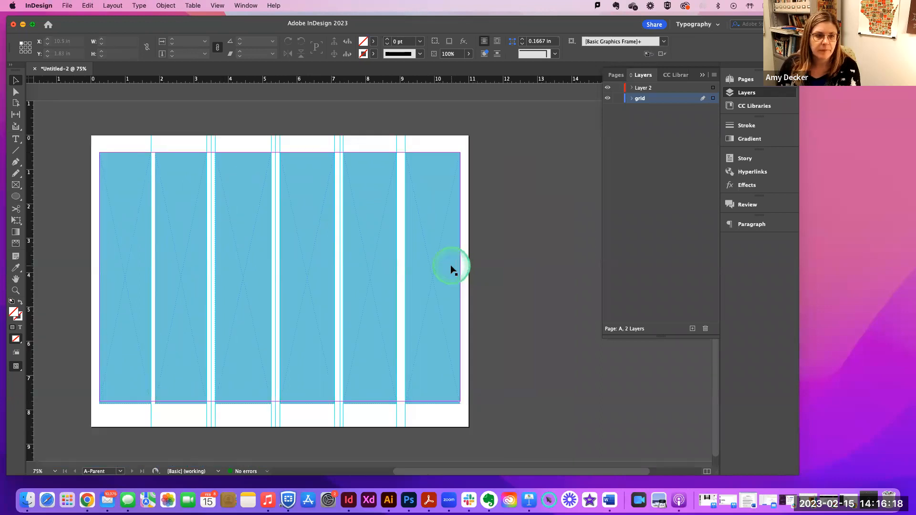
scroll(164, 267, left, 5)
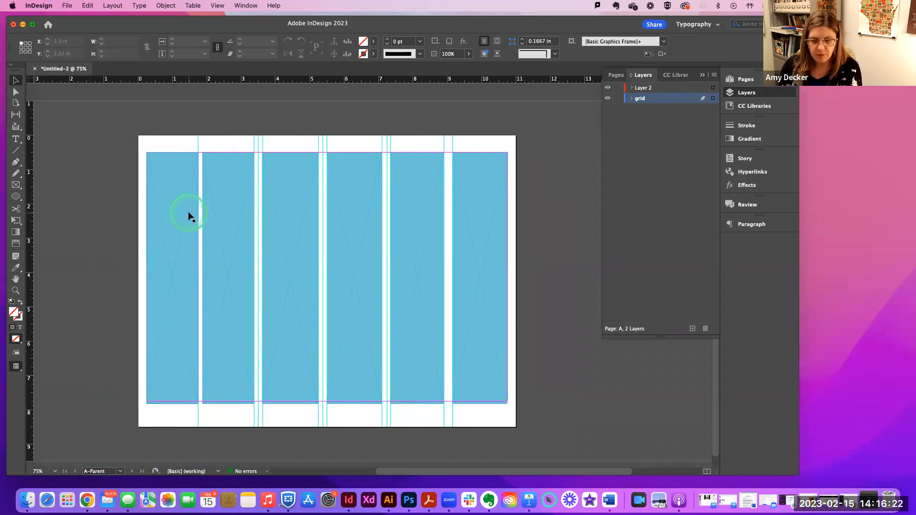
key(super+equal)
key(super+equal)
key(super+equal)
scroll(470, 362, left, 8)
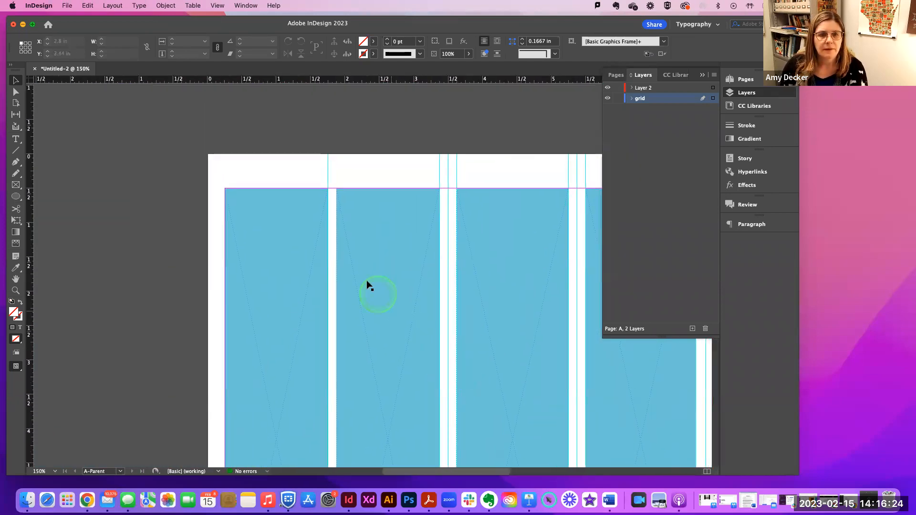
click(16, 184)
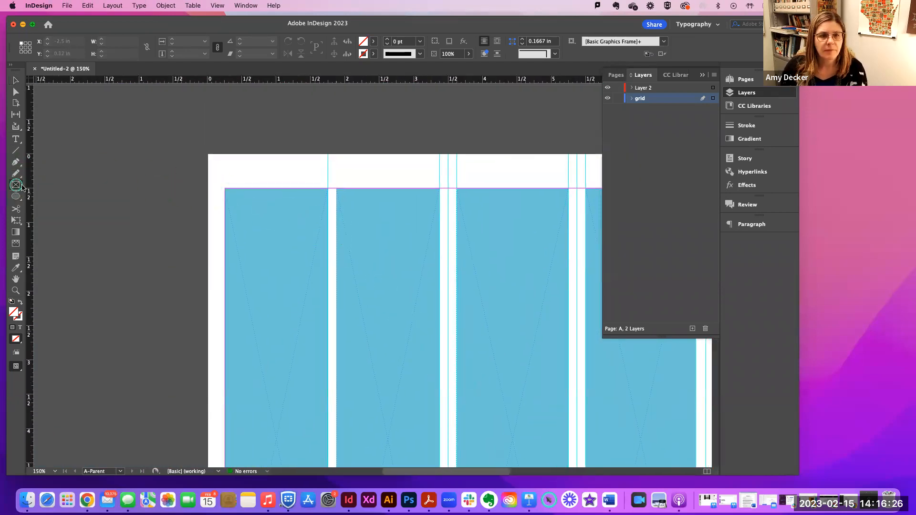
drag(322, 172, 339, 189)
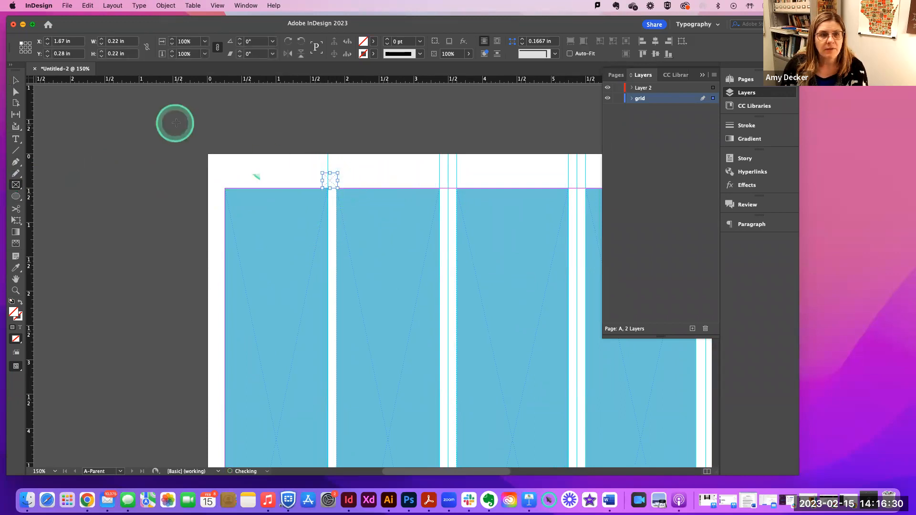
double_click(60, 43)
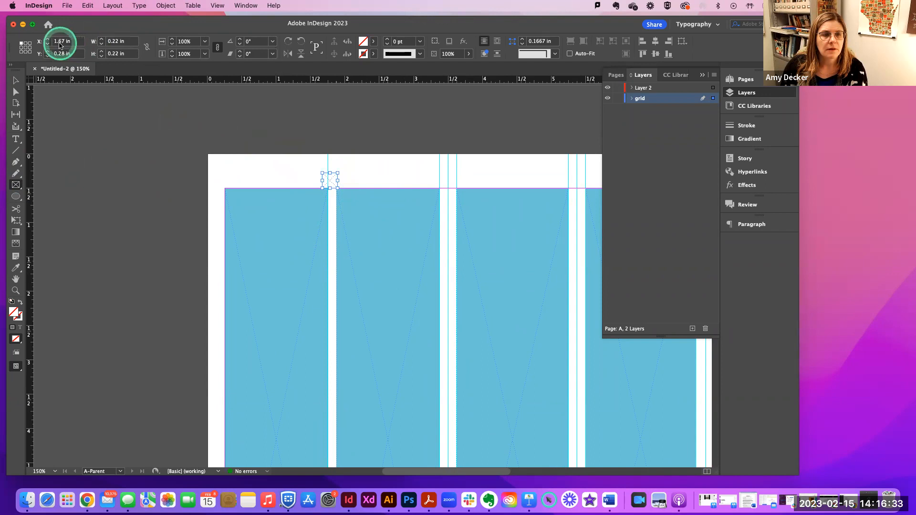
double_click(114, 42)
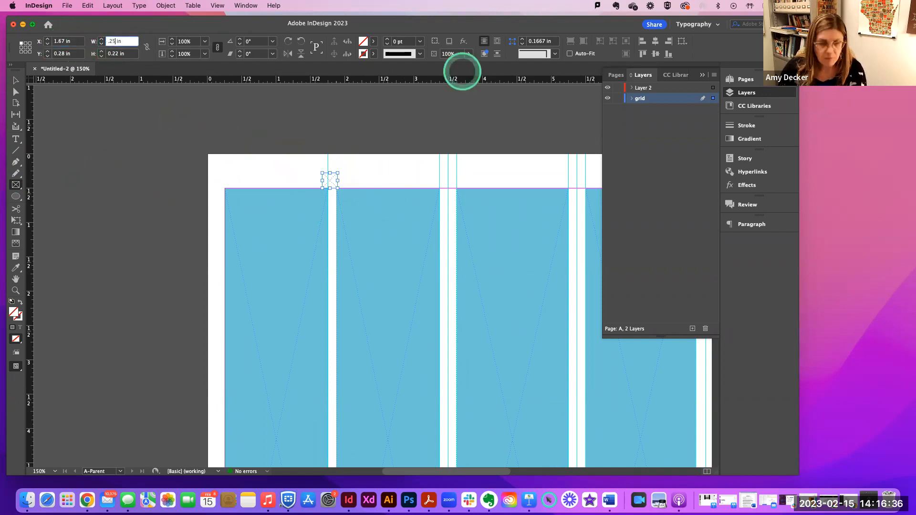
text(.25)
key(Tab)
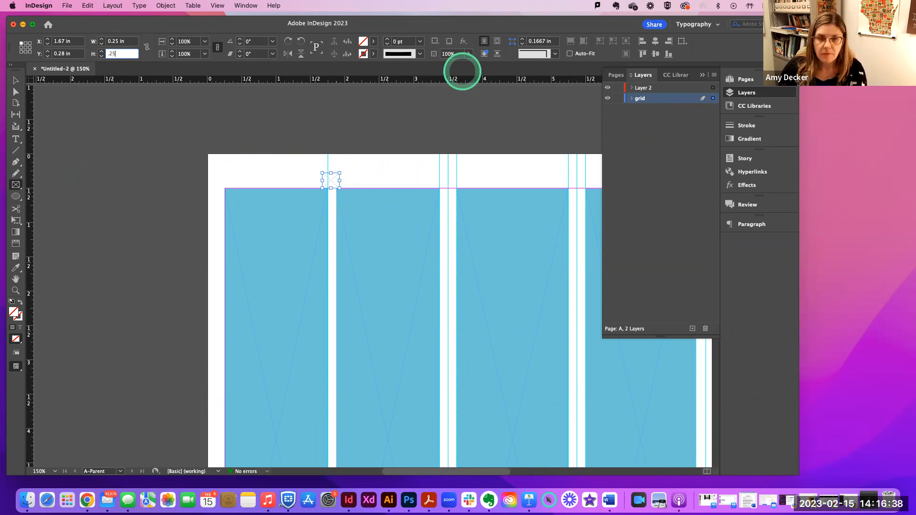
click(326, 215)
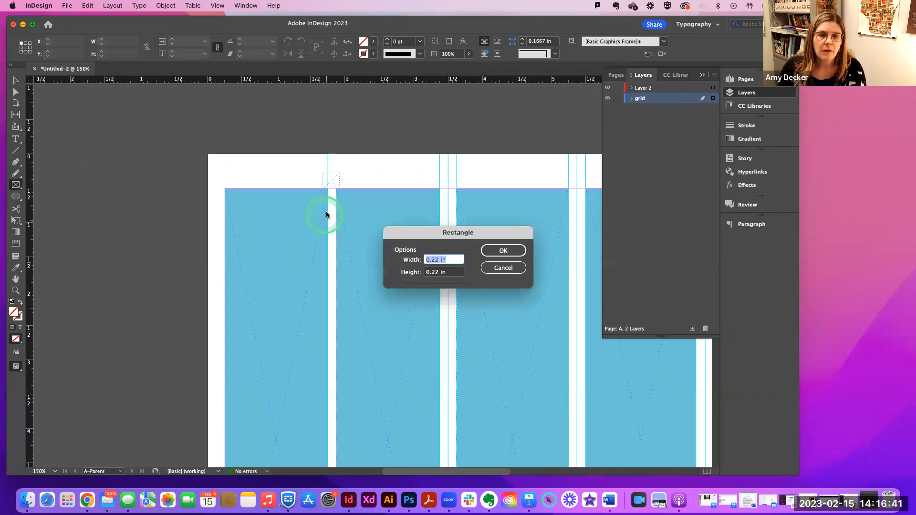
click(496, 269)
- Center the small square on the guide between the first and second columns, at X 1.625 in, Y 0.25 in
click(16, 81)
click(243, 152)
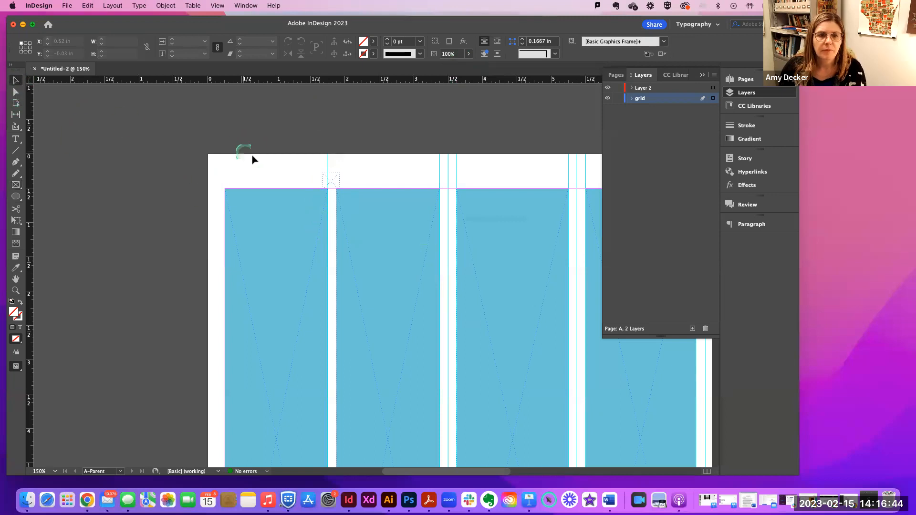
click(333, 181)
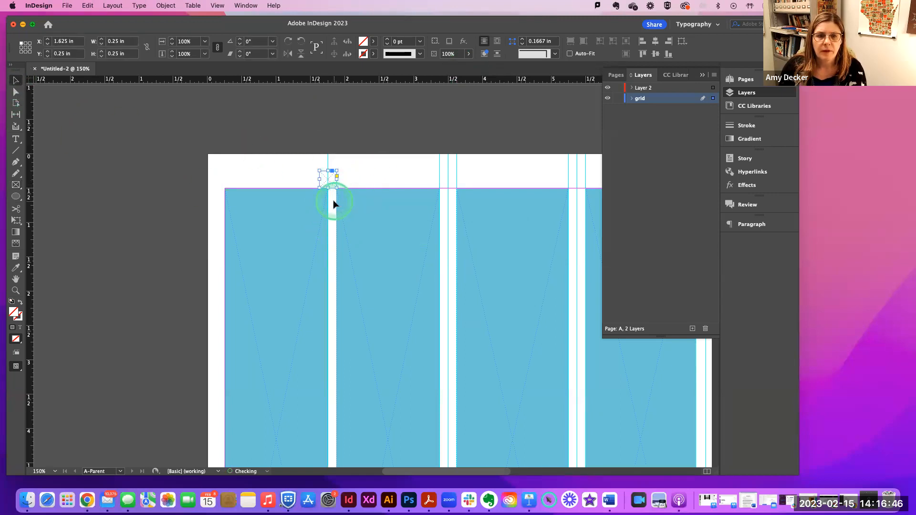
- Narrow the first column frame to 1.375 in at the small square's left edge and add a vertical guide at its right edge
click(328, 243)
drag(328, 439, 319, 439)
drag(29, 226, 336, 224)
click(218, 170)
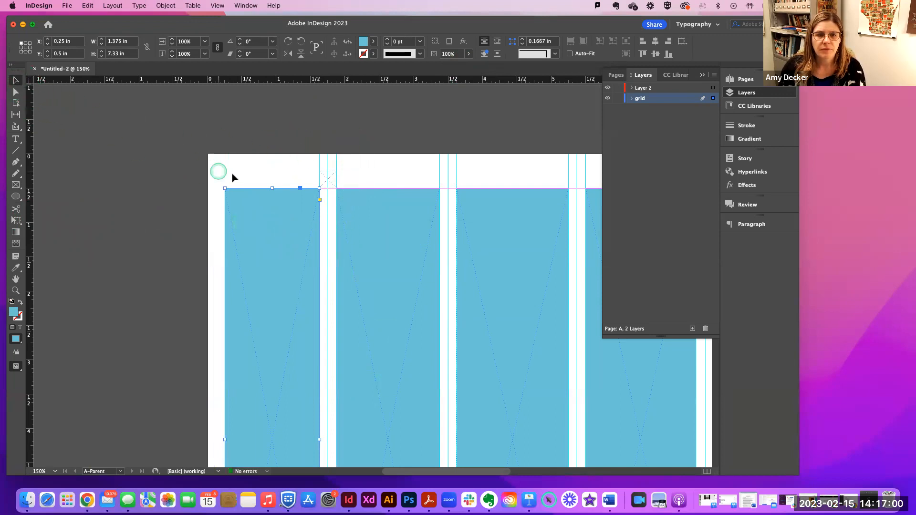
click(327, 181)
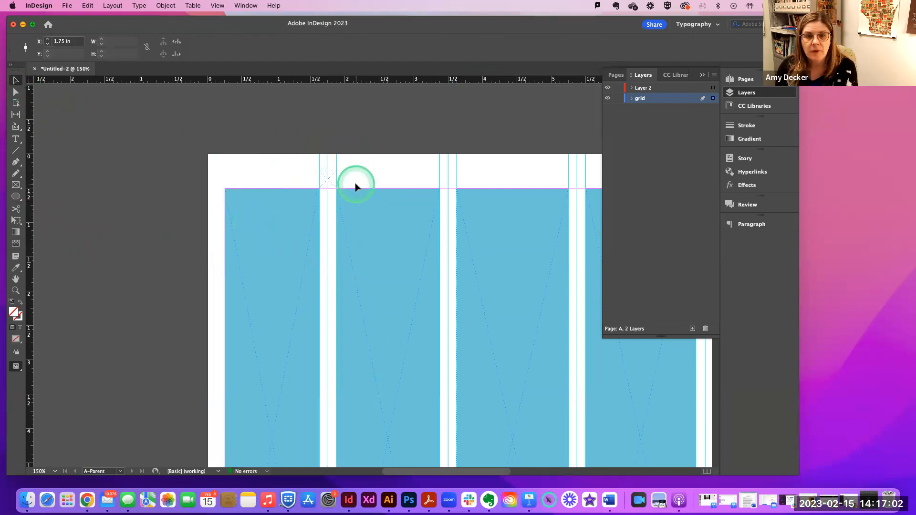
key(Delete)
key(super+z)
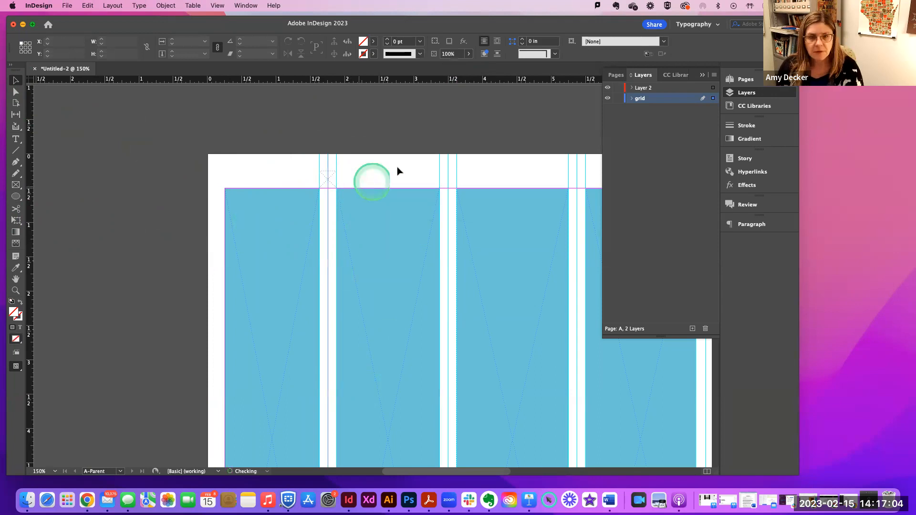
click(440, 139)
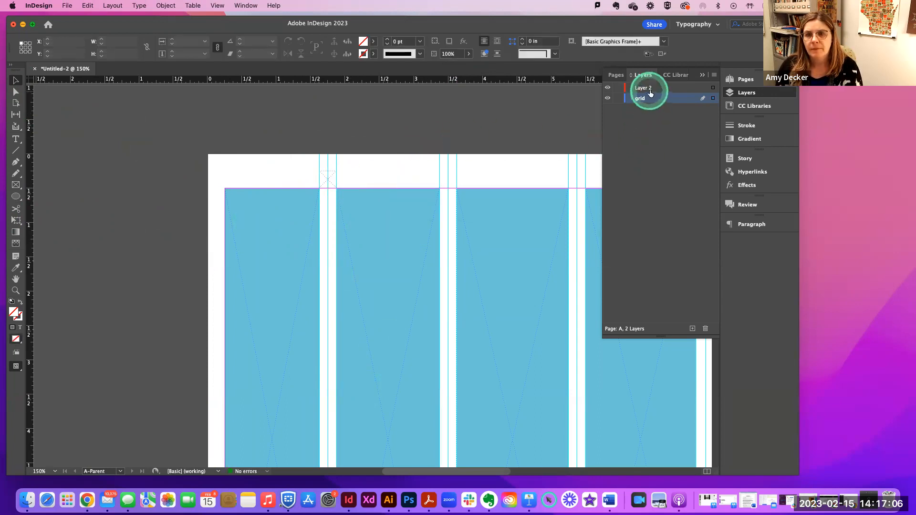
- Delete the small spacer square above the gutter between the first and second columns
click(745, 82)
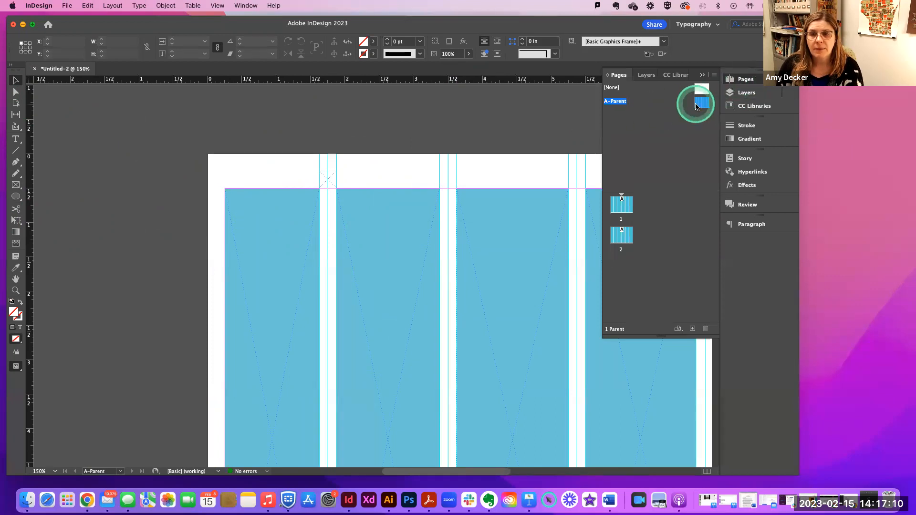
key(super+minus)
key(super+minus)
key(super+minus)
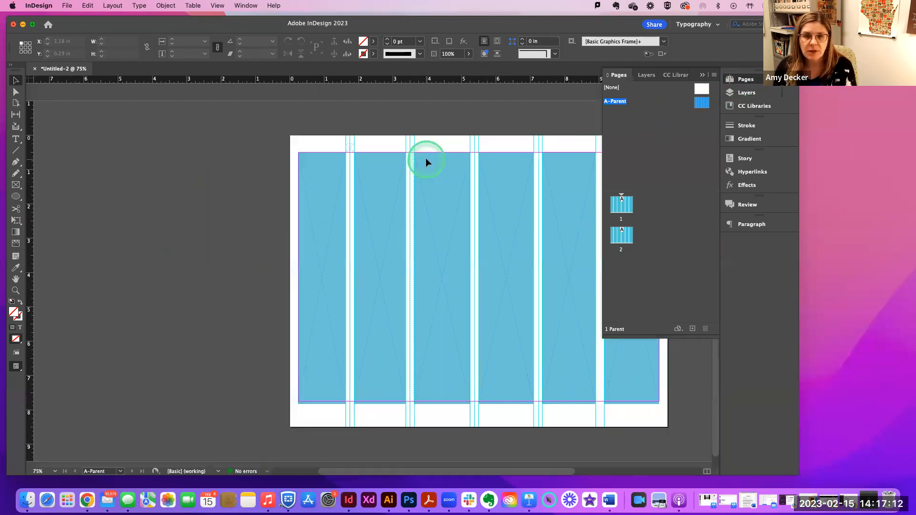
drag(510, 239, 372, 243)
click(729, 92)
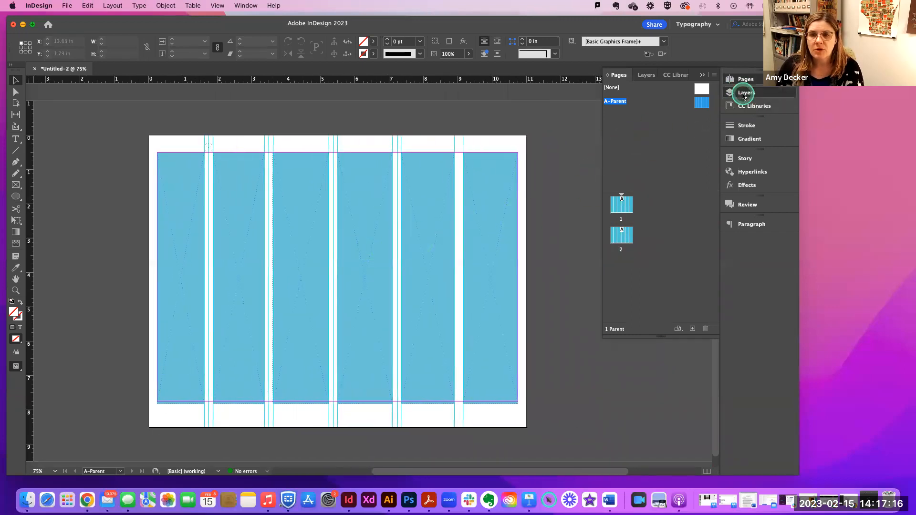
click(662, 98)
drag(117, 137, 533, 388)
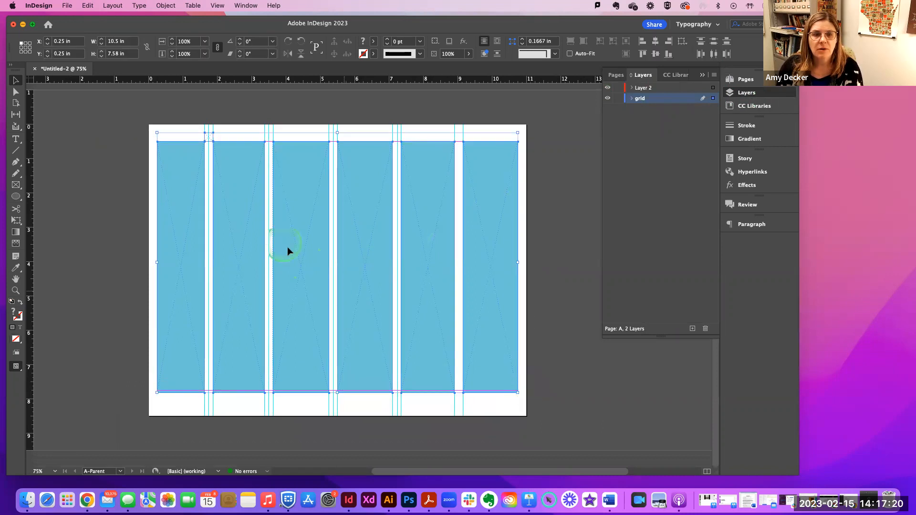
click(240, 111)
click(213, 137)
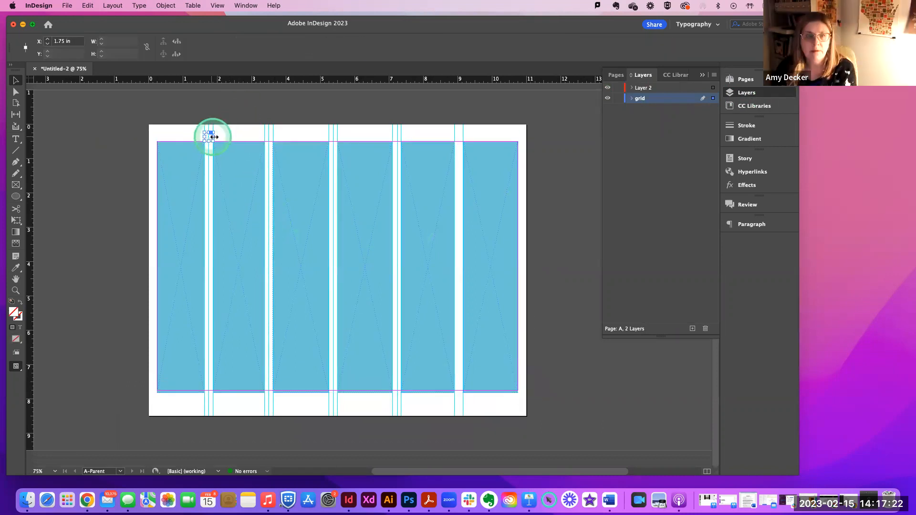
click(216, 138)
key(Delete)
- Select all six blue column frames on the grid layer
click(16, 82)
drag(100, 157, 571, 390)
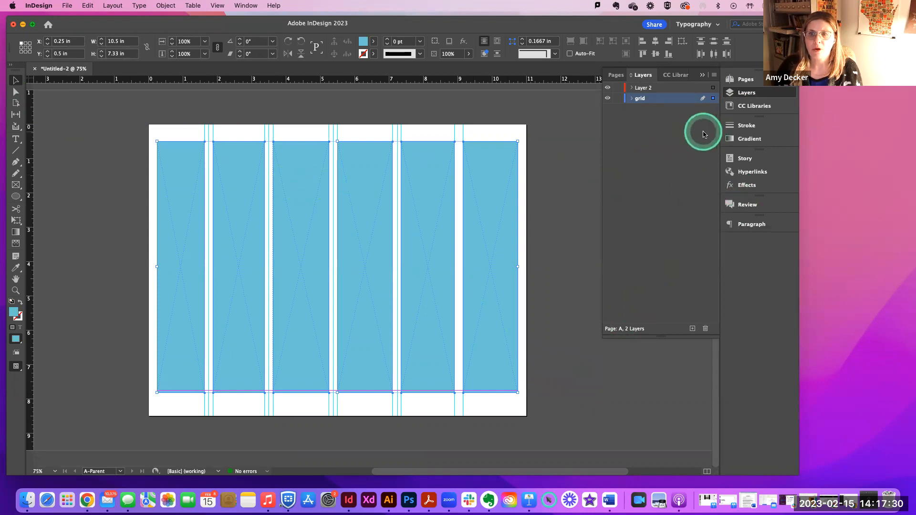
click(745, 93)
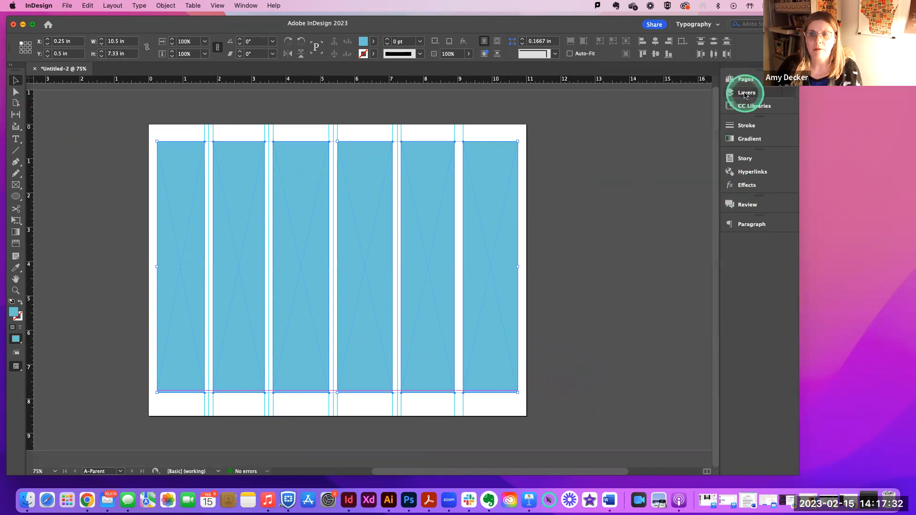
click(744, 95)
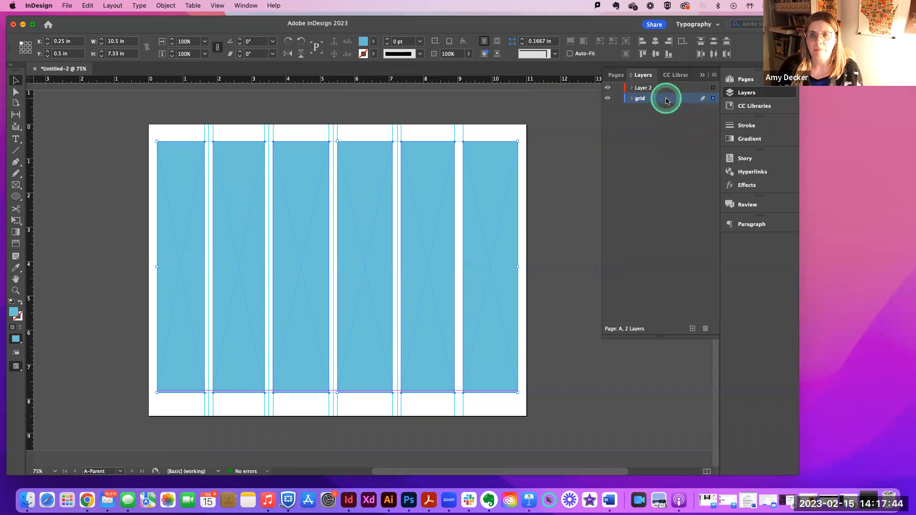
double_click(649, 99)
click(525, 233)
- Show the selected column frames' properties and lower their opacity to 14%
click(218, 5)
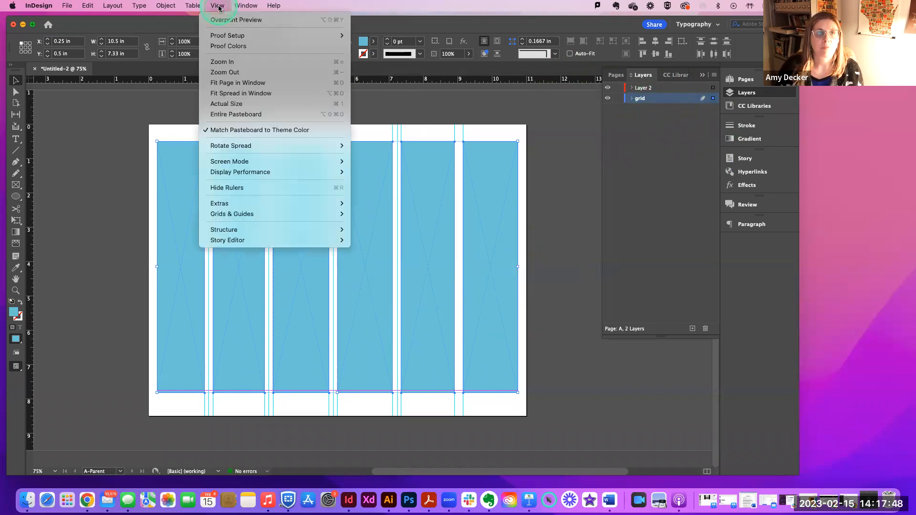
mouse_move(251, 6)
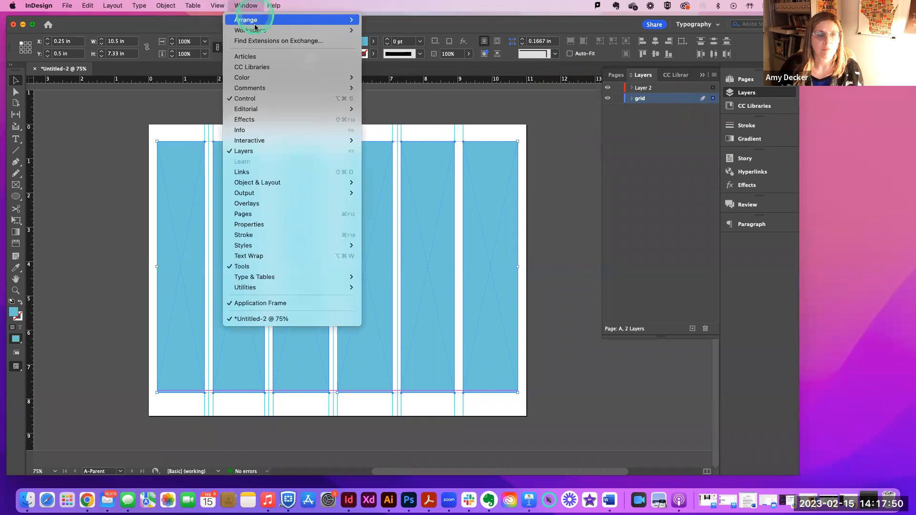
mouse_move(257, 141)
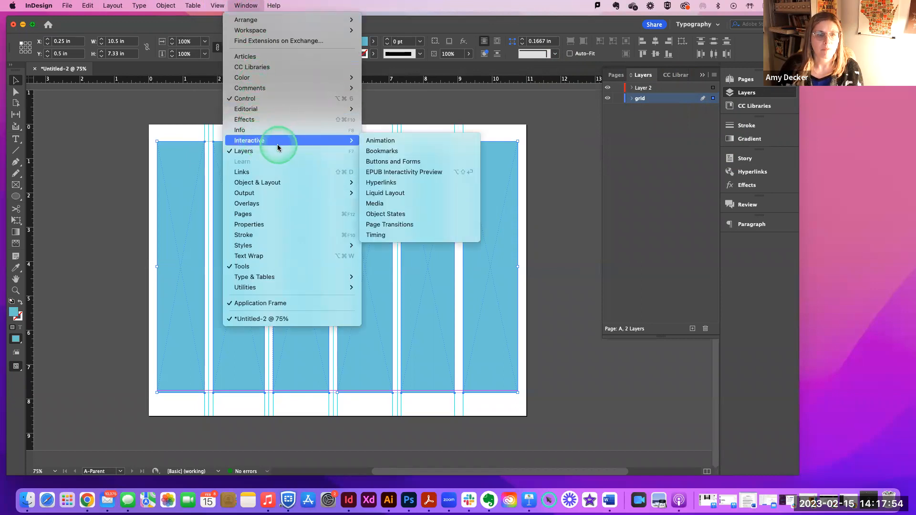
mouse_move(264, 194)
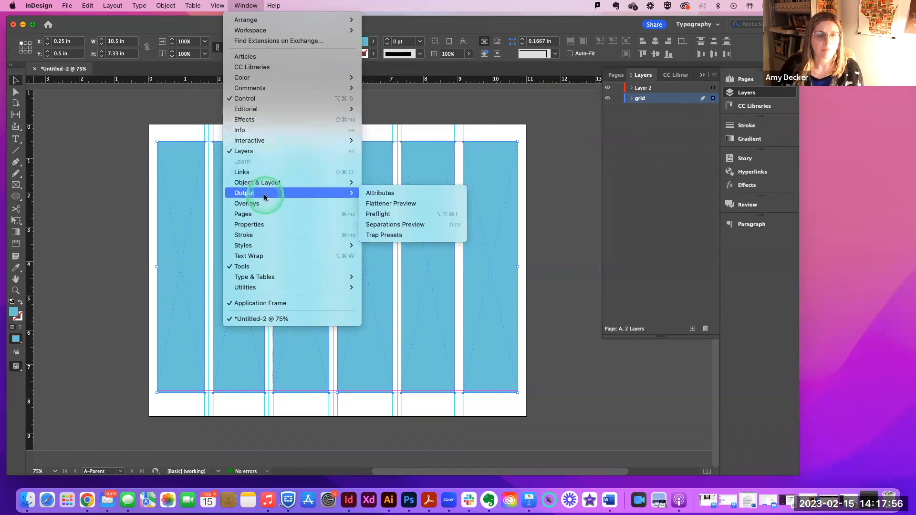
click(253, 224)
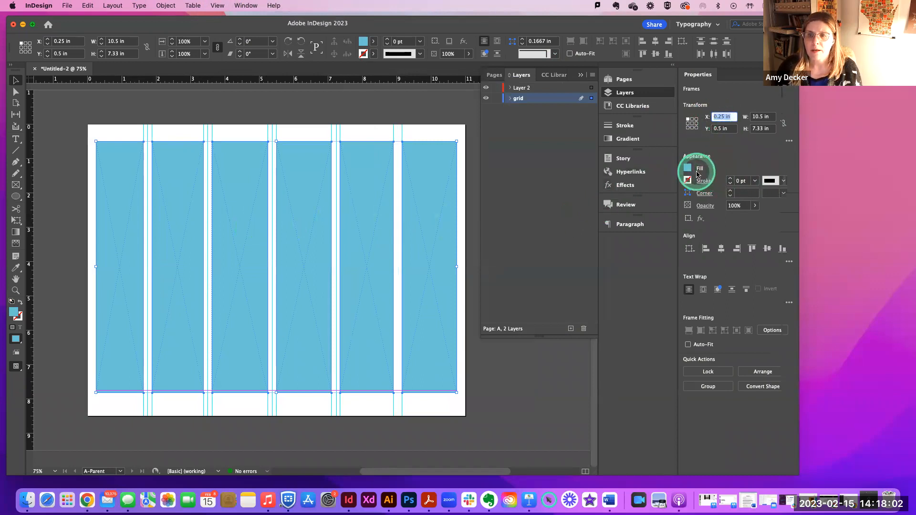
click(754, 205)
click(715, 219)
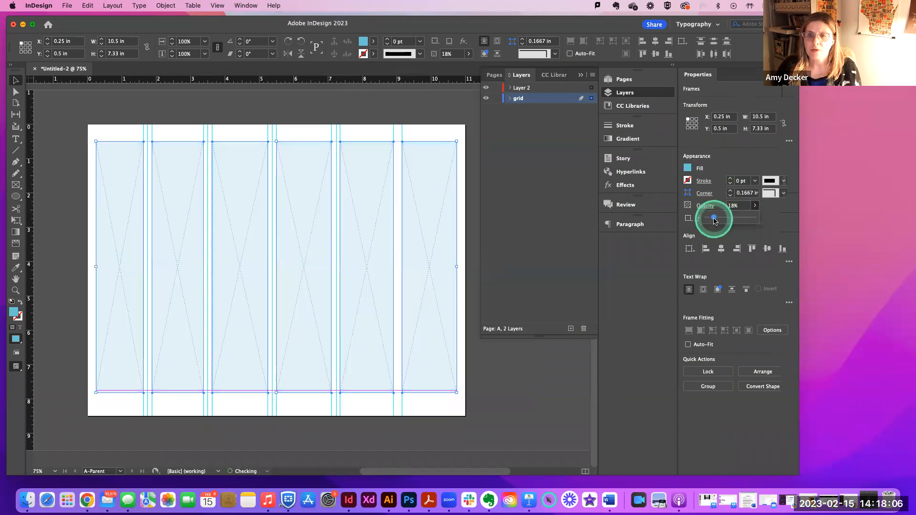
drag(714, 220, 713, 220)
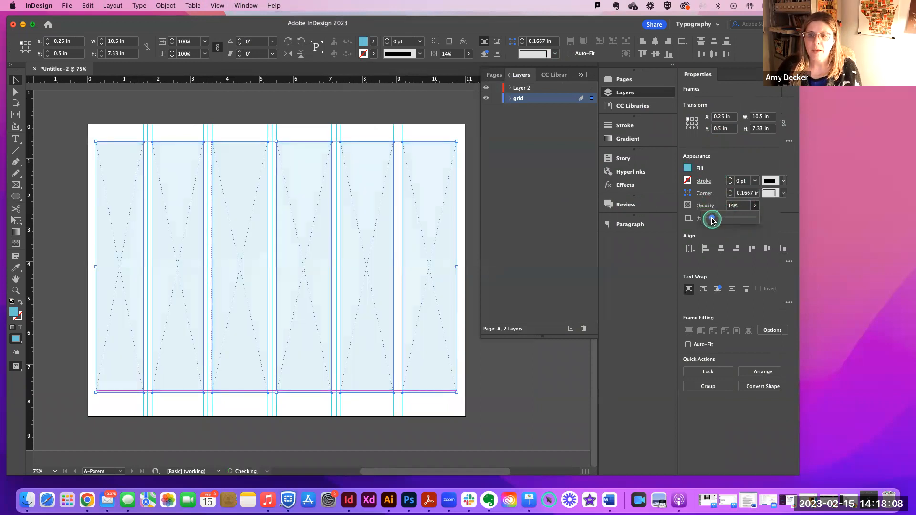
- Deselect the column frames, lock the grid layer and bring up the list of document pages
click(443, 118)
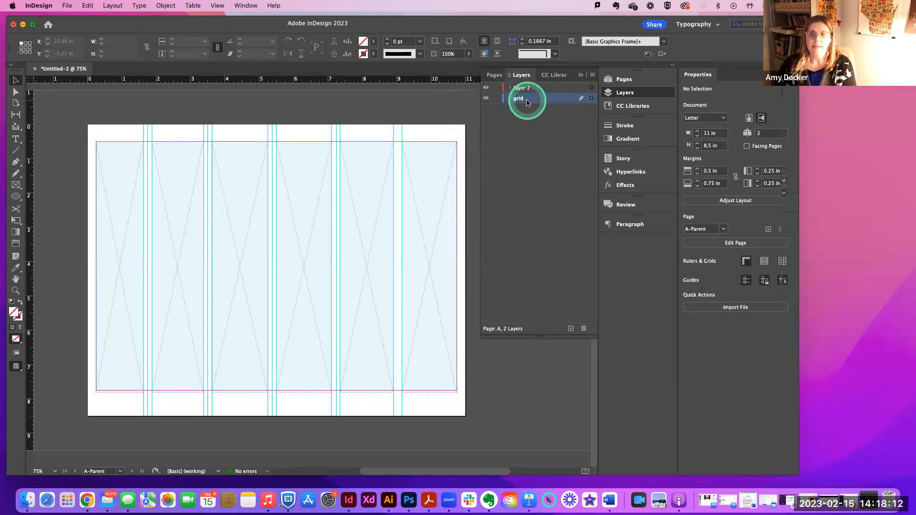
click(496, 98)
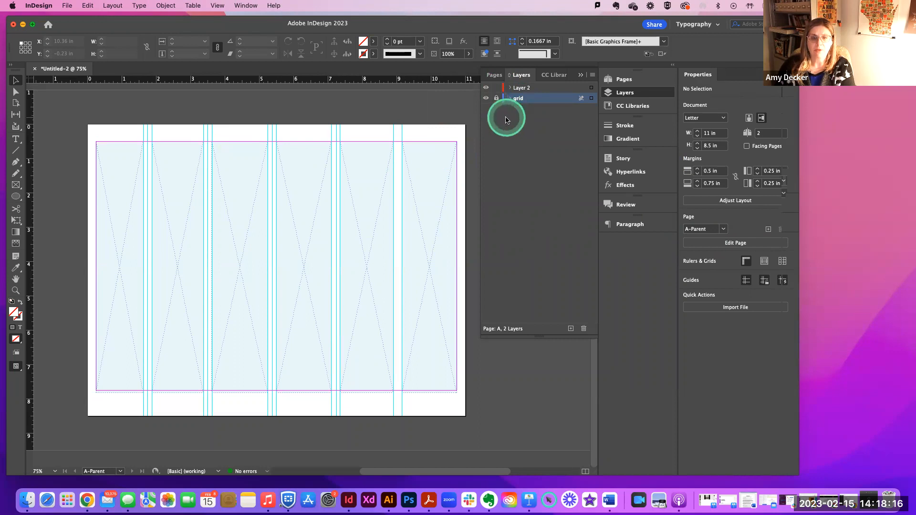
click(629, 80)
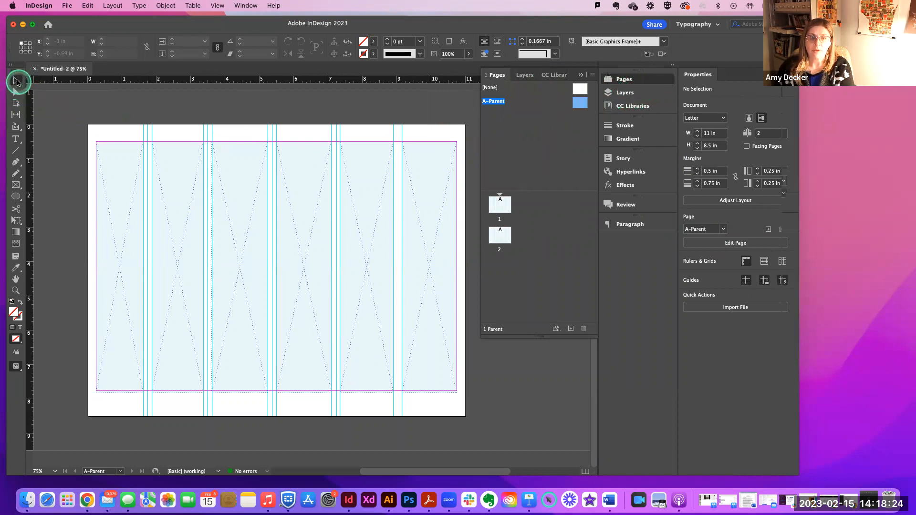
- Open page 1 to check the column grid inherited from A-Parent
click(615, 93)
click(614, 80)
click(495, 101)
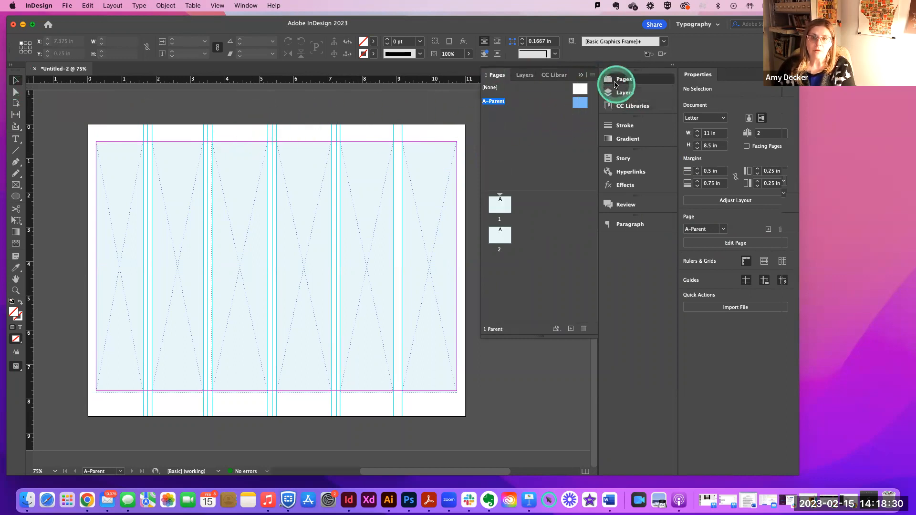
double_click(500, 205)
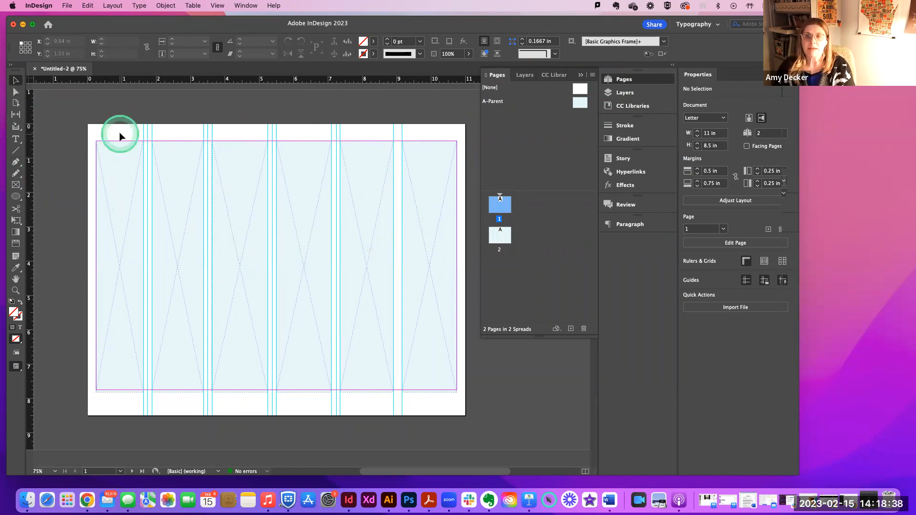
- Return to the A-Parent page and unlock the grid layer for editing
click(618, 90)
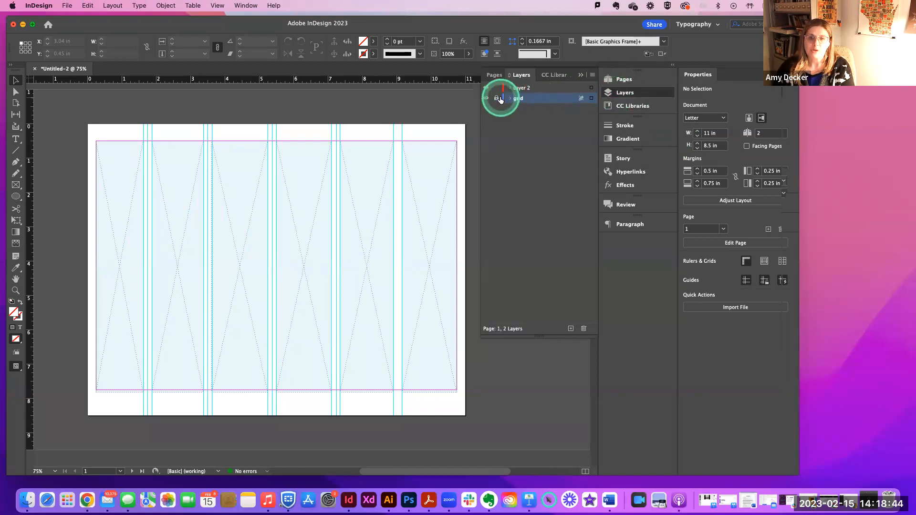
click(640, 78)
double_click(578, 104)
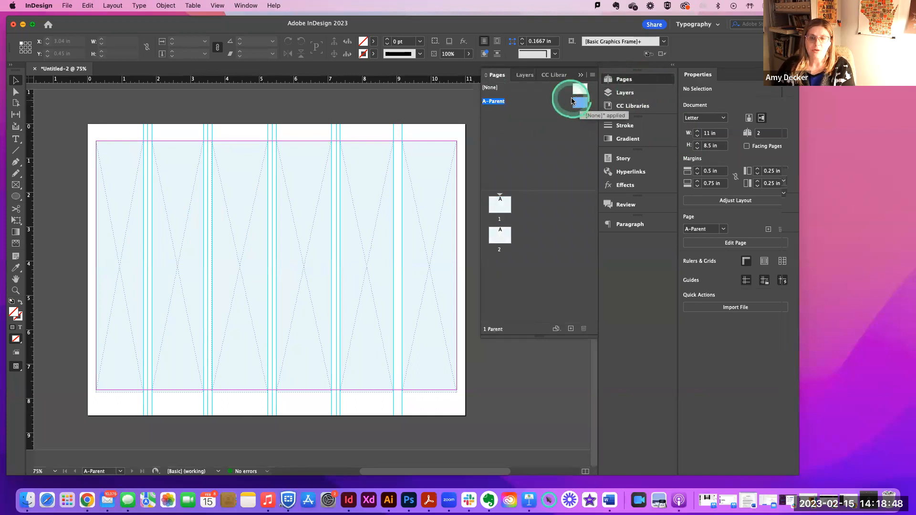
click(627, 94)
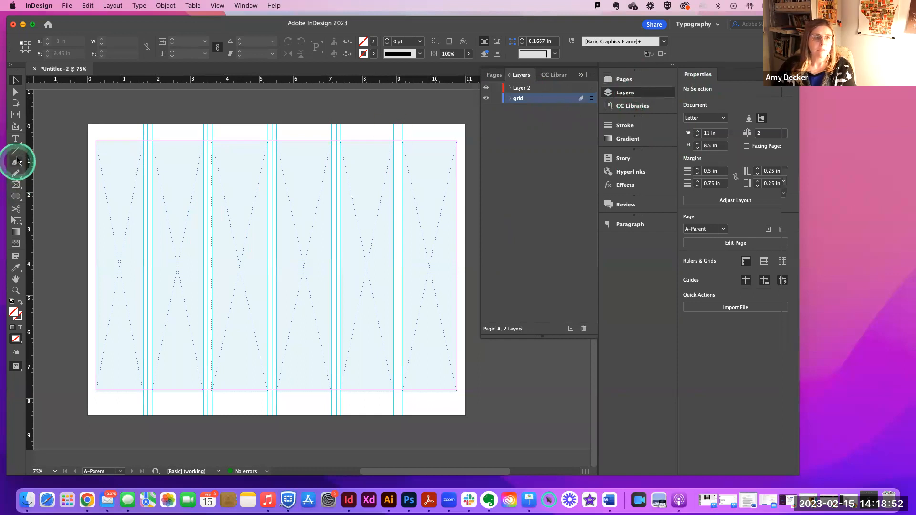
- Draw a 1.375 in square frame at the first column's upper margin corner and widen it to 10.5 in across all six columns
click(95, 144)
drag(96, 142, 144, 189)
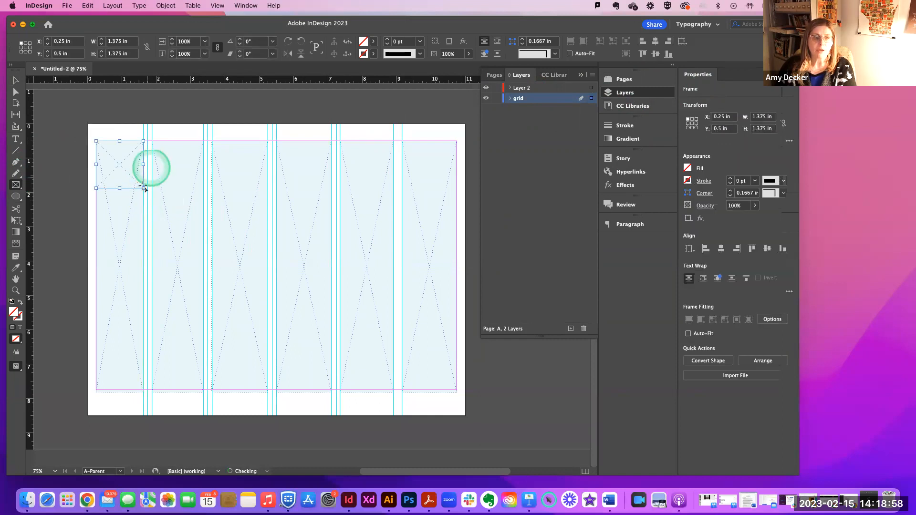
click(15, 80)
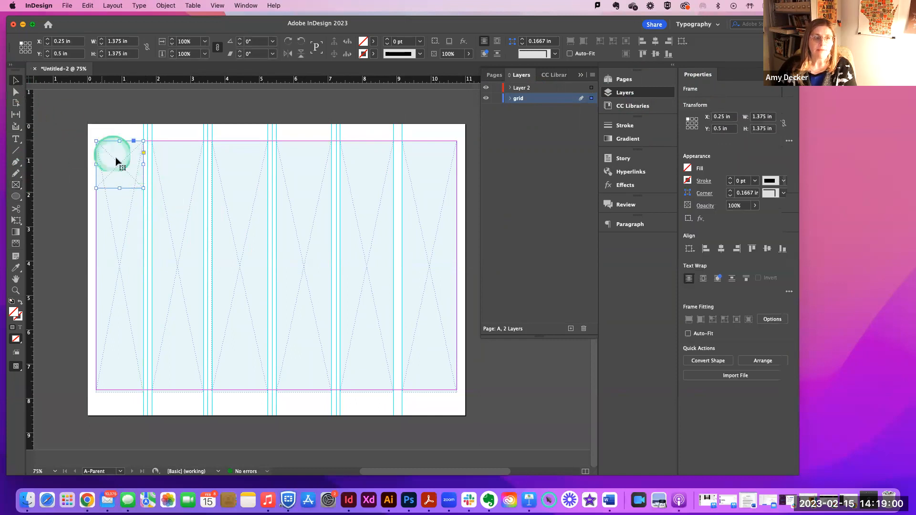
drag(143, 163, 457, 175)
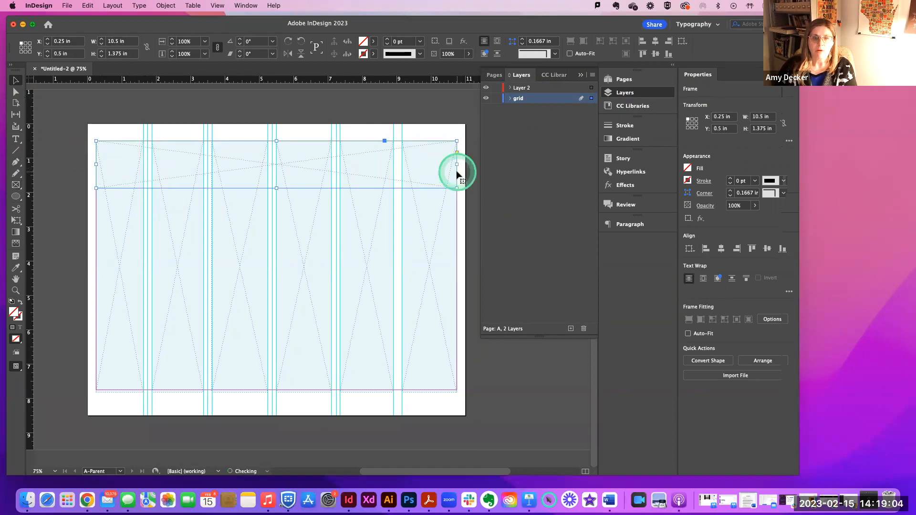
- Fill the full-width frame with green and lower its opacity to 20%
double_click(15, 314)
mouse_move(337, 226)
mouse_down()
mouse_move(290, 215)
mouse_move(304, 207)
mouse_up()
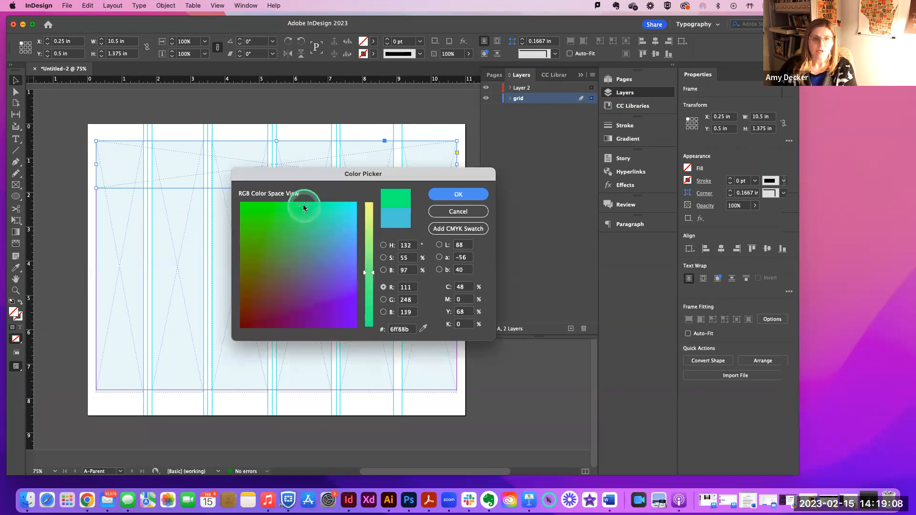
click(461, 195)
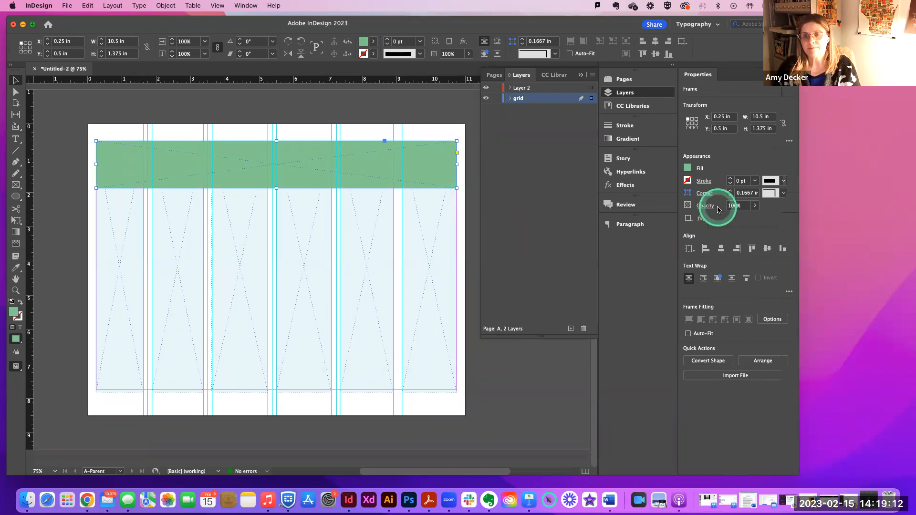
drag(756, 208, 719, 219)
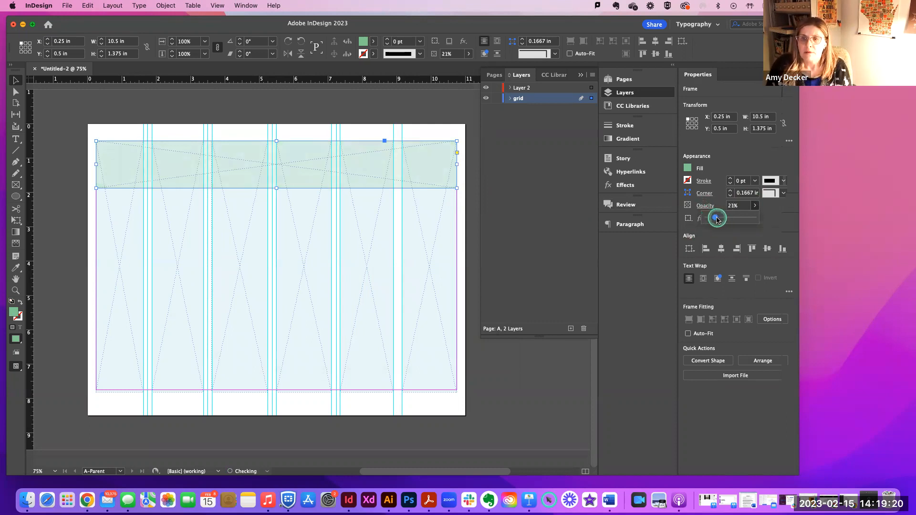
drag(716, 218, 716, 217)
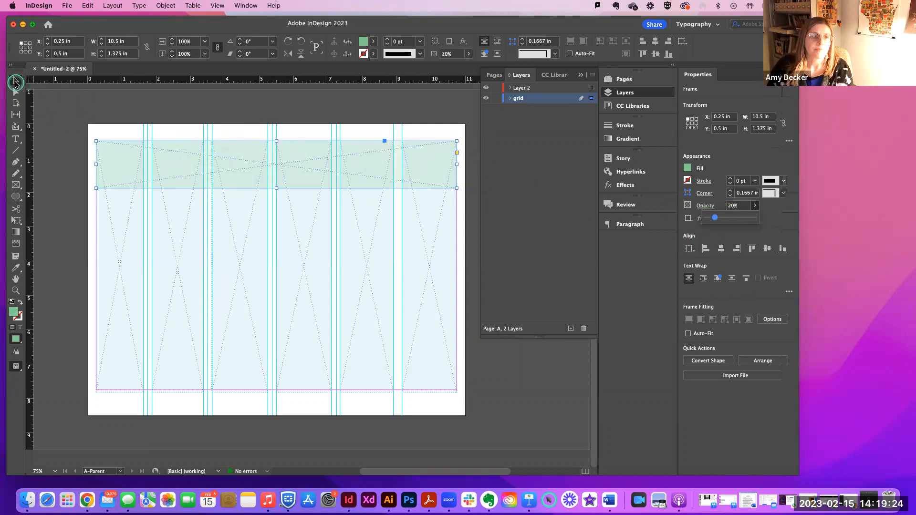
click(84, 137)
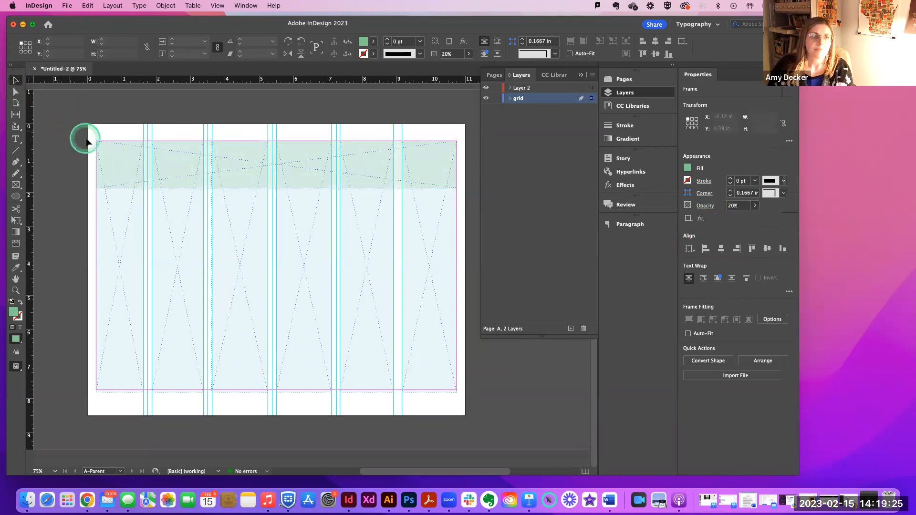
click(306, 178)
key(super+v)
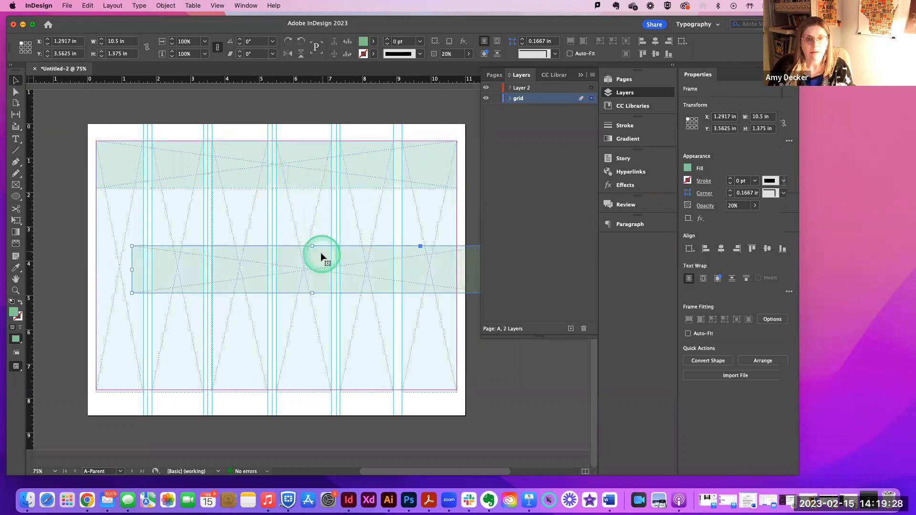
key(super+z)
- Duplicate the green band down the page into five evenly spaced rows, with the copies running from Y 2.125 in to Y 7 in
click(299, 178)
drag(299, 174, 301, 232)
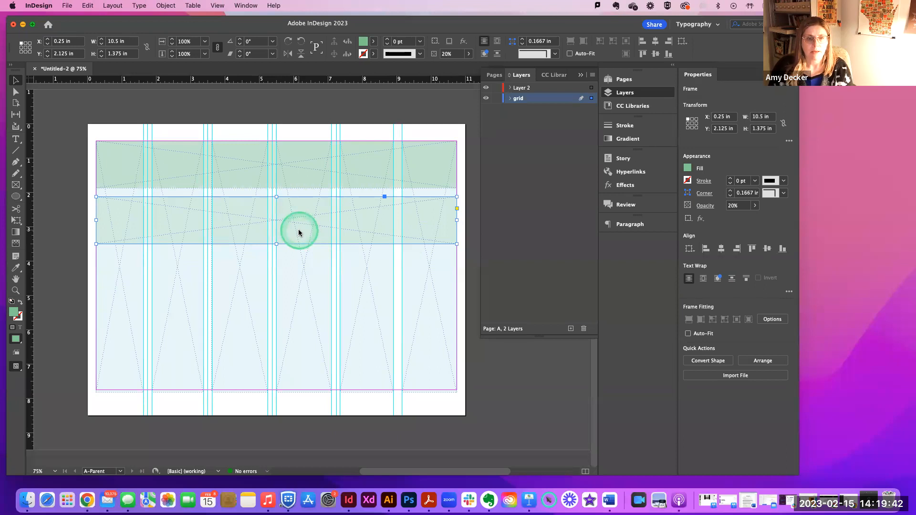
key(super+d)
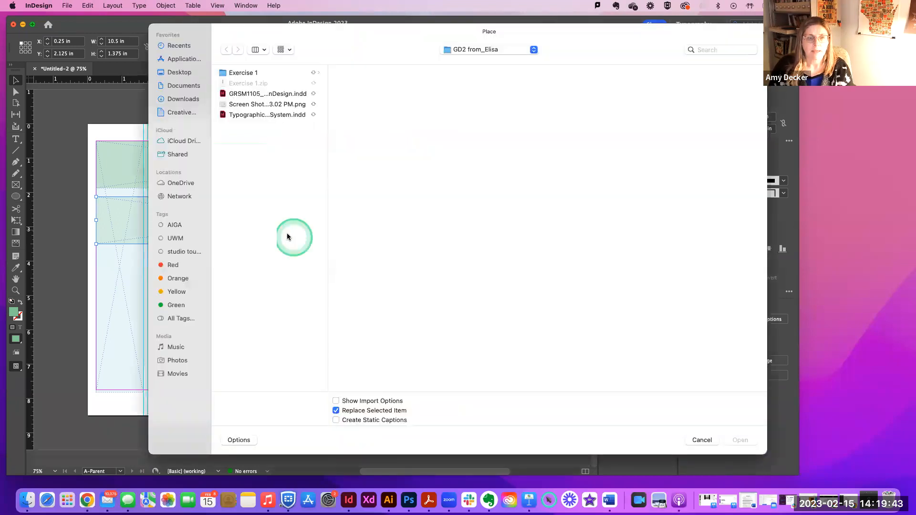
click(702, 439)
drag(286, 229, 284, 284)
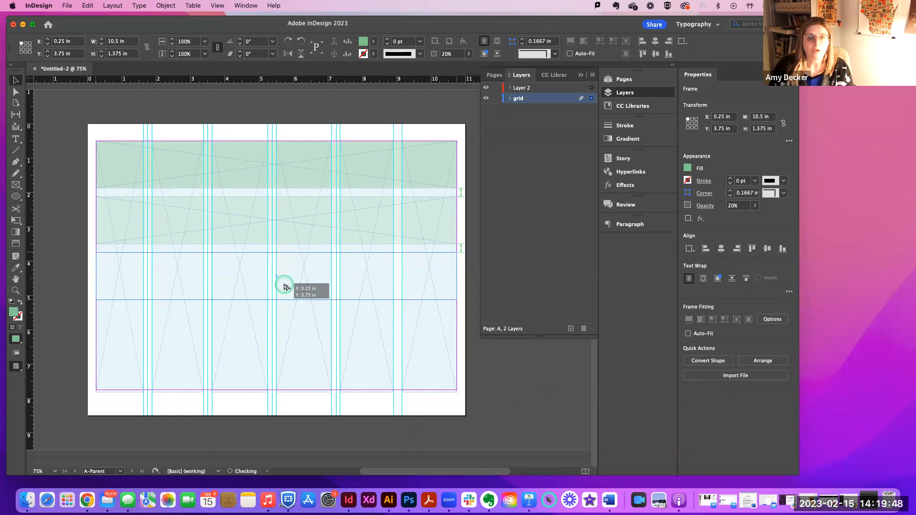
drag(285, 286, 301, 394)
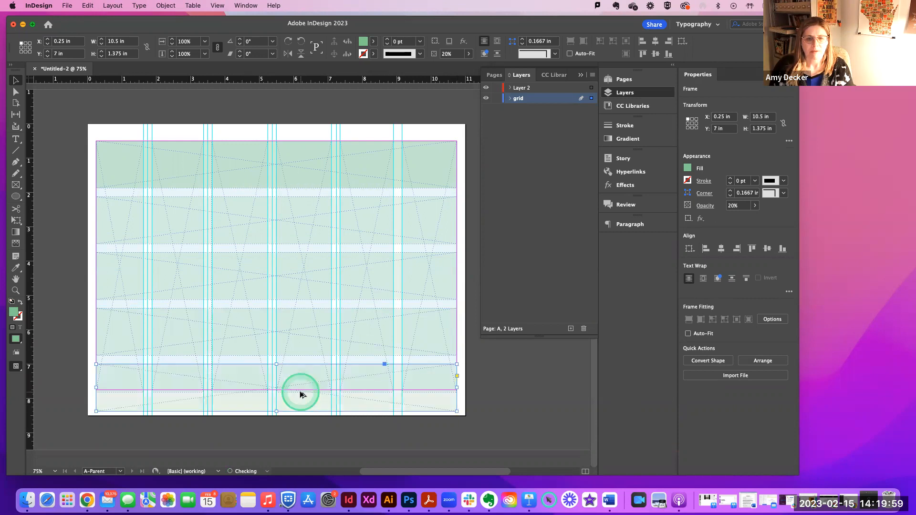
- Deselect the row bands, lock the grid layer and open pages 1 and 2 to check the inherited grid
click(505, 408)
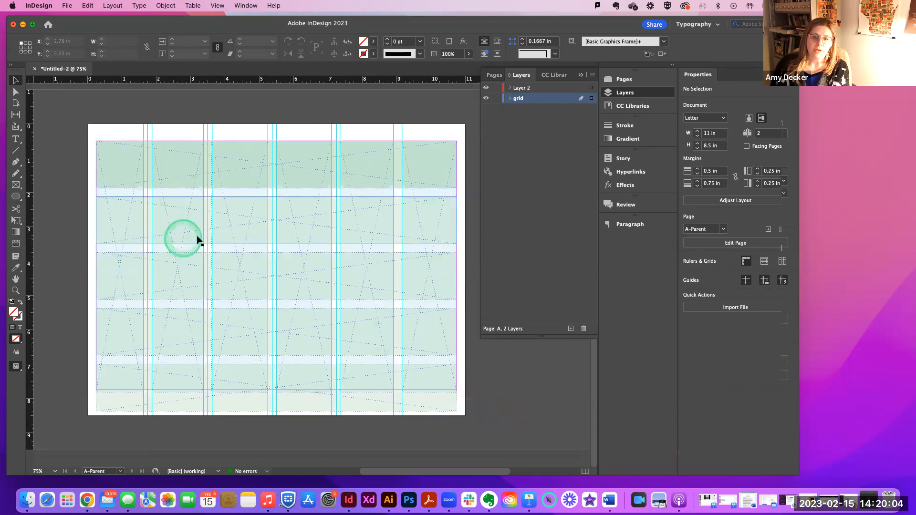
click(495, 98)
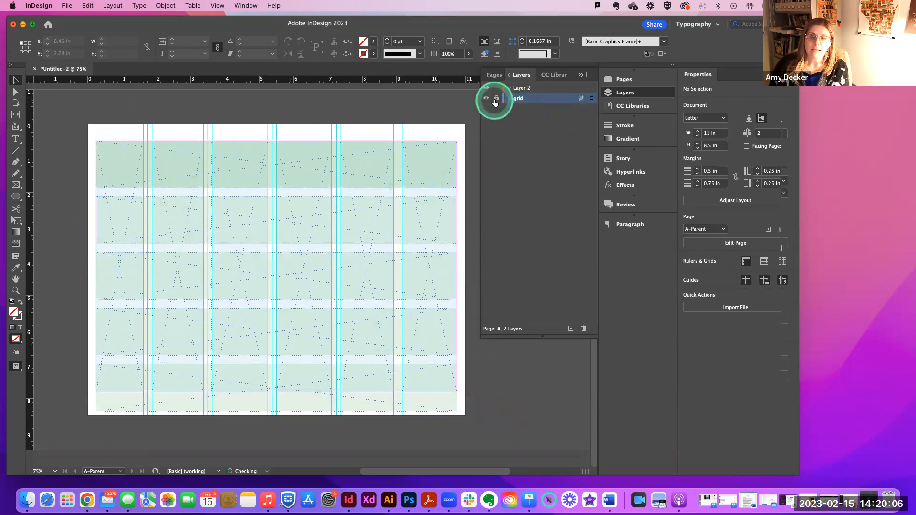
click(622, 80)
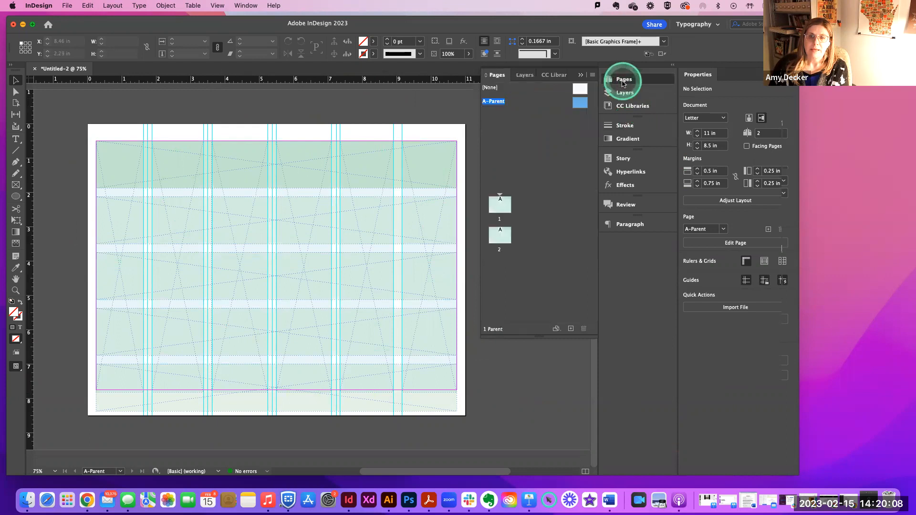
click(499, 205)
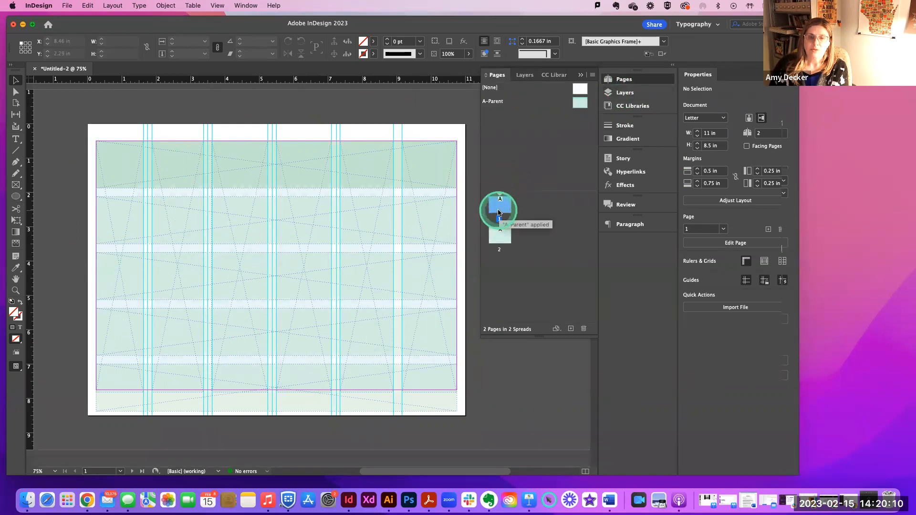
double_click(499, 238)
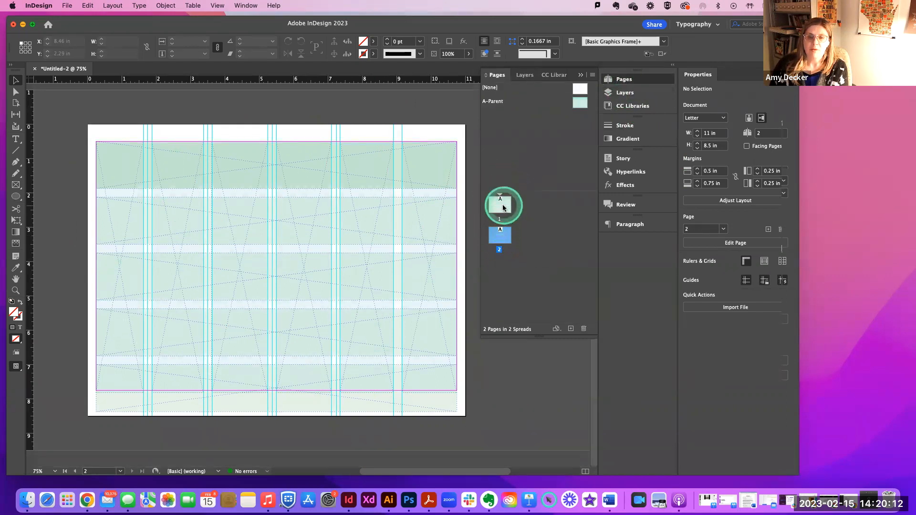
double_click(502, 205)
double_click(507, 240)
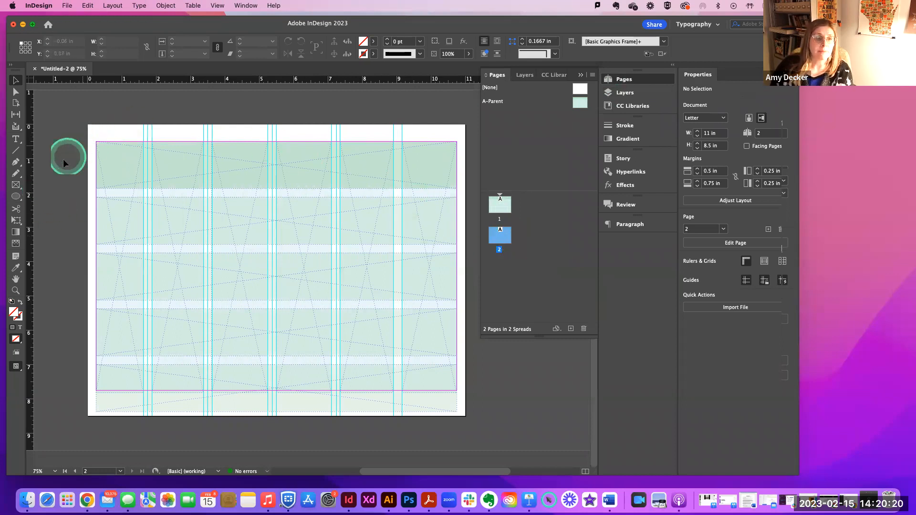
- Unlock the grid layer on A-Parent and draw a vertical line about 9.02 in long at X 3.5 in, centred in the second gutter
click(15, 152)
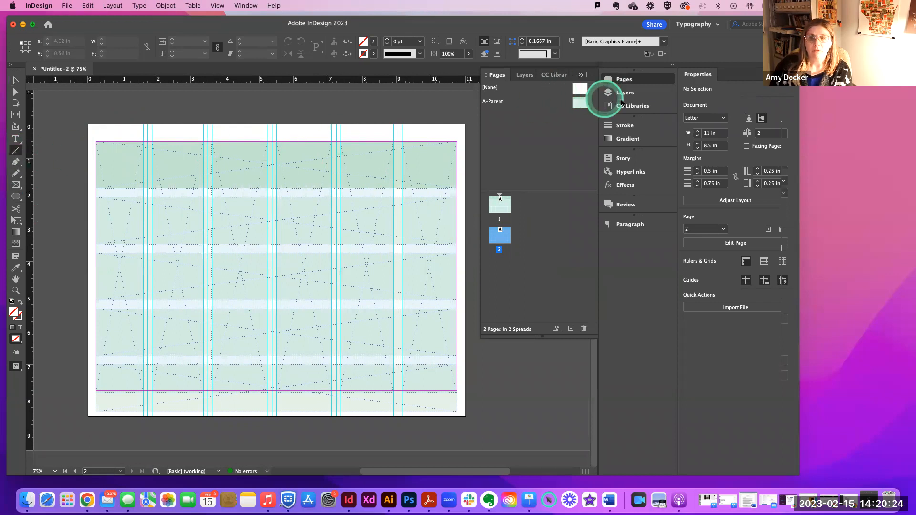
double_click(586, 102)
click(624, 94)
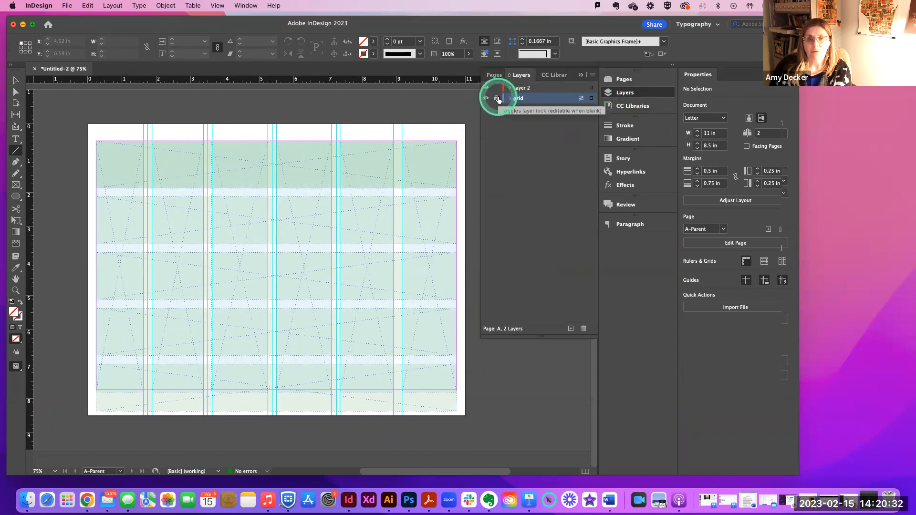
click(496, 99)
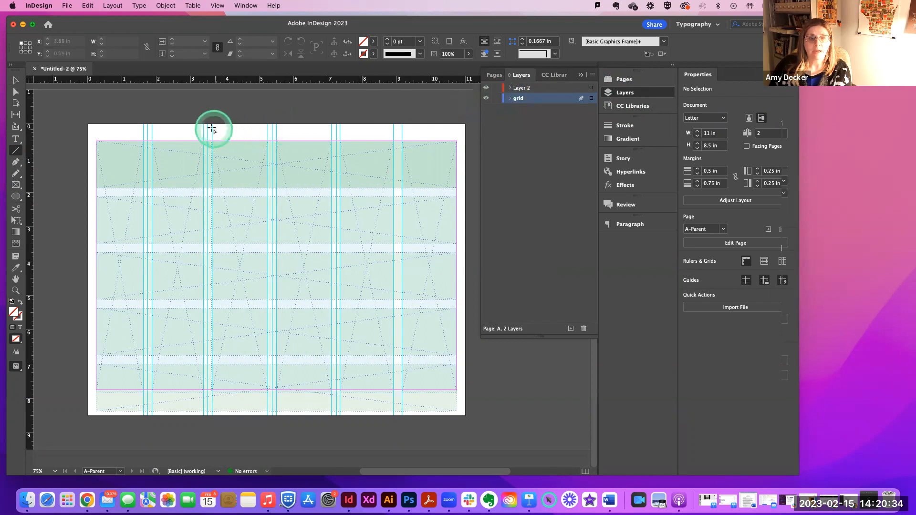
drag(206, 121, 198, 431)
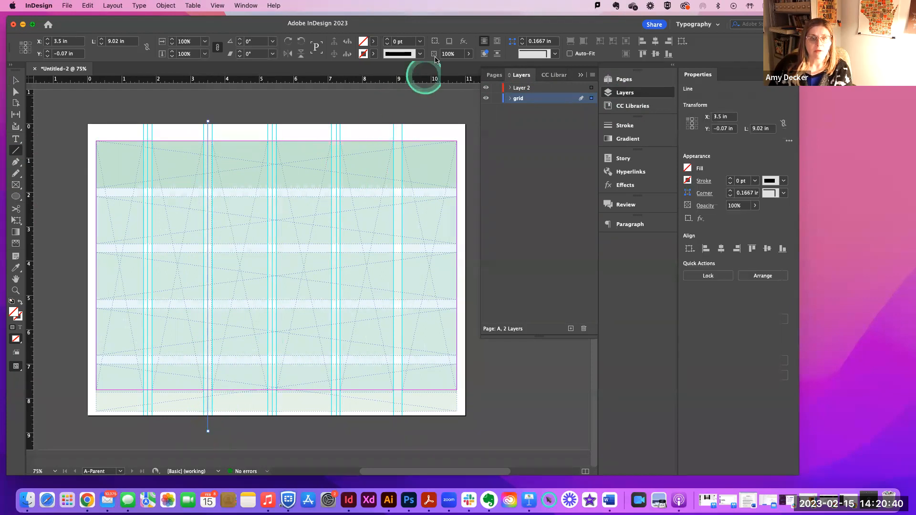
- Give the vertical gutter line a black Dotted stroke with a weight of 0.5 pt
click(419, 56)
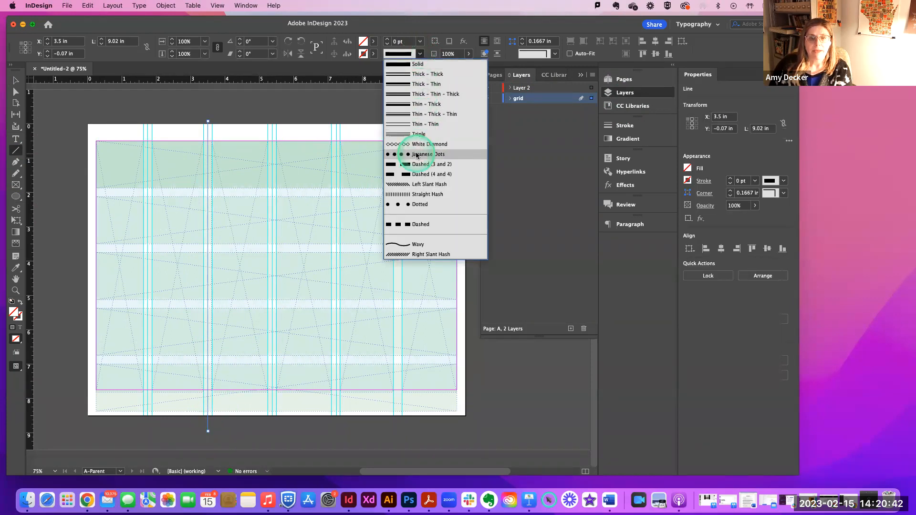
click(408, 203)
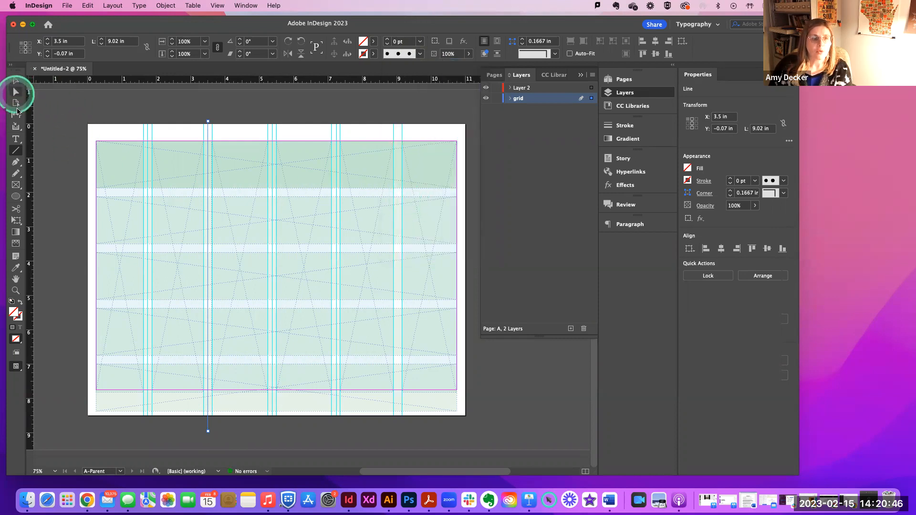
click(18, 317)
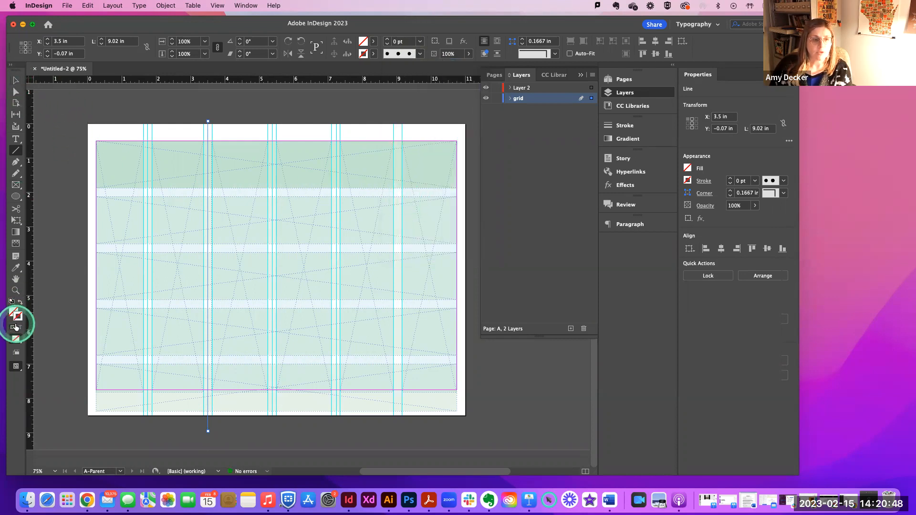
double_click(17, 315)
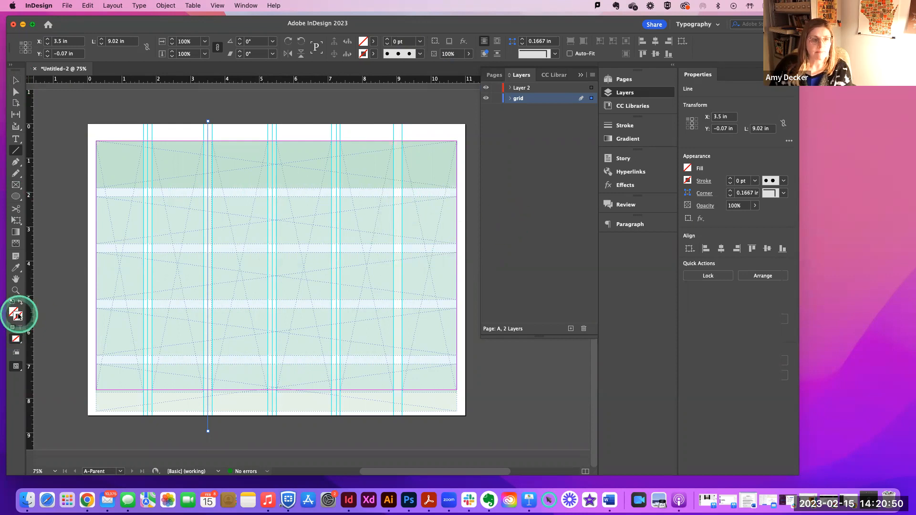
drag(280, 316, 240, 328)
drag(366, 326, 370, 329)
click(454, 196)
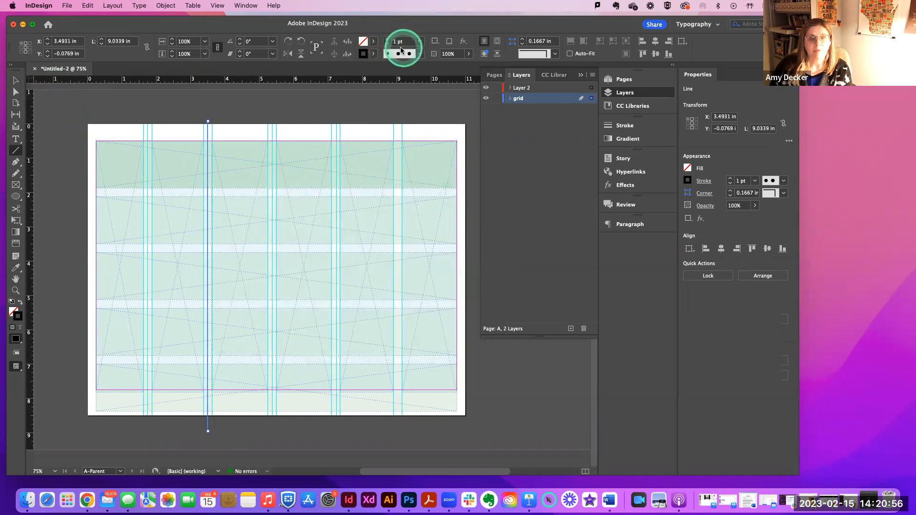
click(424, 45)
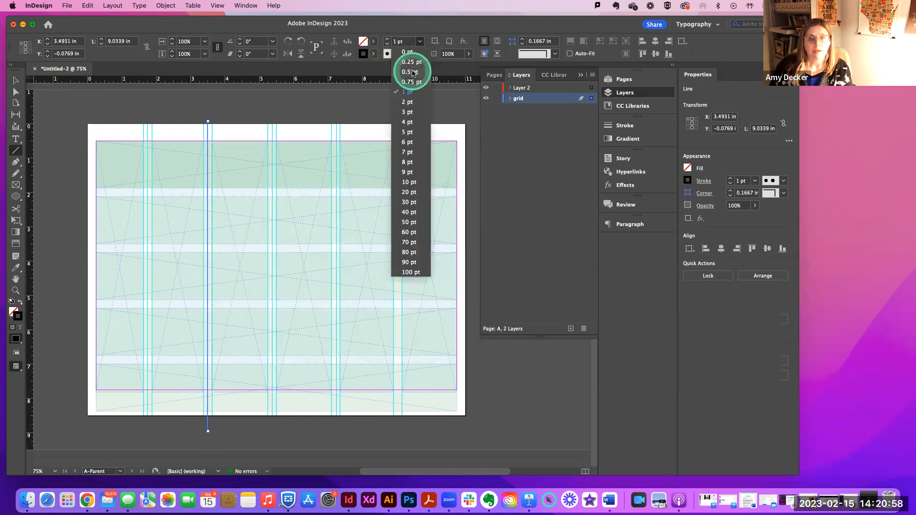
click(419, 71)
click(19, 79)
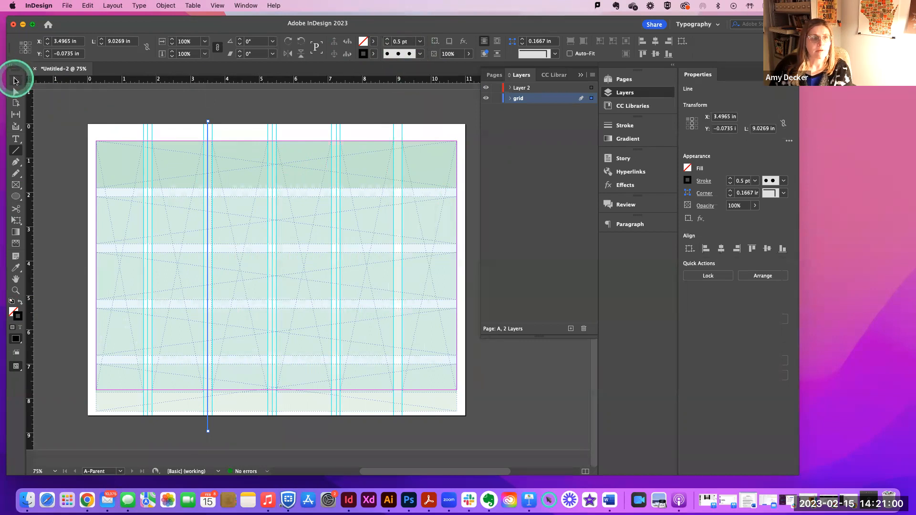
- Try to copy the dotted line from the second gutter into the middle of the fourth gutter
click(123, 120)
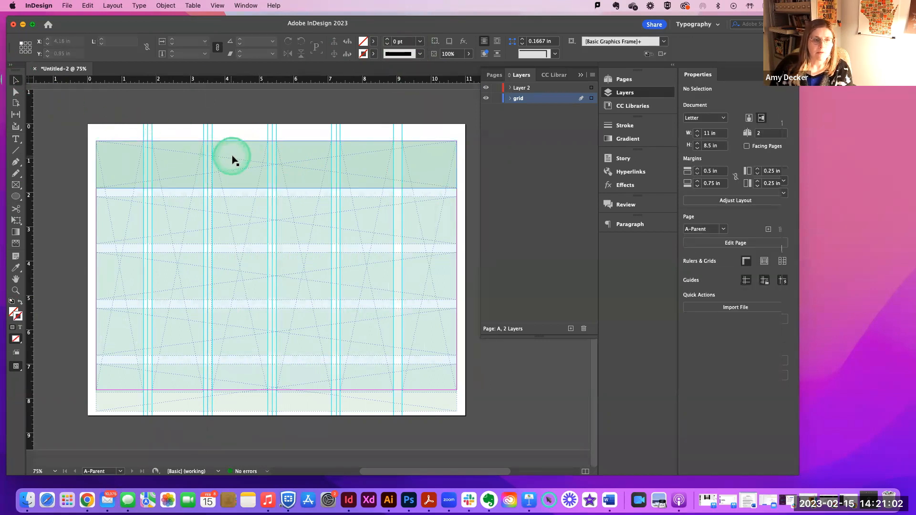
scroll(231, 157, up, 1)
drag(209, 150, 337, 163)
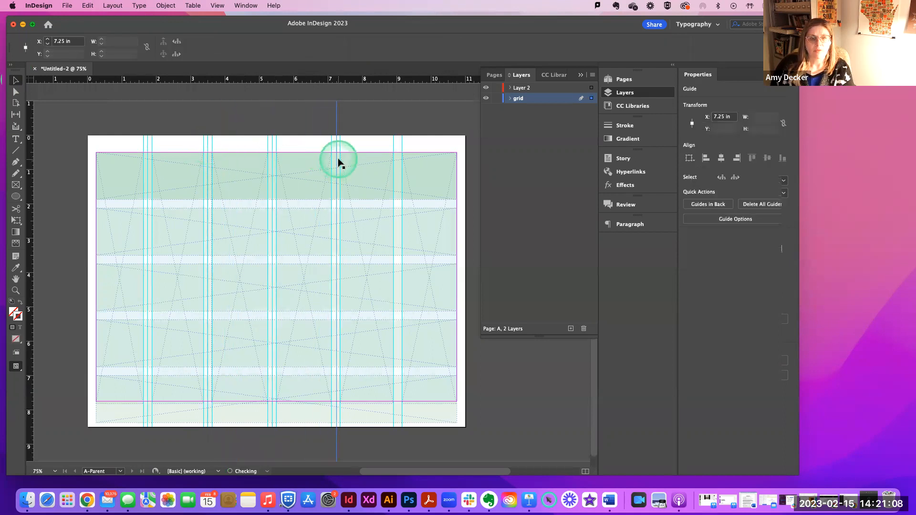
click(376, 126)
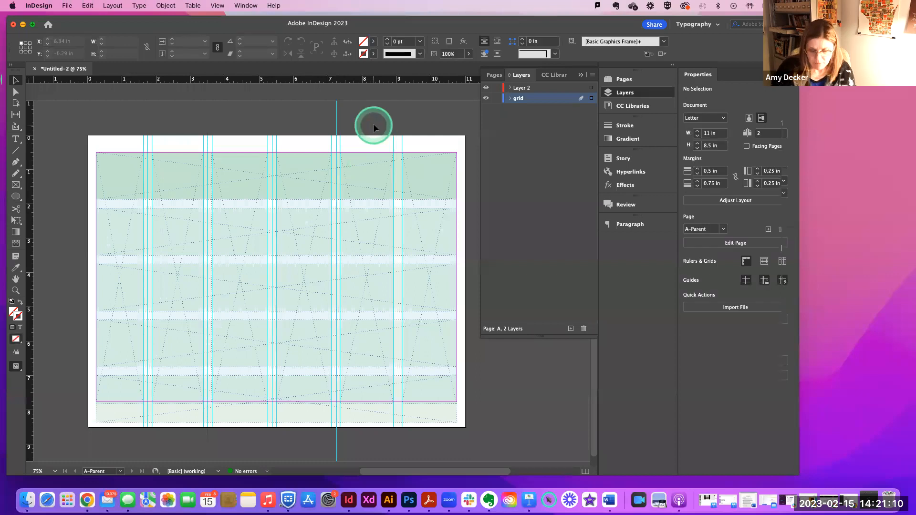
key(super+equal)
key(super+equal)
key(super+equal)
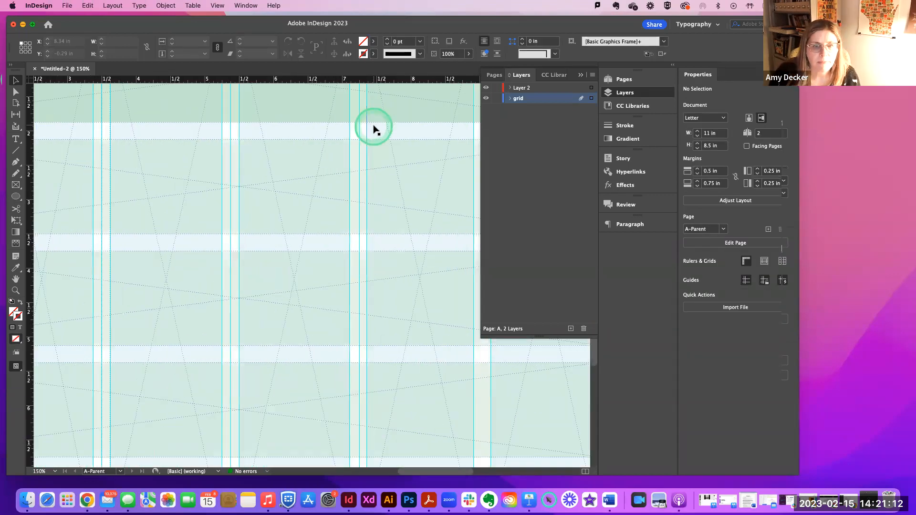
scroll(374, 129, up, 5)
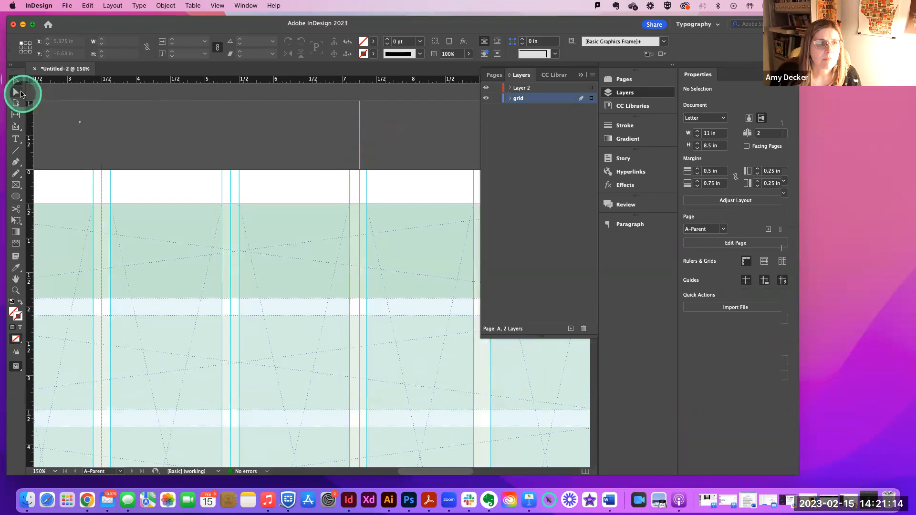
scroll(130, 176, left, 2)
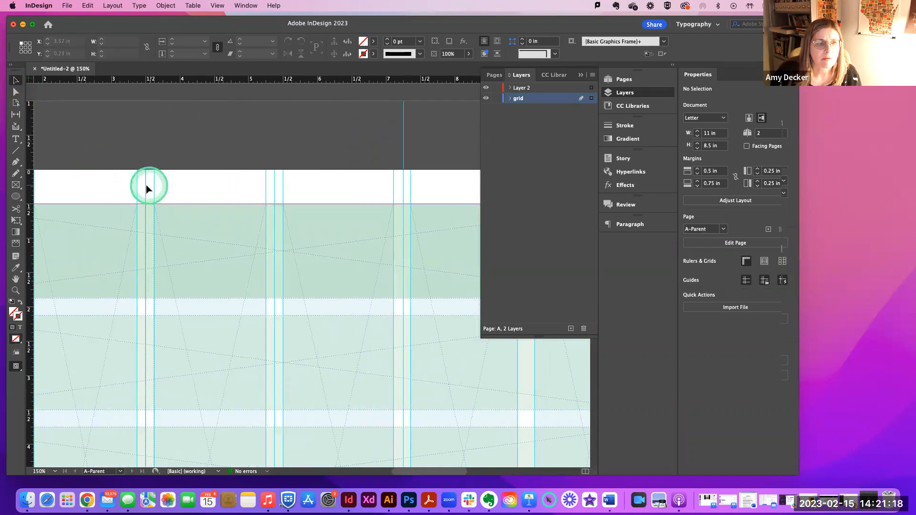
drag(143, 185, 403, 205)
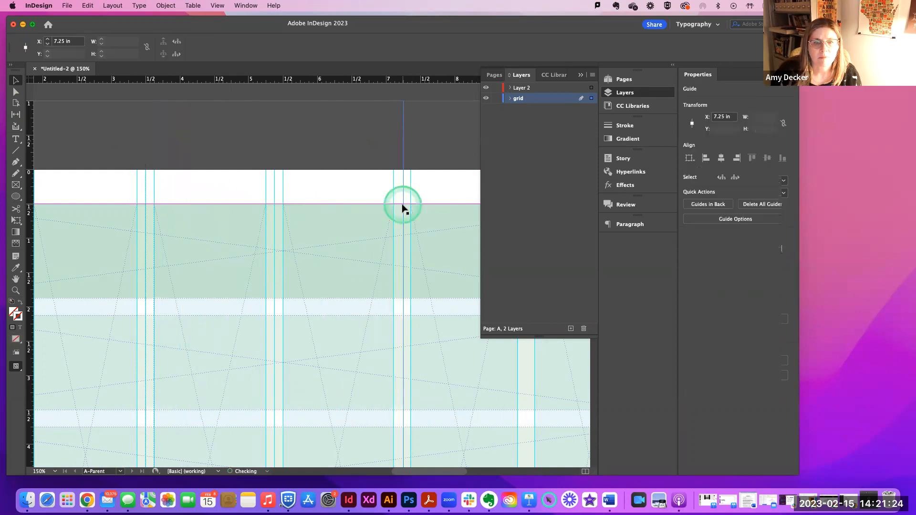
click(381, 142)
click(402, 184)
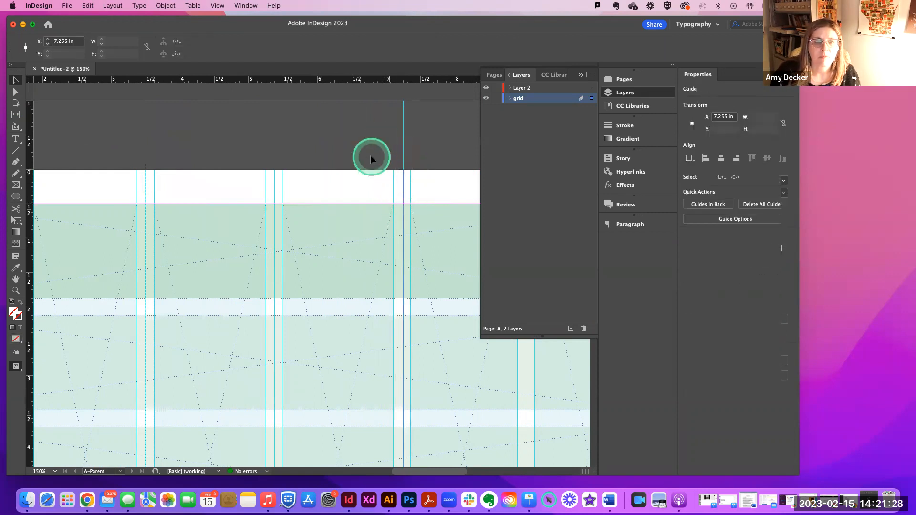
- Hide all the guides in the document
click(217, 6)
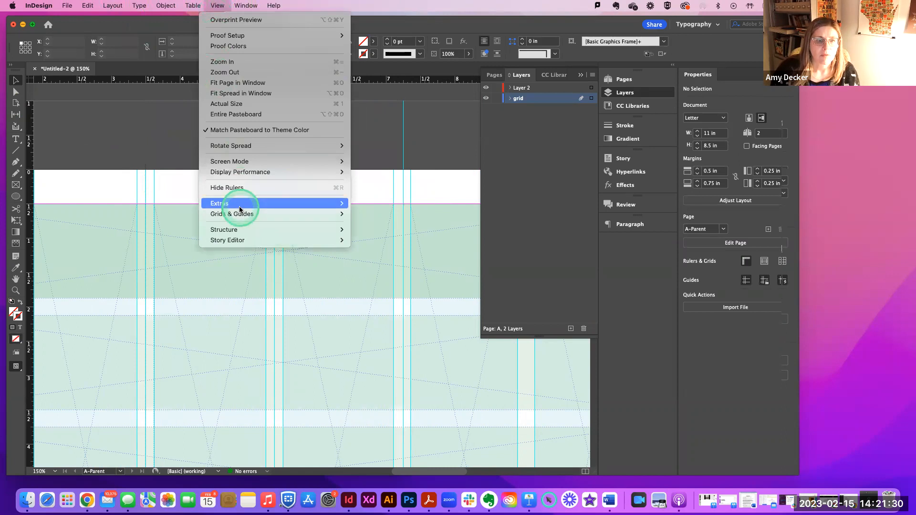
mouse_move(317, 223)
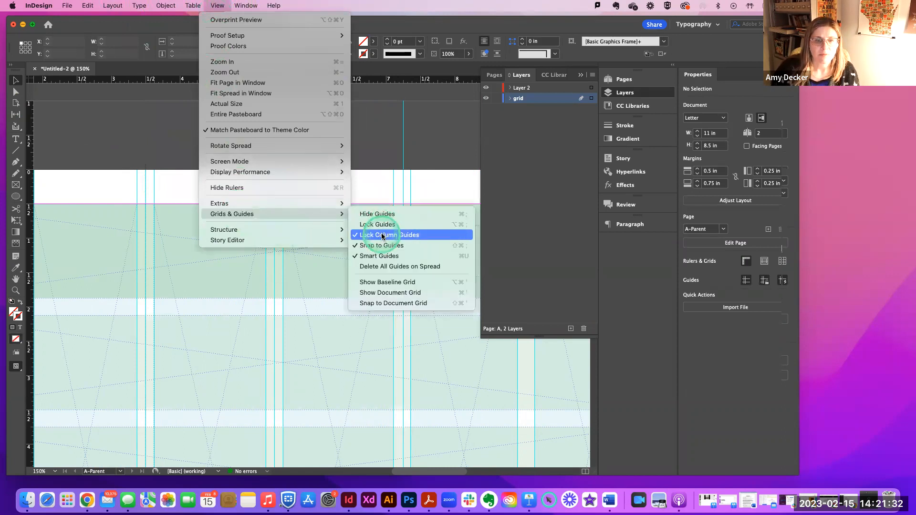
click(375, 214)
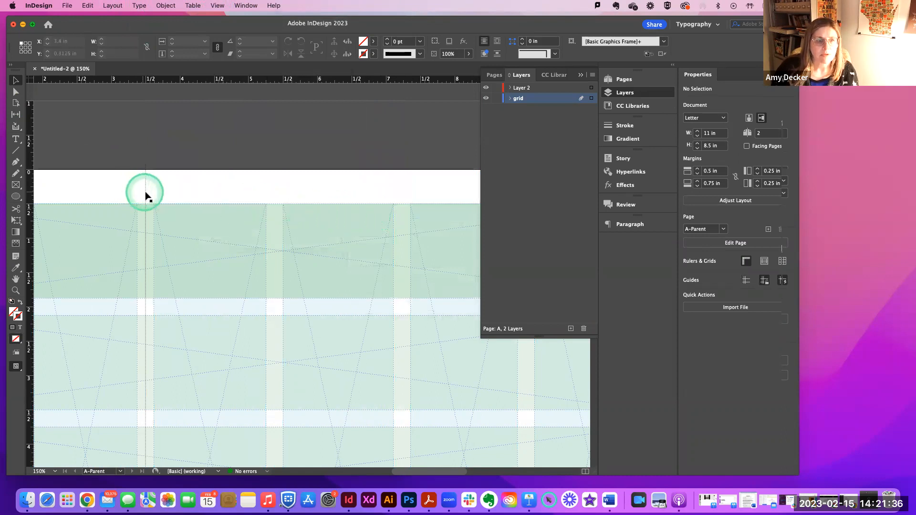
- Duplicate the dotted vertical line from the second gutter into the fourth gutter, at about X 7.23 in
drag(145, 192, 225, 199)
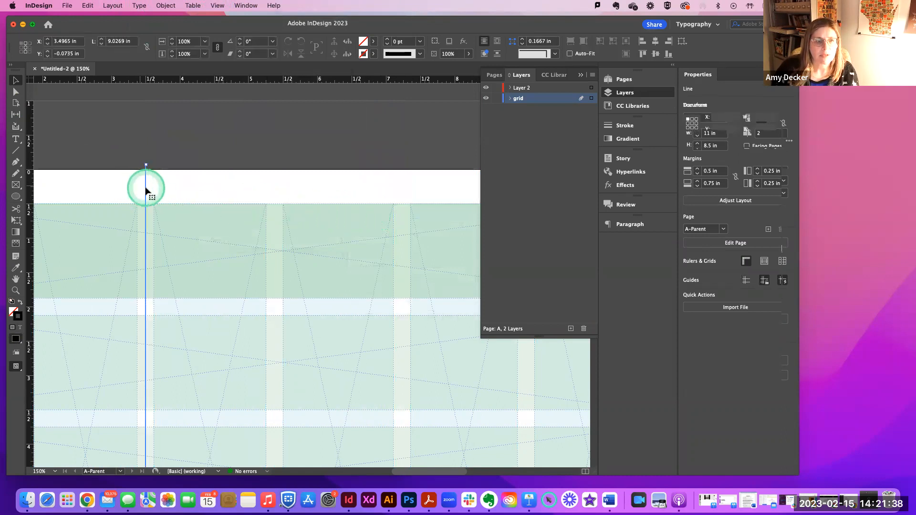
drag(145, 191, 403, 201)
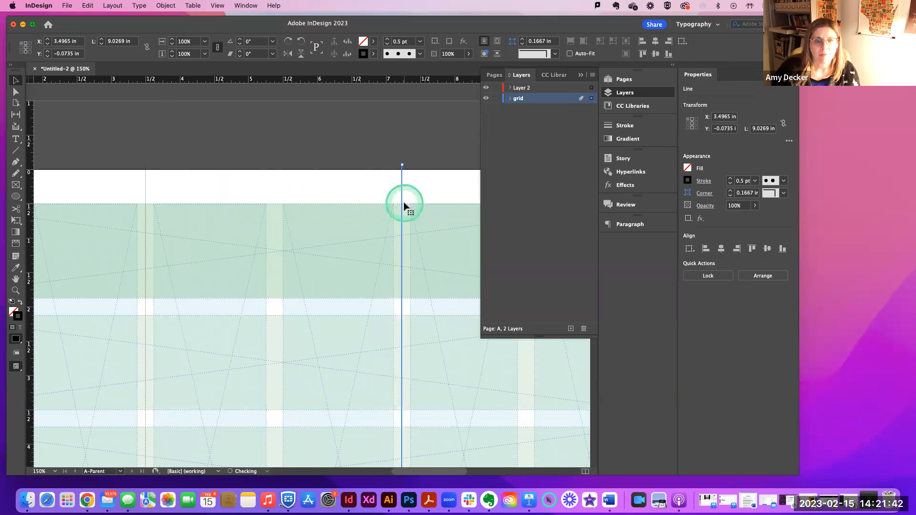
click(362, 177)
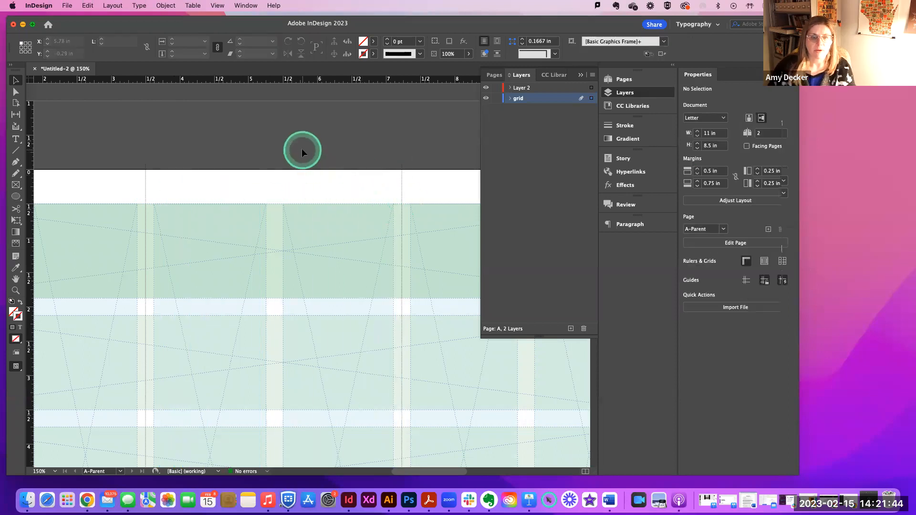
- Lock the grid layer and open page 1 to check the inherited dotted lines
scroll(301, 148, down, 5)
key(super+minus)
key(super+minus)
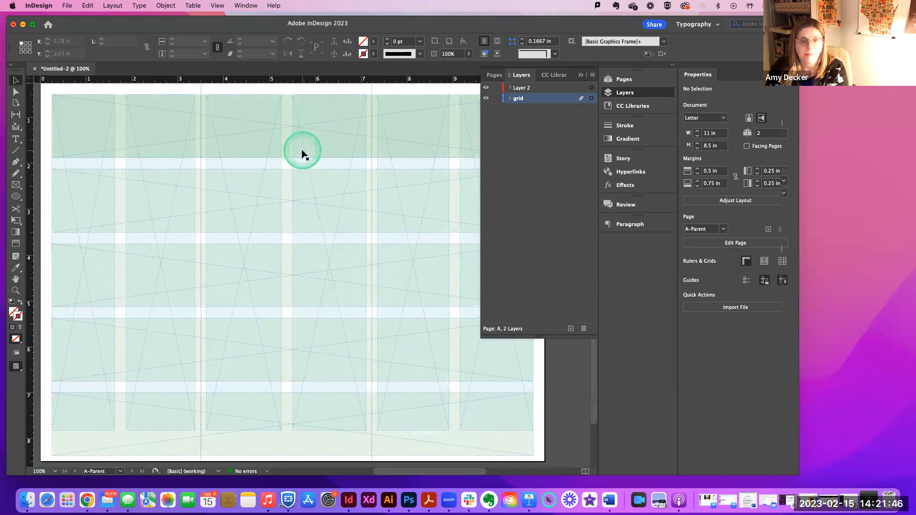
scroll(302, 154, up, 1)
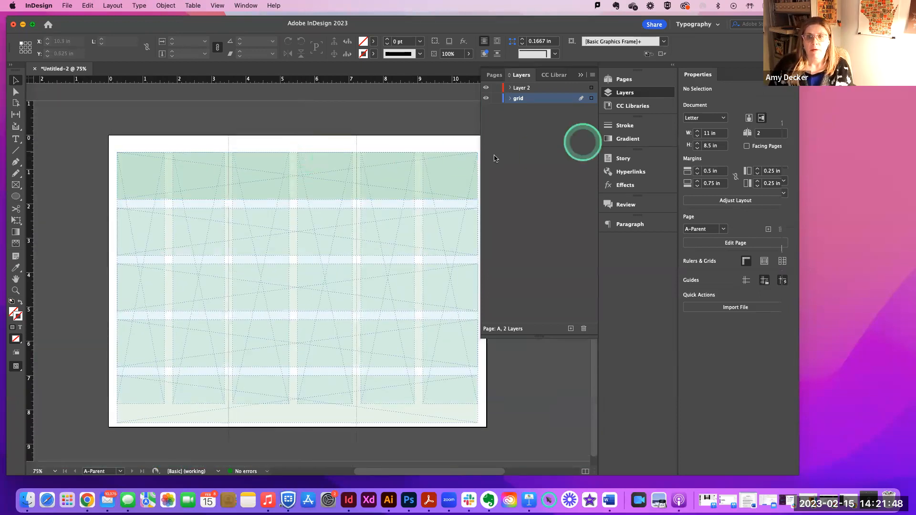
click(496, 98)
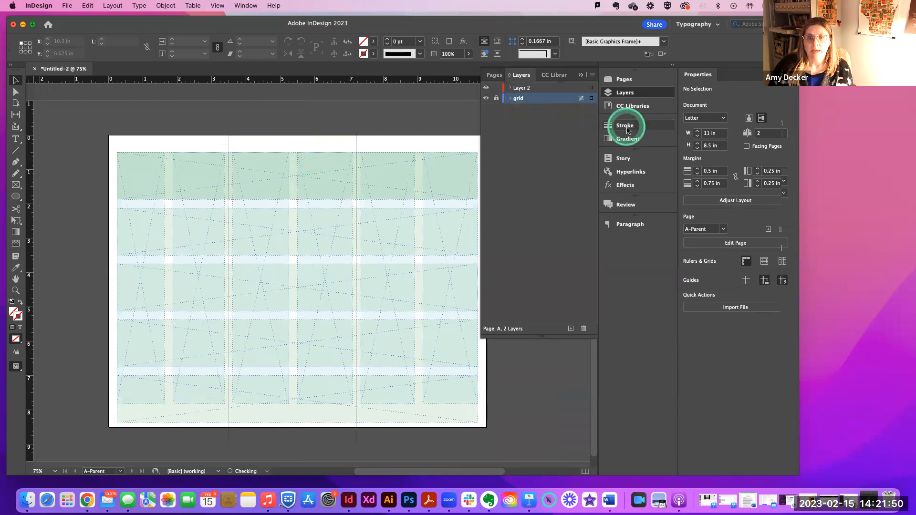
click(624, 79)
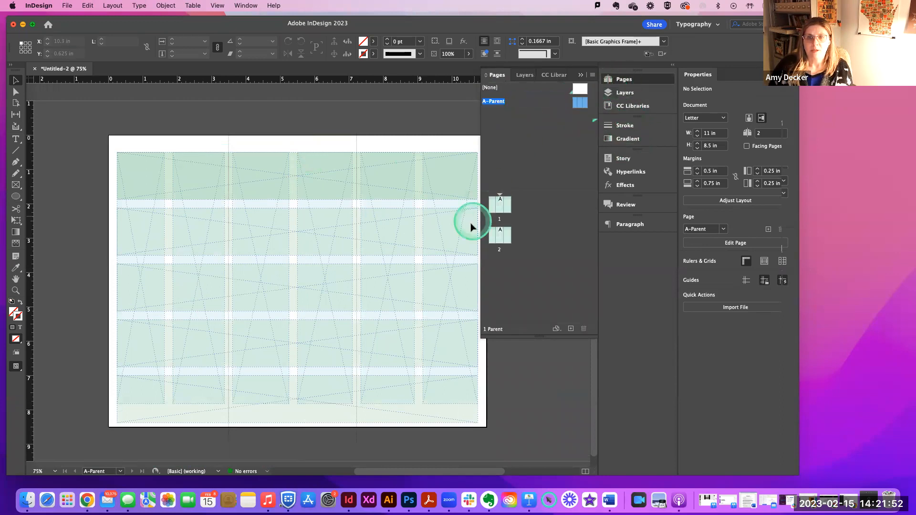
double_click(499, 206)
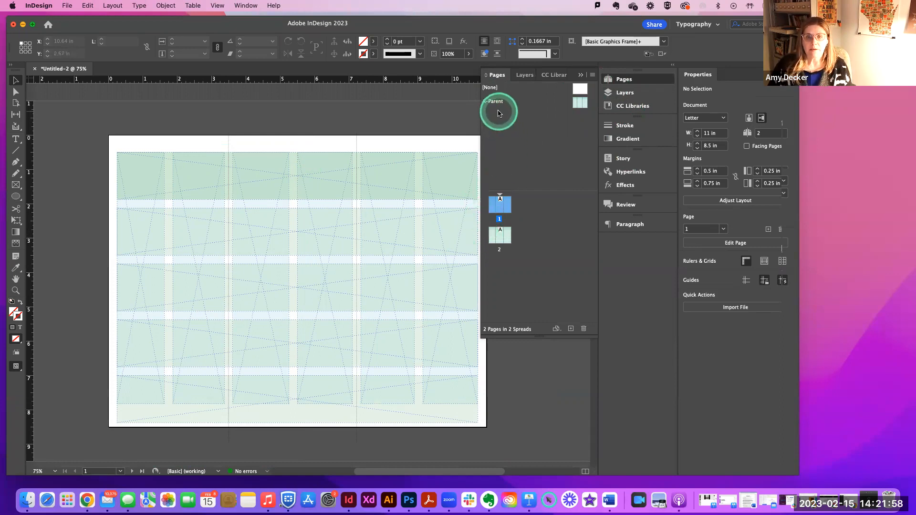
- Hide the grid layer on page 1 to see which items it controls, and show it again
click(619, 93)
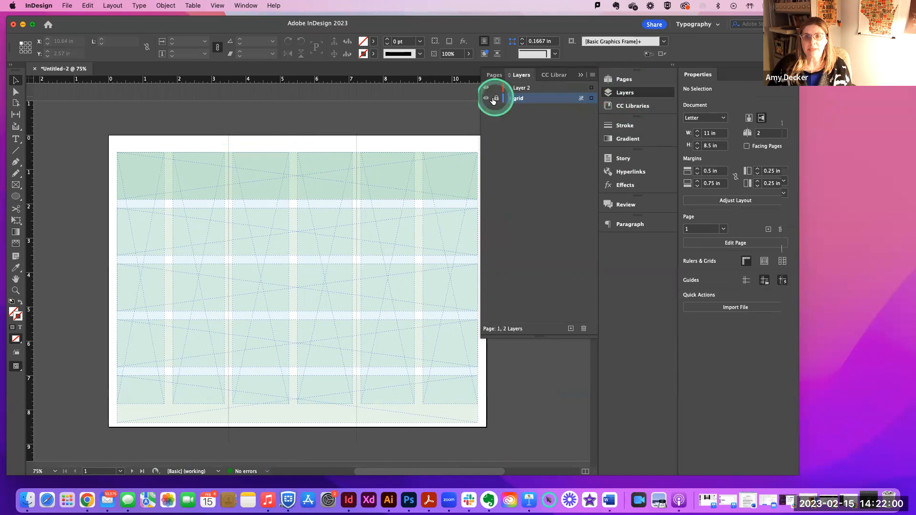
click(486, 99)
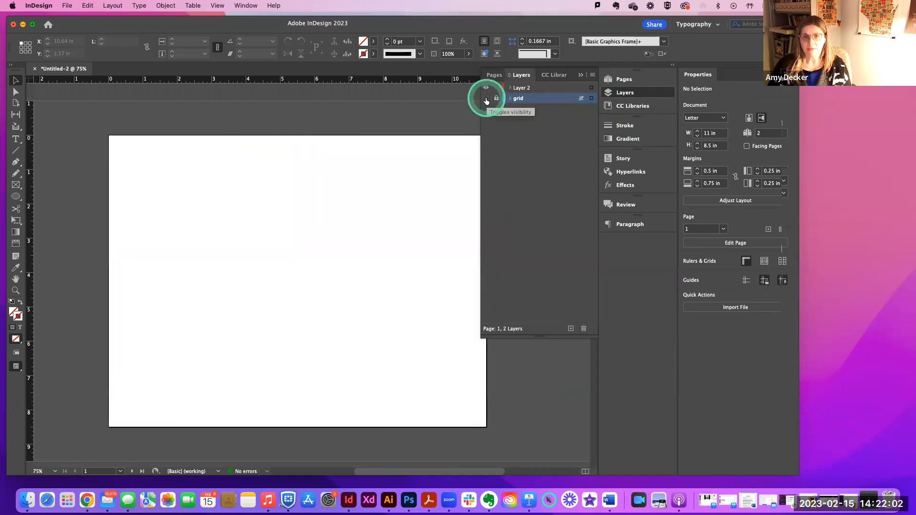
click(486, 98)
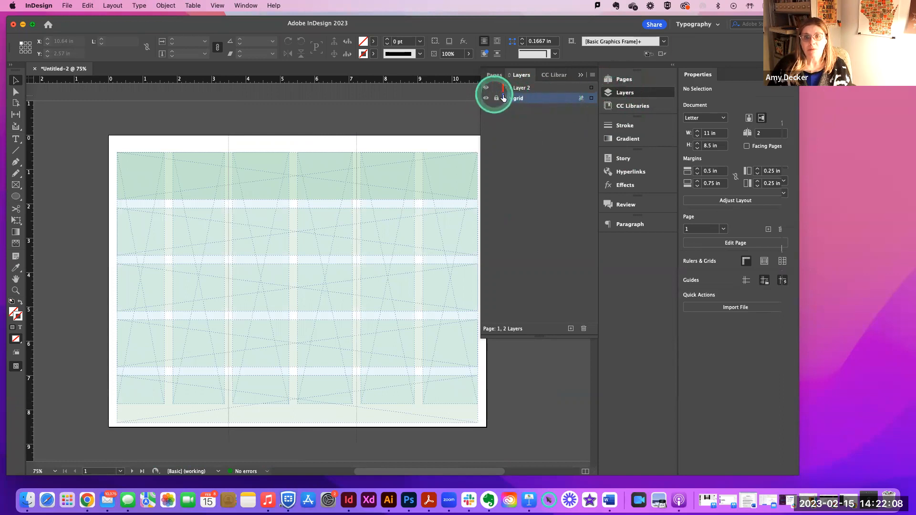
- Unlock the grid layer and try to select both dotted gutter lines from page 1
click(623, 80)
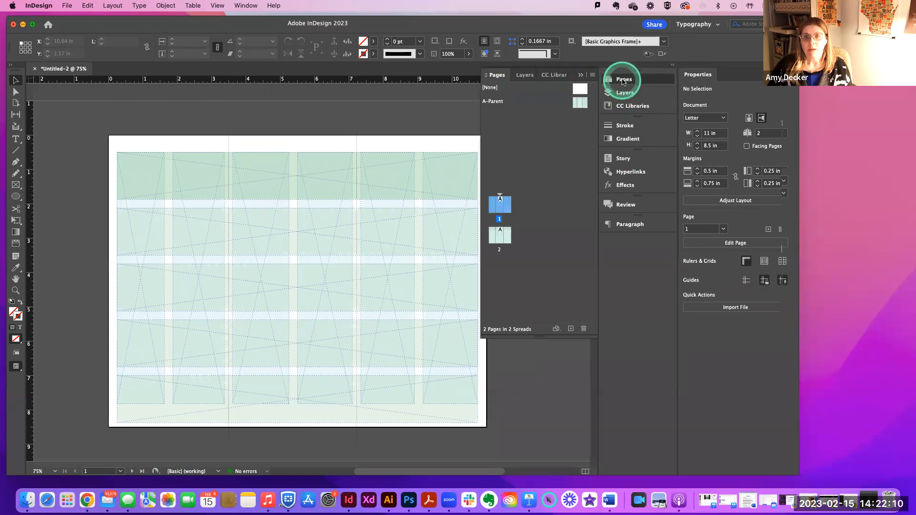
click(580, 102)
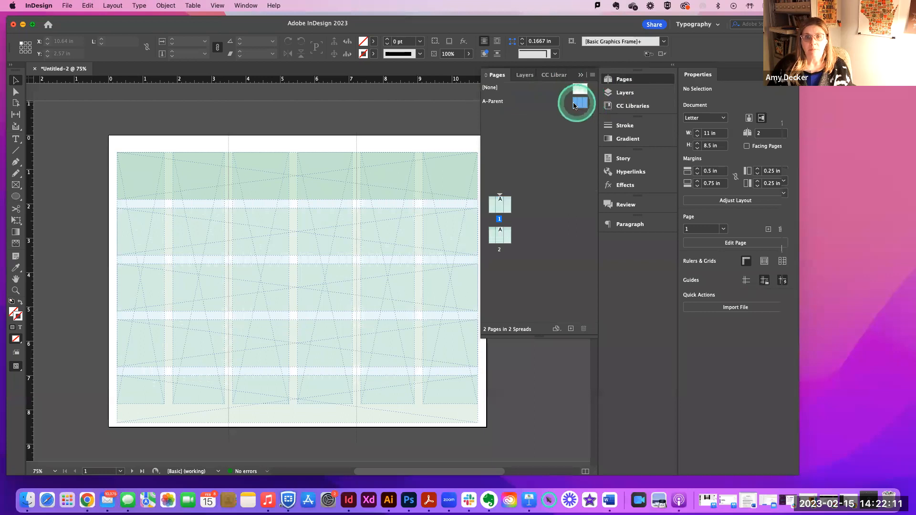
click(636, 93)
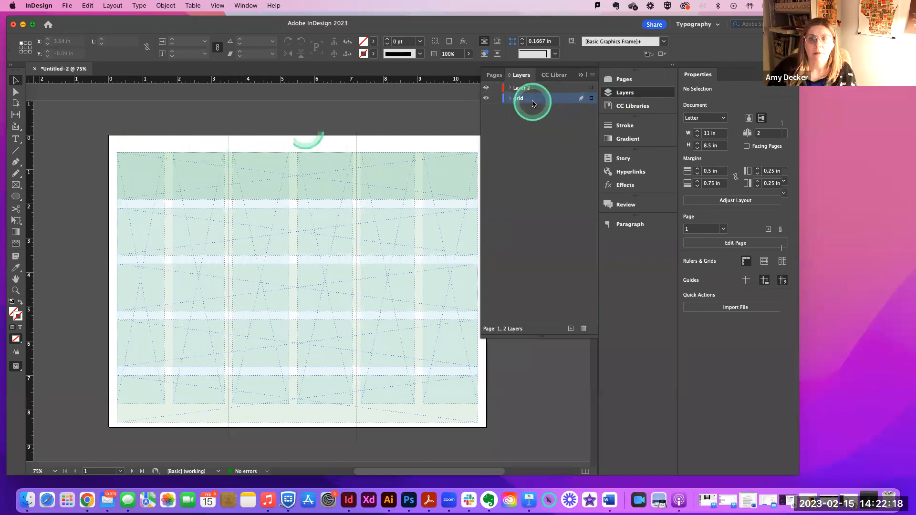
drag(210, 127, 384, 139)
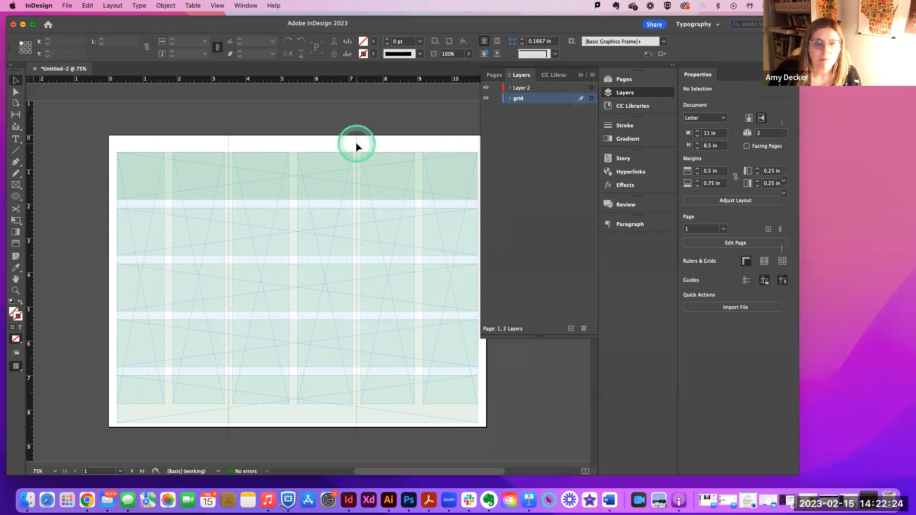
click(16, 91)
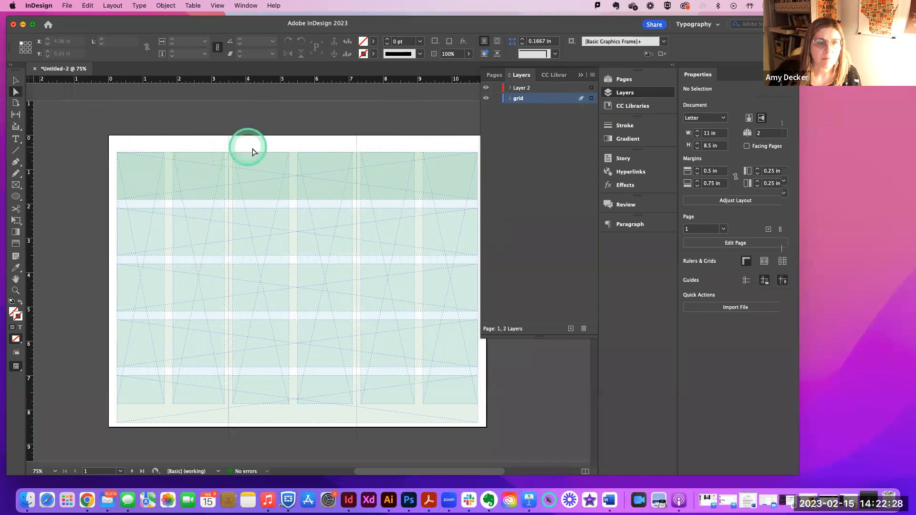
- Open A-Parent, select both dotted gutter lines and move them from the grid layer to Layer 2
click(615, 79)
double_click(584, 102)
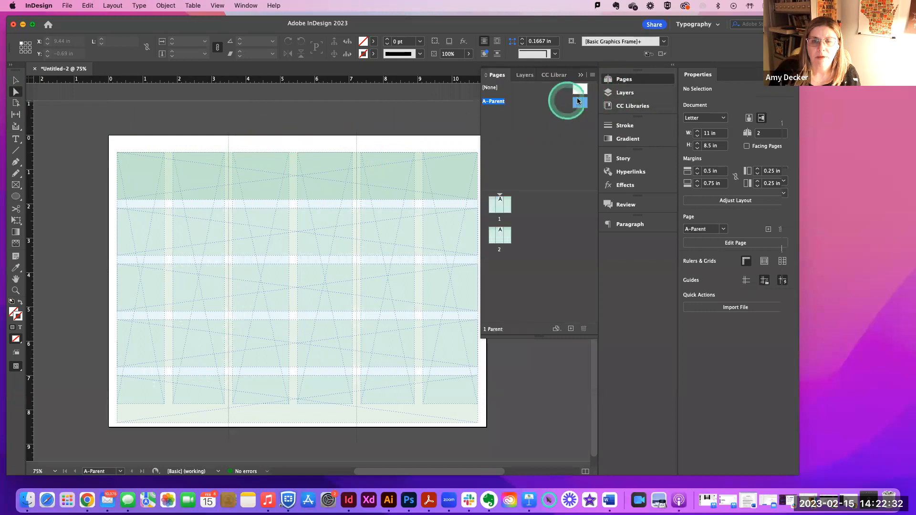
click(620, 93)
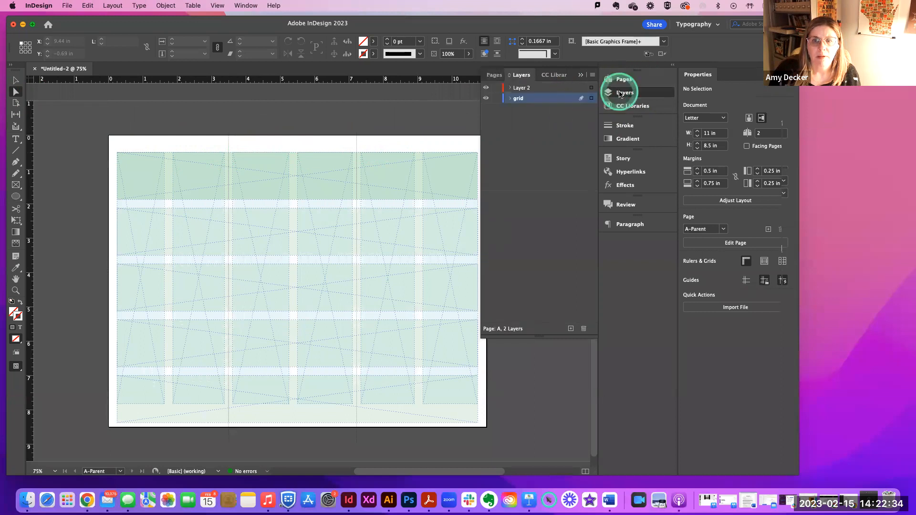
click(617, 84)
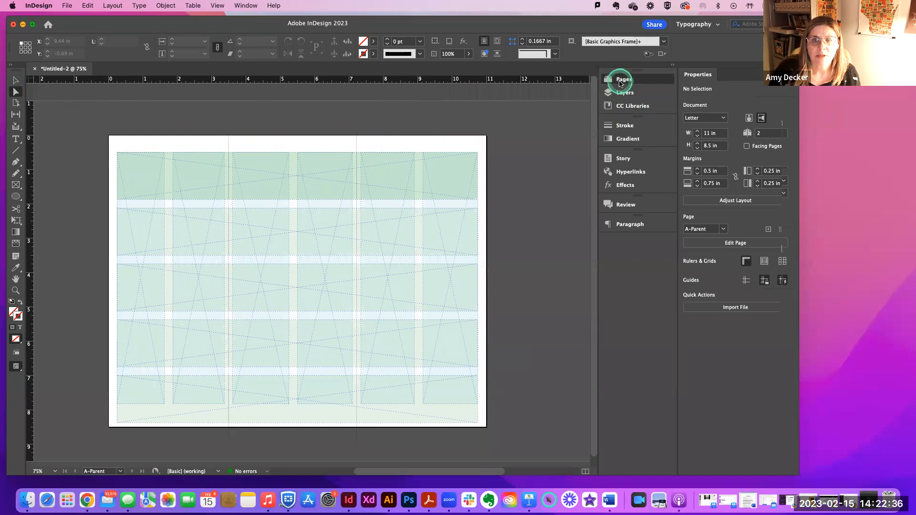
click(617, 81)
click(581, 102)
click(623, 92)
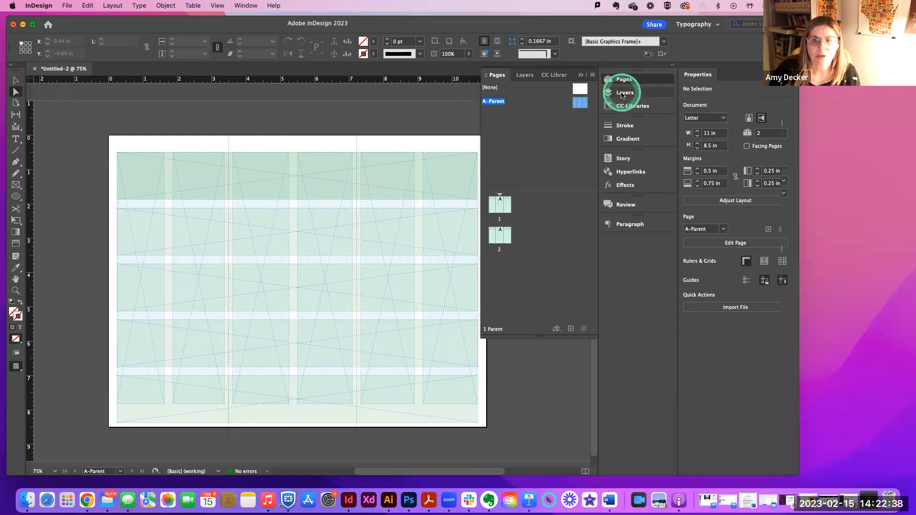
click(519, 96)
click(228, 144)
shift+click(356, 151)
click(578, 102)
drag(592, 98, 592, 93)
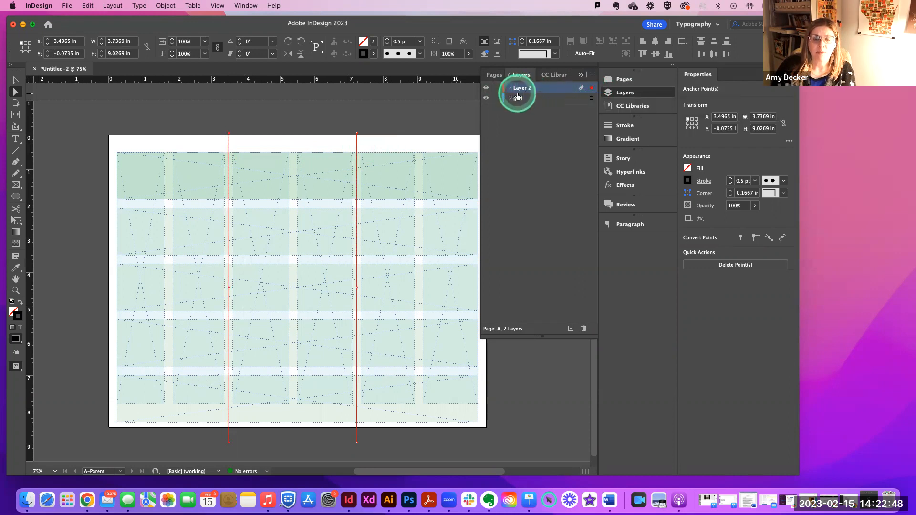
- Lock both the grid layer and Layer 2, and hide the grid layer
click(496, 98)
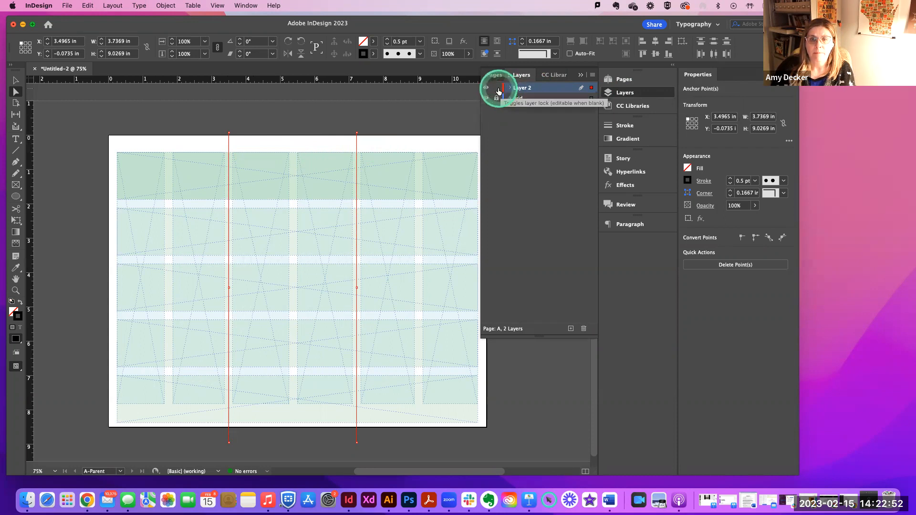
click(496, 88)
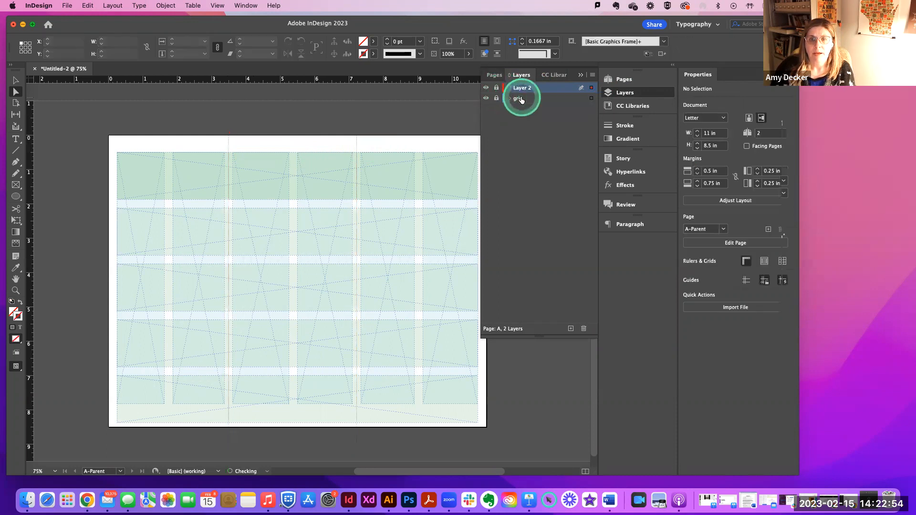
click(486, 99)
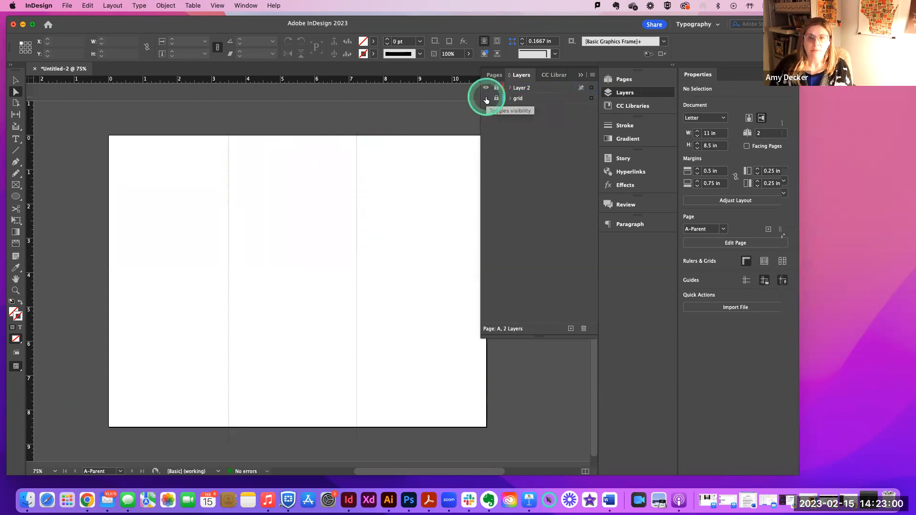
- Make the grid layer visible again on A-Parent and switch to page 1
click(485, 98)
click(485, 98)
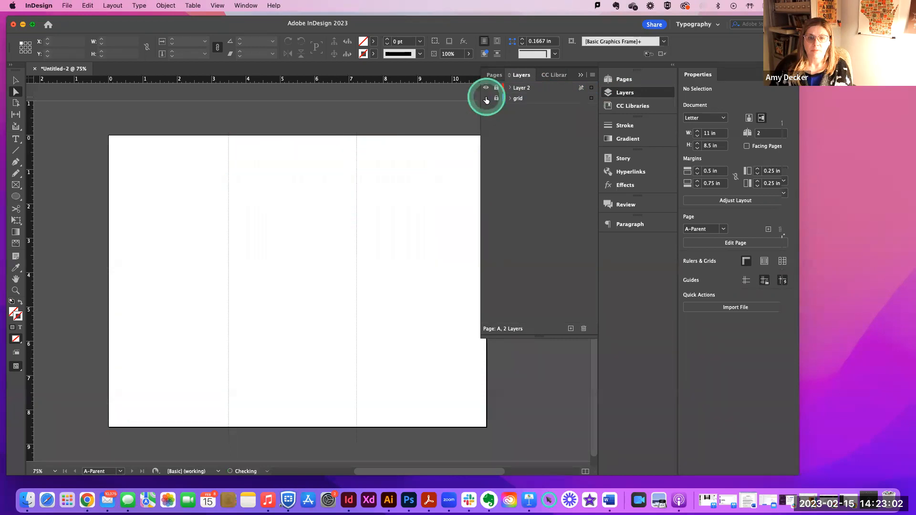
click(485, 97)
click(579, 92)
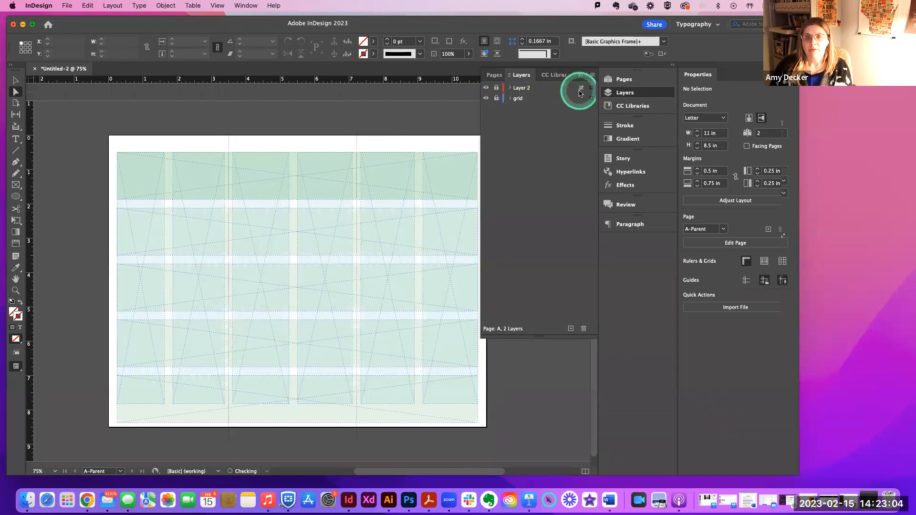
click(606, 81)
click(490, 212)
click(491, 211)
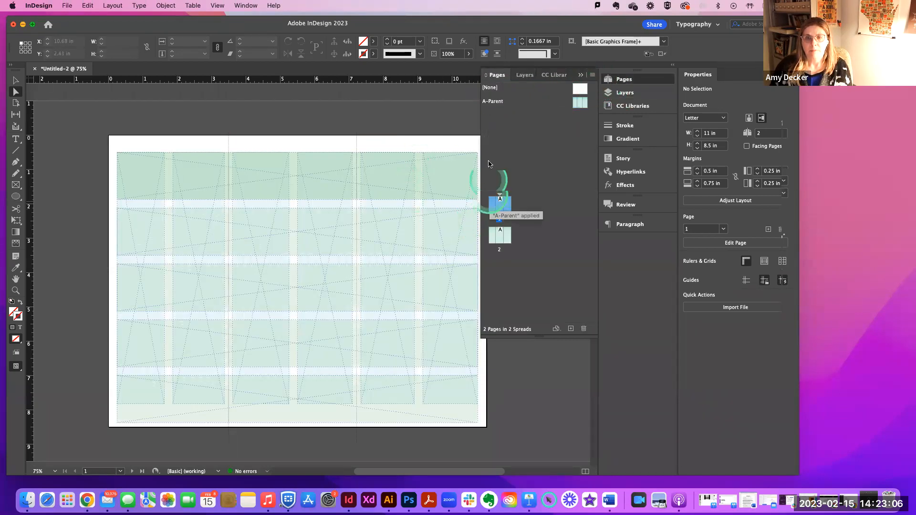
- From page 1, unlock the grid layer and Layer 2, and lock both again
click(607, 92)
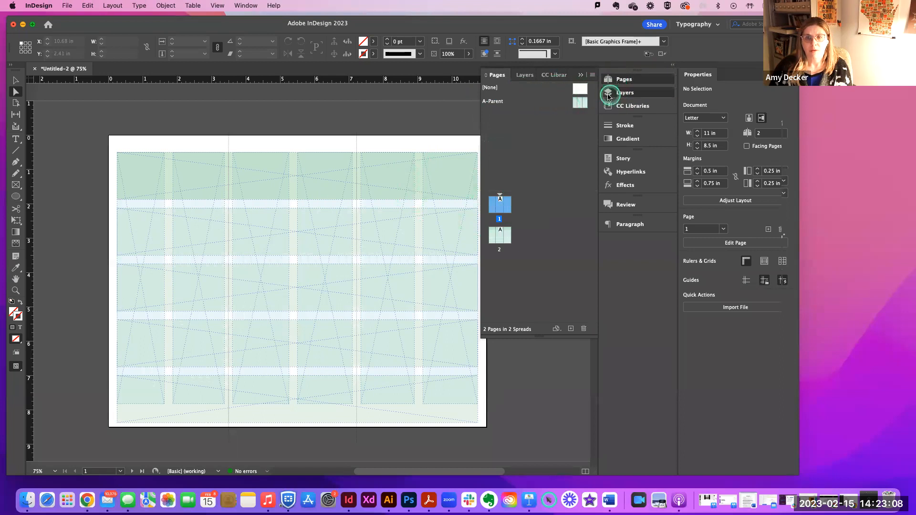
click(497, 99)
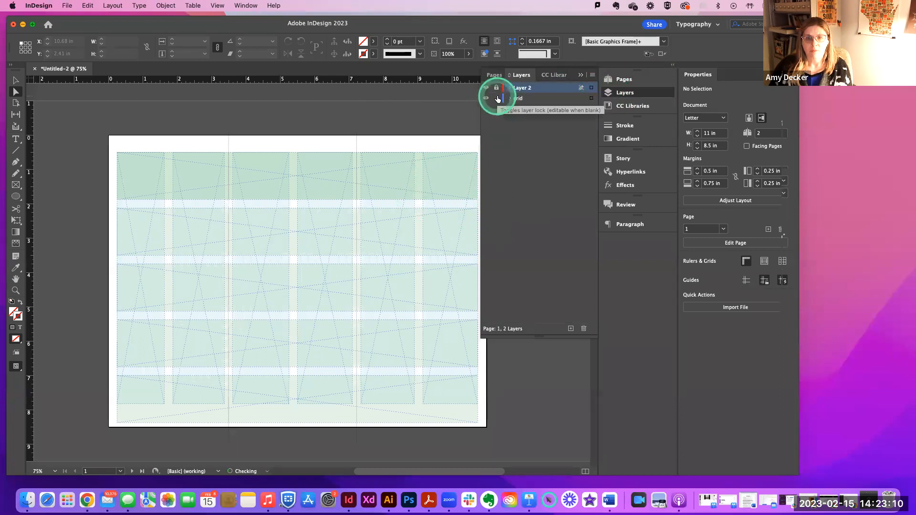
click(495, 88)
click(496, 98)
click(495, 87)
- Display page 1 and page 2 together at 50% to check the grid and gutter lines on both
click(613, 79)
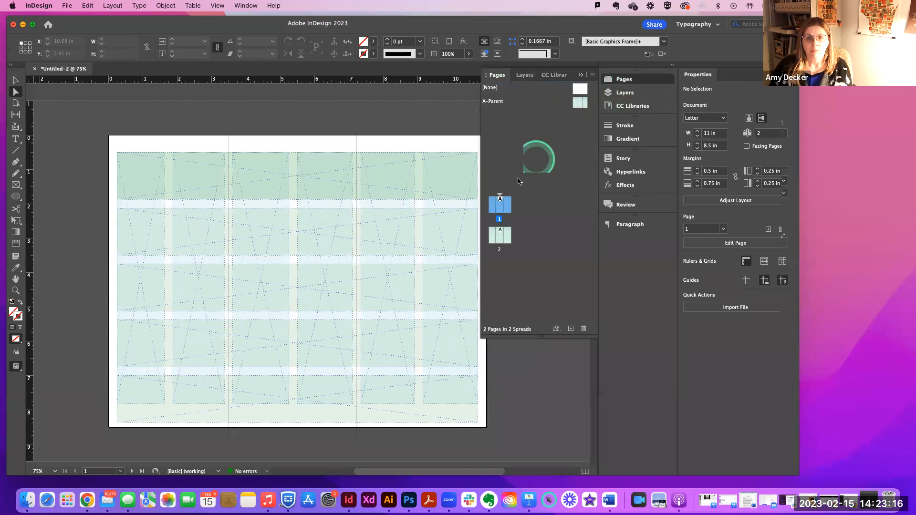
double_click(501, 204)
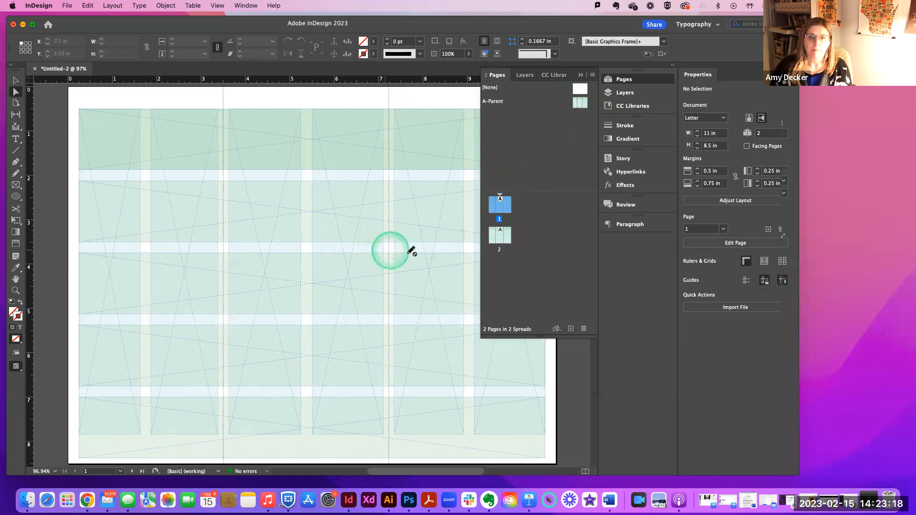
scroll(449, 302, down, 1)
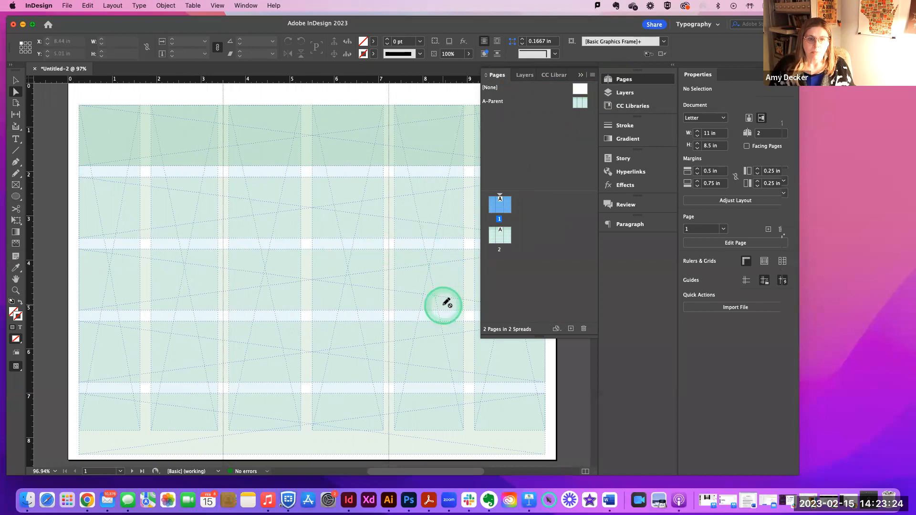
scroll(446, 302, down, 5)
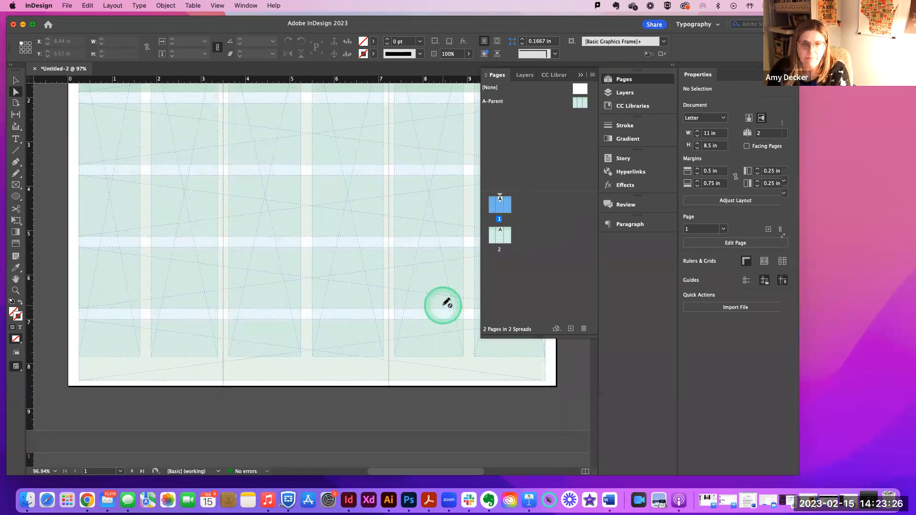
key(super+minus)
key(super+minus)
drag(417, 307, 309, 260)
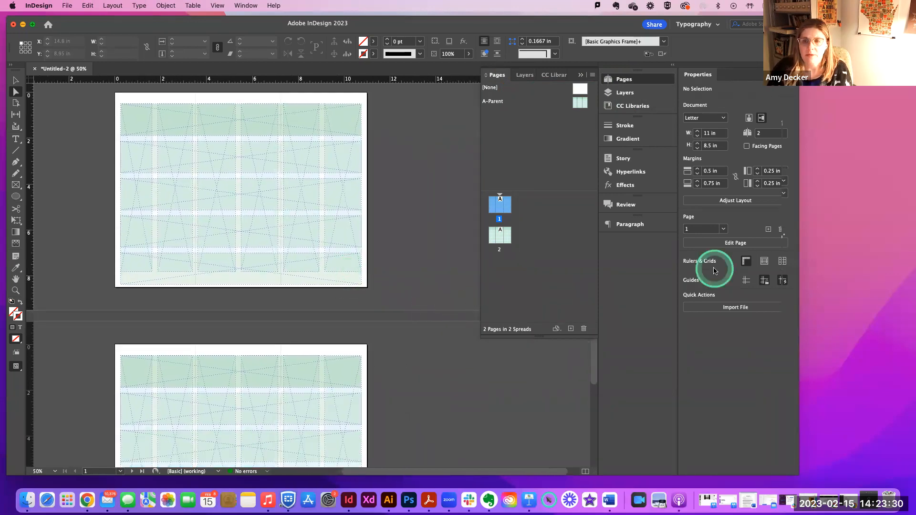